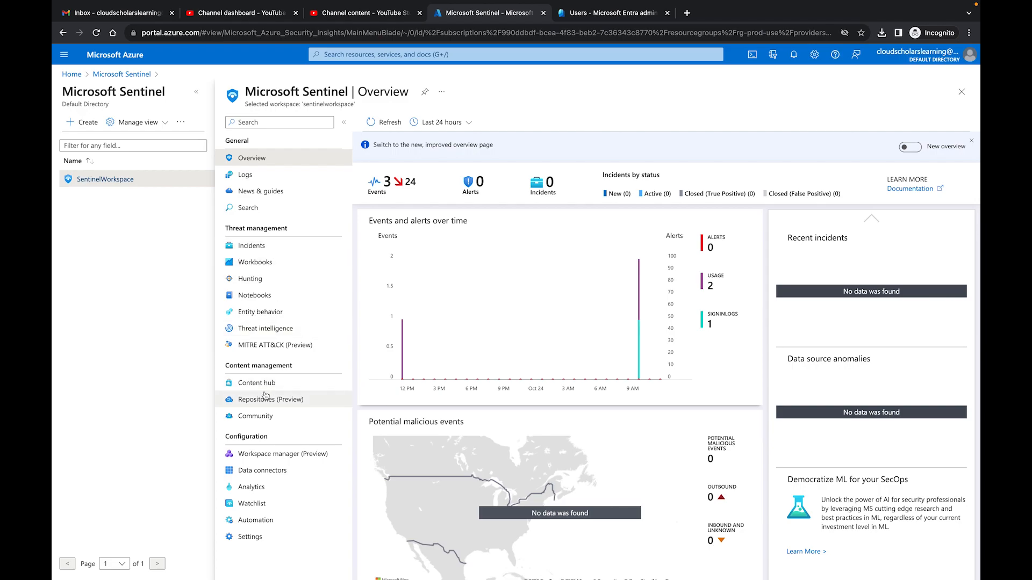
View the workspace's active analytics rules and its available rule templates
left_click(267, 493)
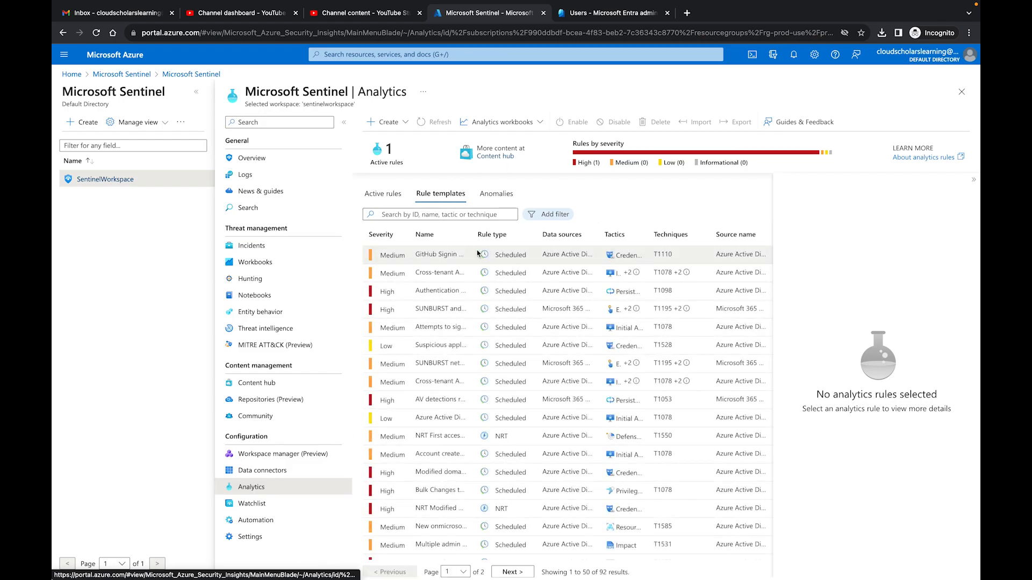
left_click(388, 196)
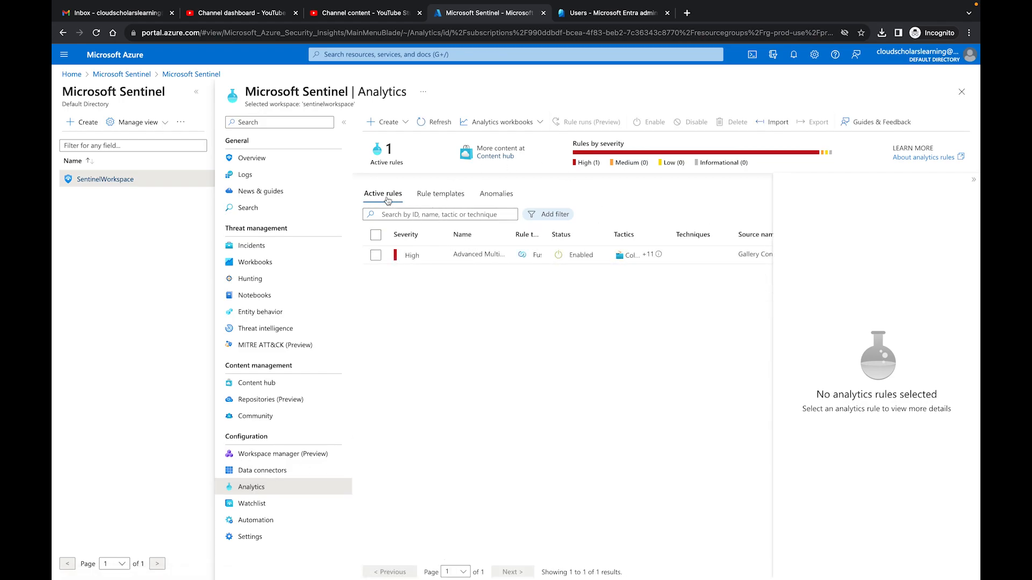
left_click(457, 197)
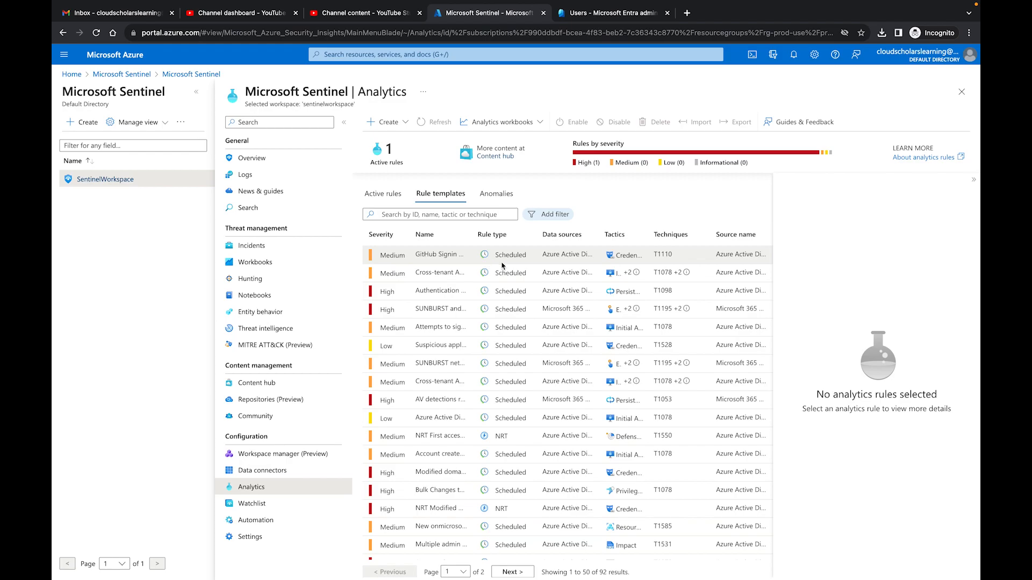
Review the description and Azure Active Directory data sources of the GitHub Signin Burst from Multiple Locations rule template
left_click(407, 258)
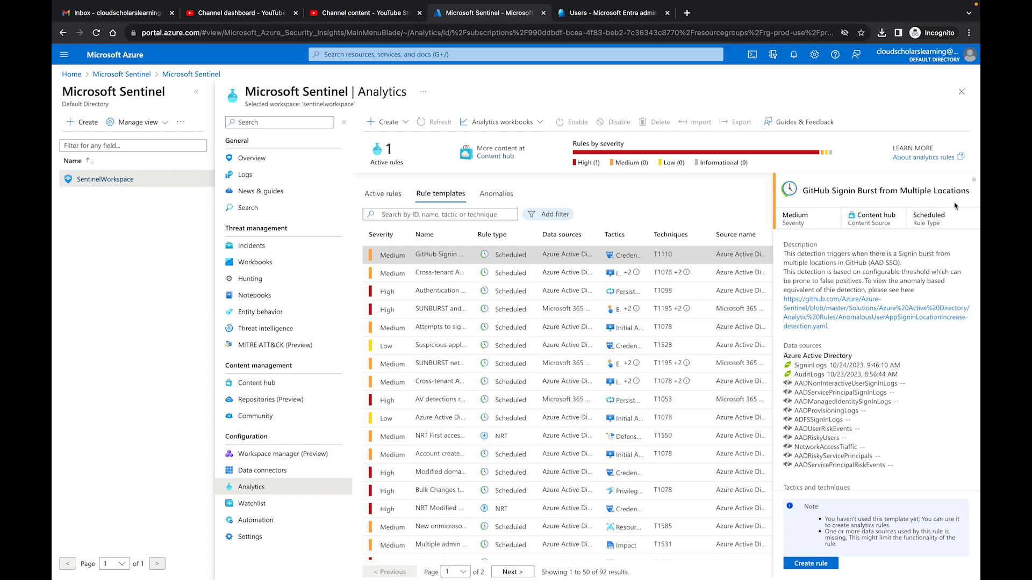
scroll(861, 262, "up", 5)
scroll(862, 261, "right", 2)
scroll(861, 262, "right", 2)
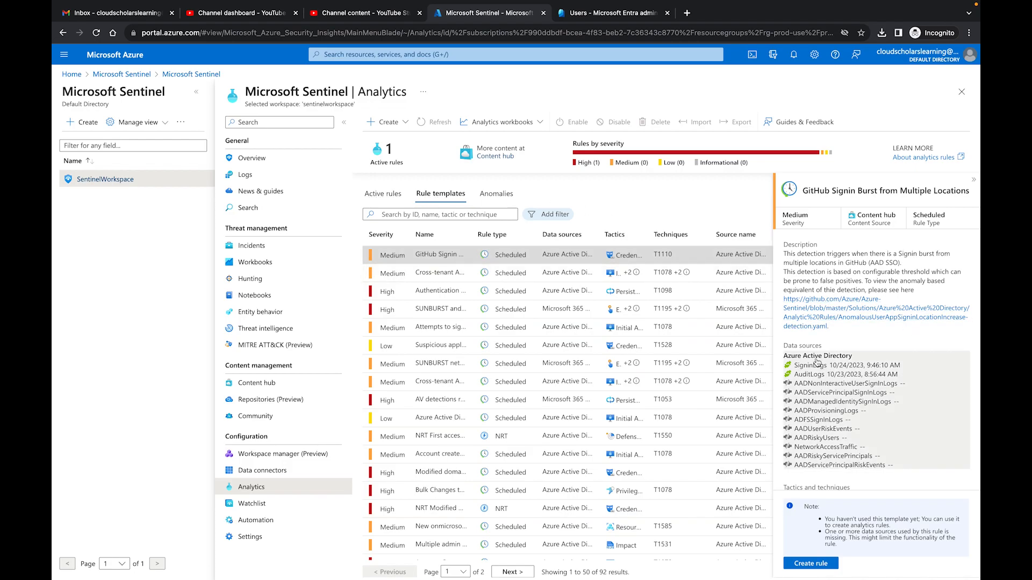
scroll(816, 362, "up", 5)
scroll(816, 362, "up", 5)
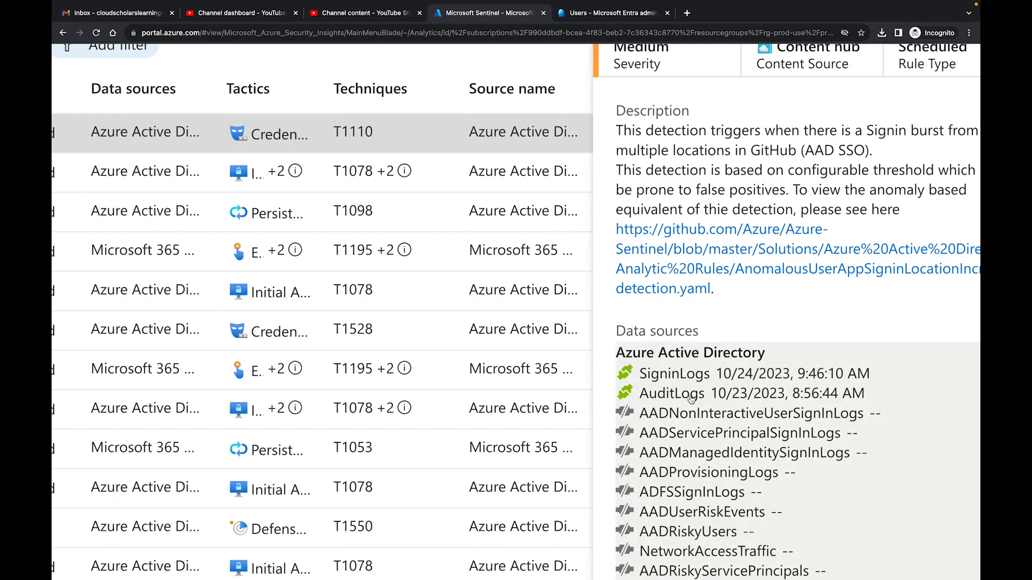
scroll(692, 399, "down", 5)
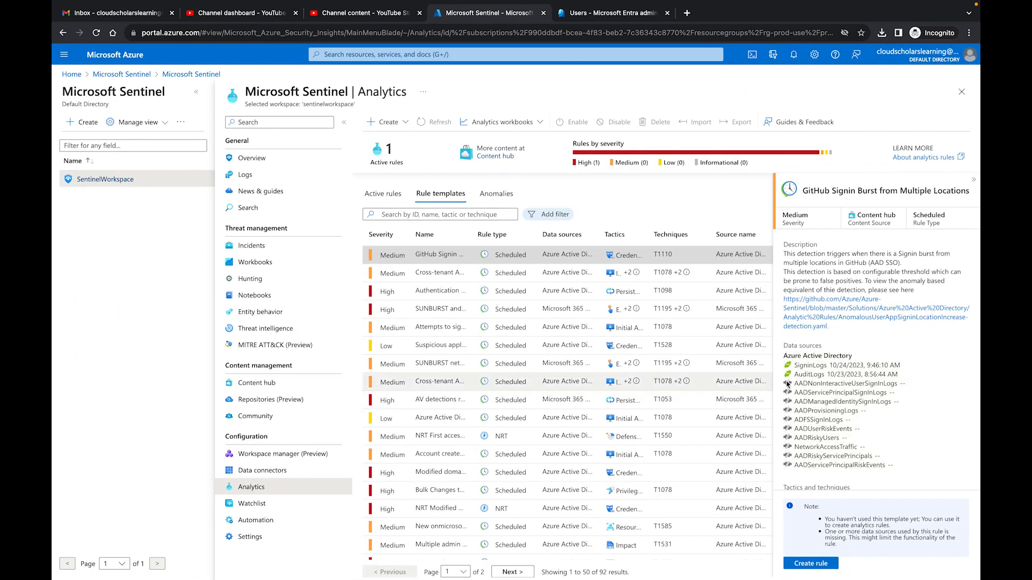
Manage the Azure Active Directory solution from the Content hub and select its data connector
left_click(257, 383)
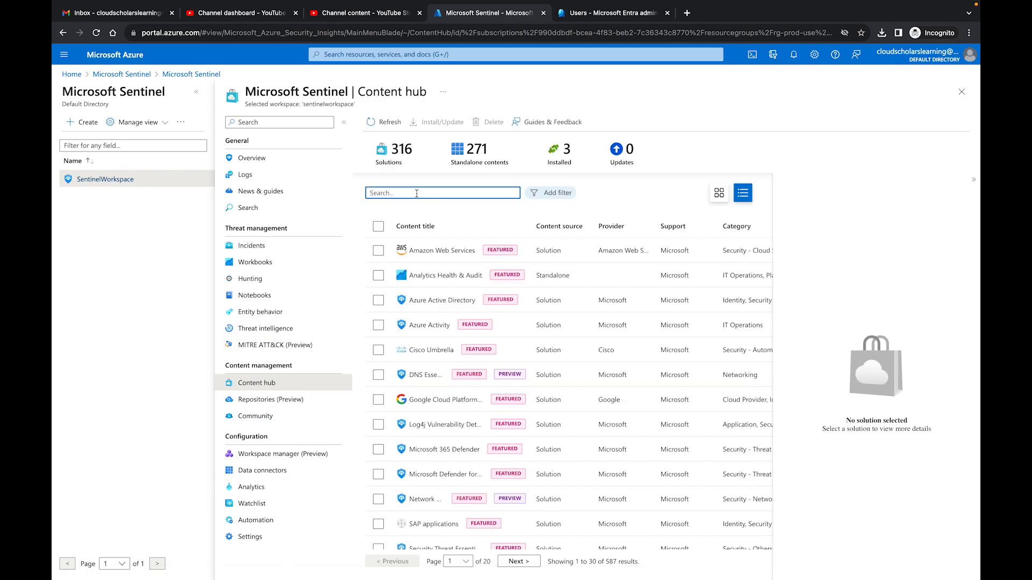
left_click(424, 300)
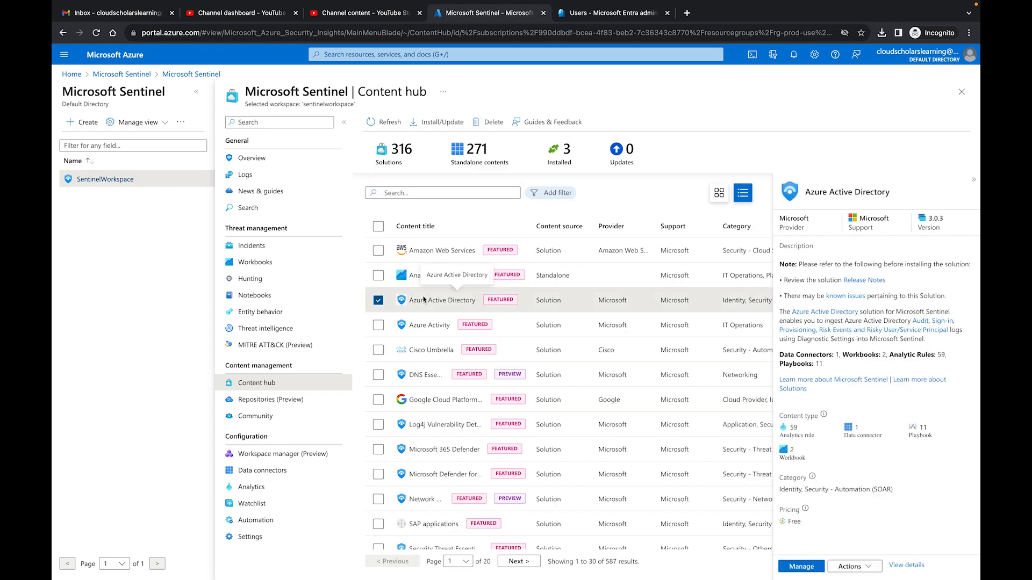
left_click(810, 568)
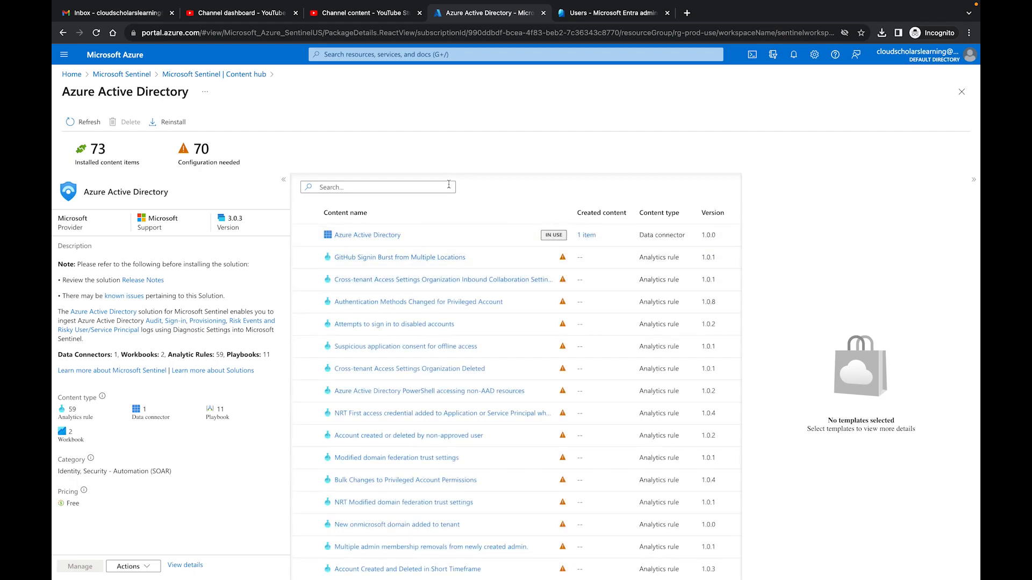
left_click(383, 236)
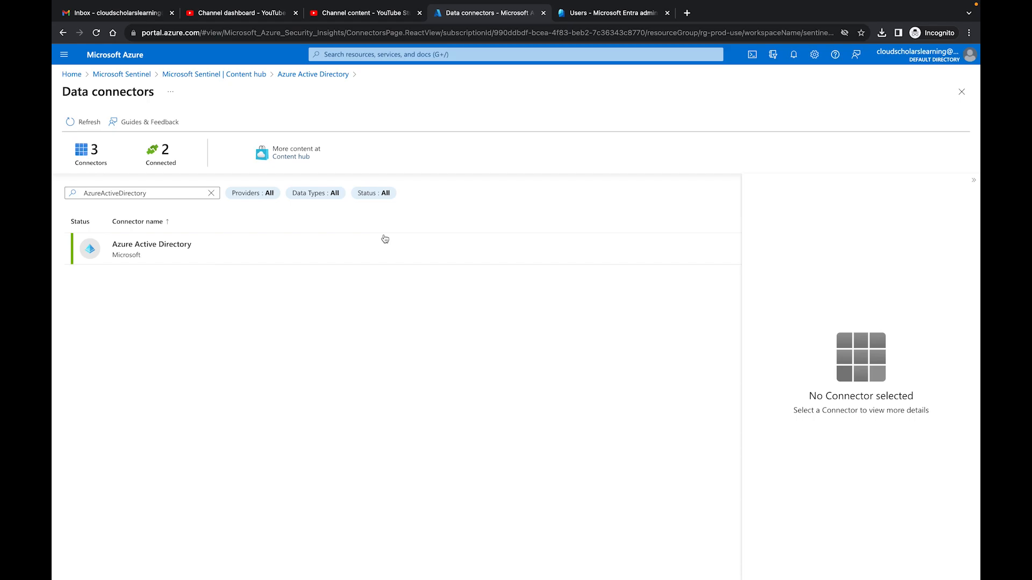
left_click(154, 244)
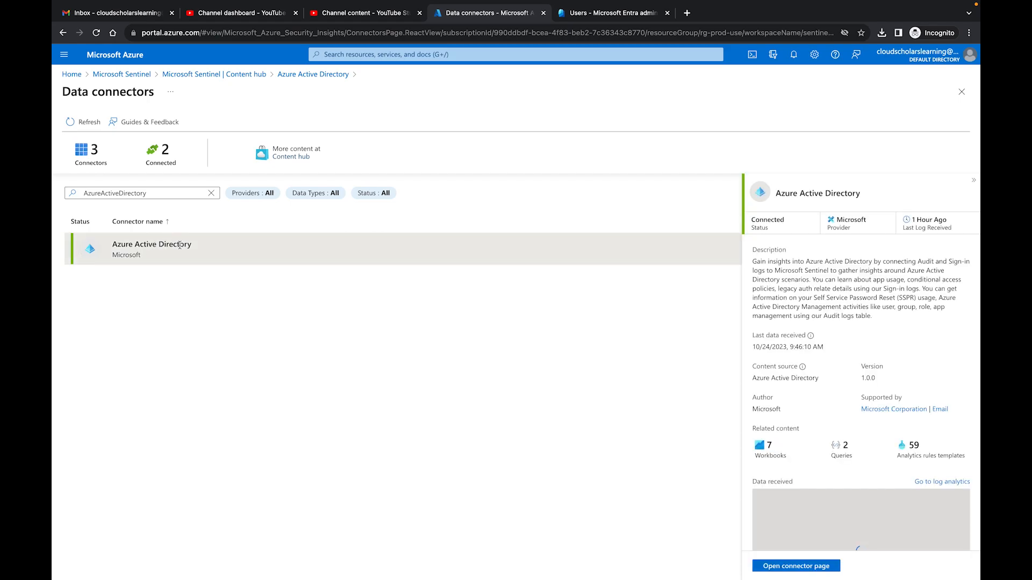
Enable Non-Interactive User Sign-In Log (Preview) on the Azure Active Directory connector page and apply the changes
scroll(818, 550, "down", 2)
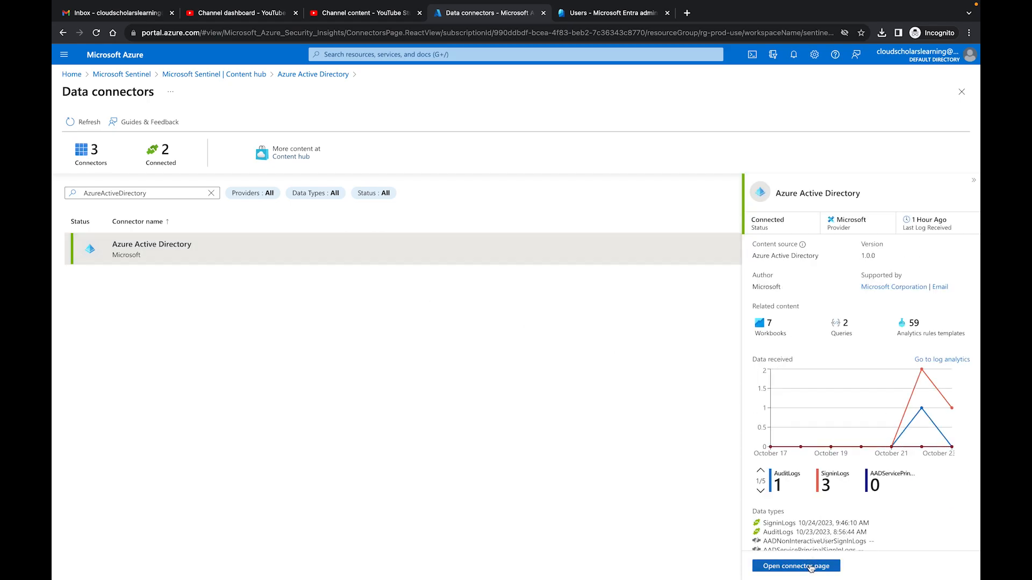
scroll(801, 481, "down", 2)
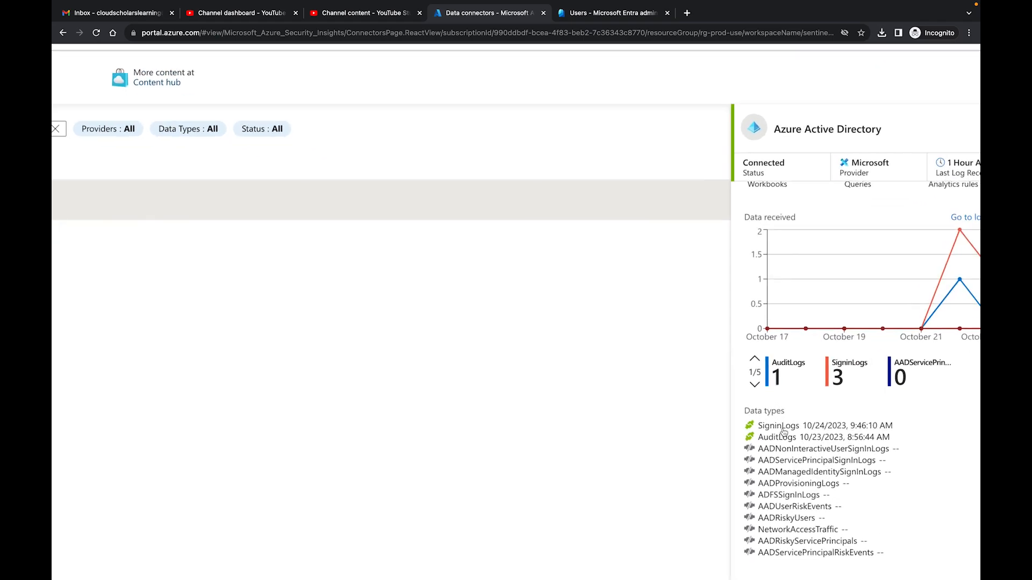
scroll(785, 430, "up", 5)
scroll(784, 432, "down", 5)
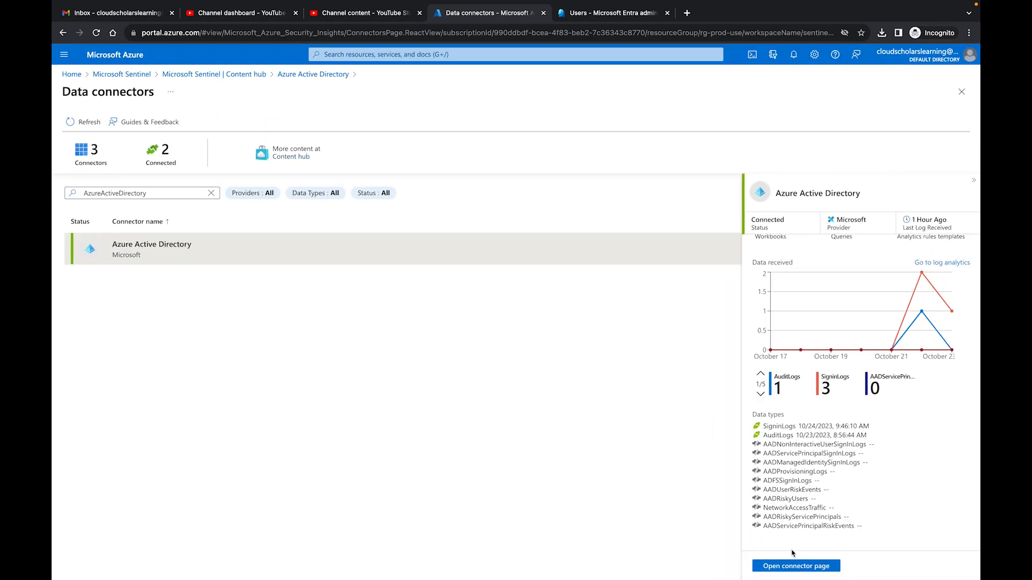
left_click(791, 566)
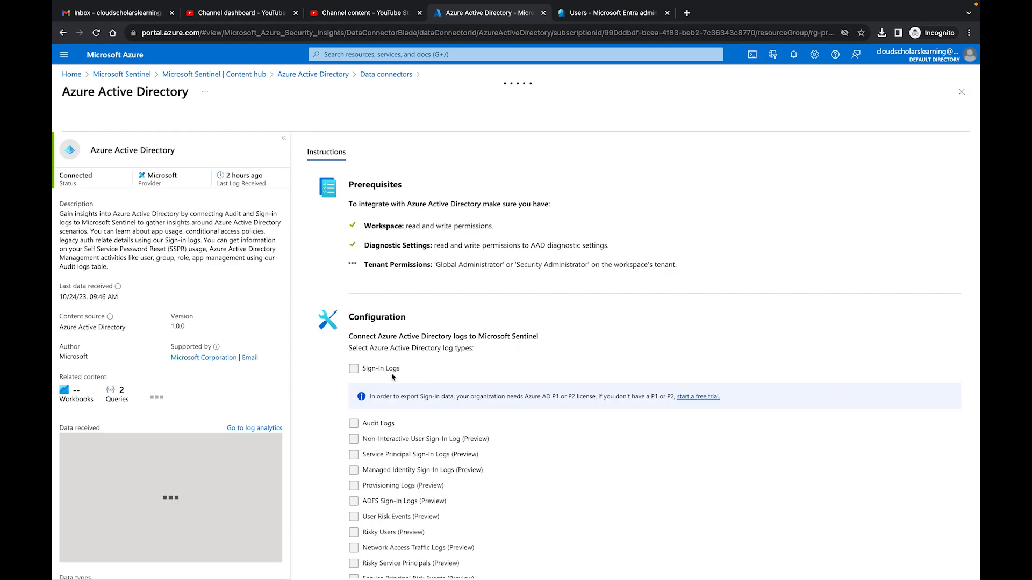
scroll(391, 377, "down", 1)
scroll(392, 378, "down", 1)
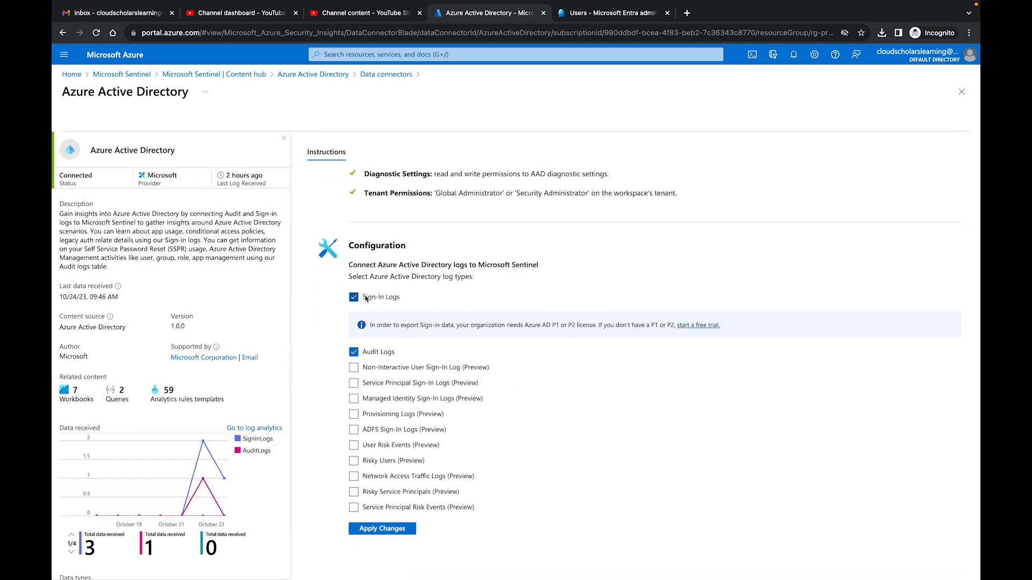
left_click(383, 371)
left_click(385, 530)
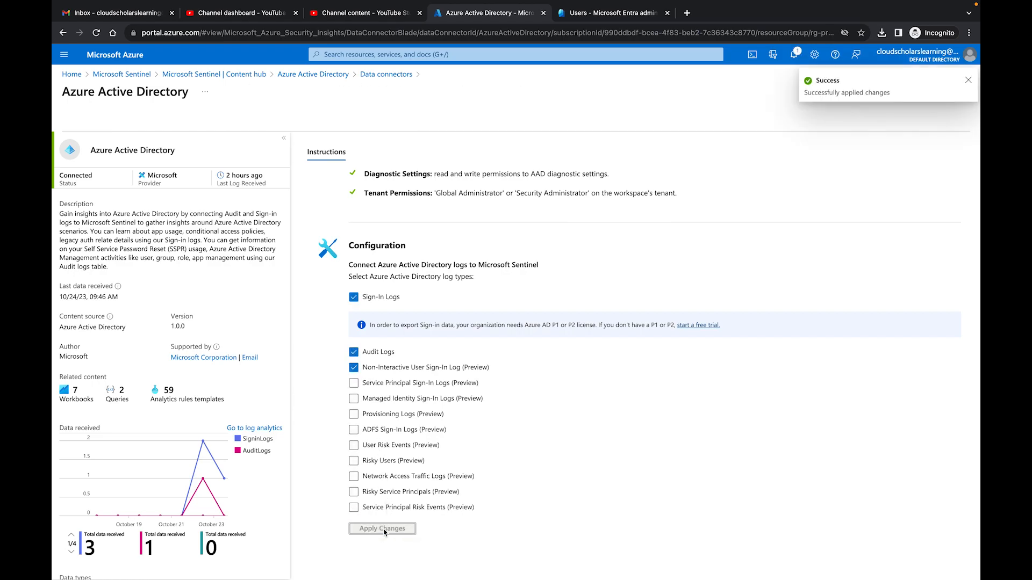
scroll(366, 316, "up", 2)
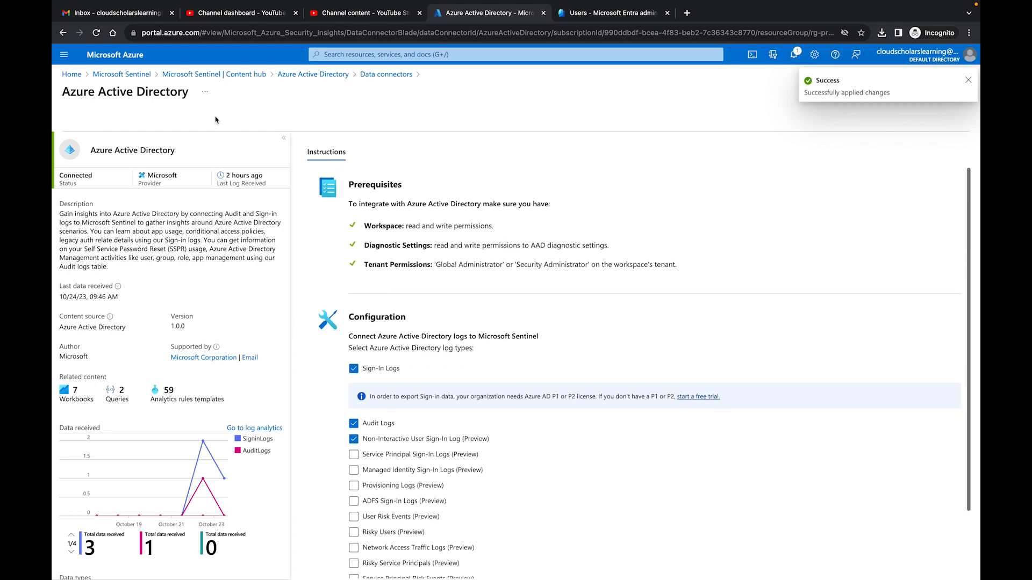
Return to the Content hub and check the Azure Active Directory connector's data types through the solution's management page
left_click(197, 76)
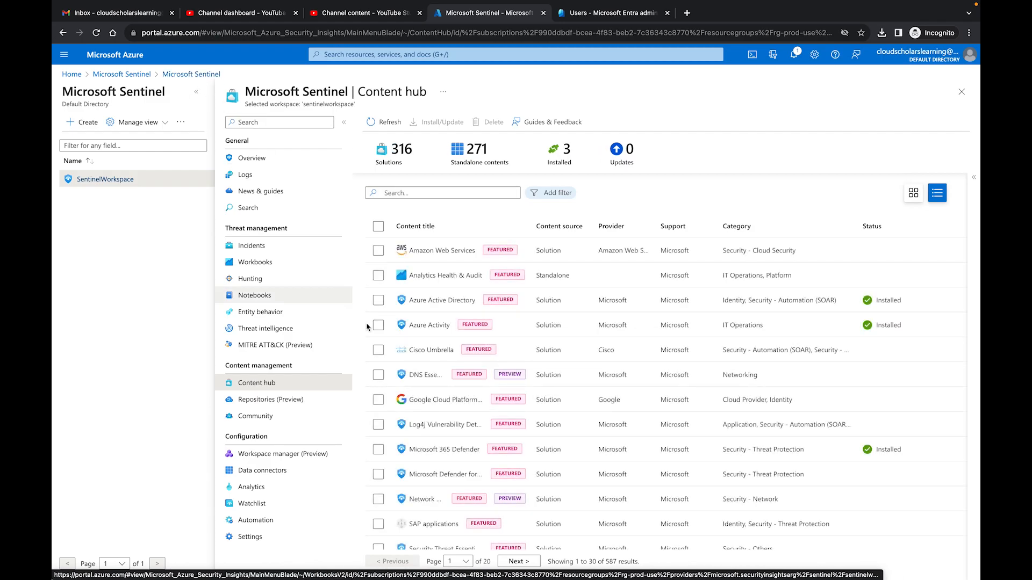
left_click(440, 303)
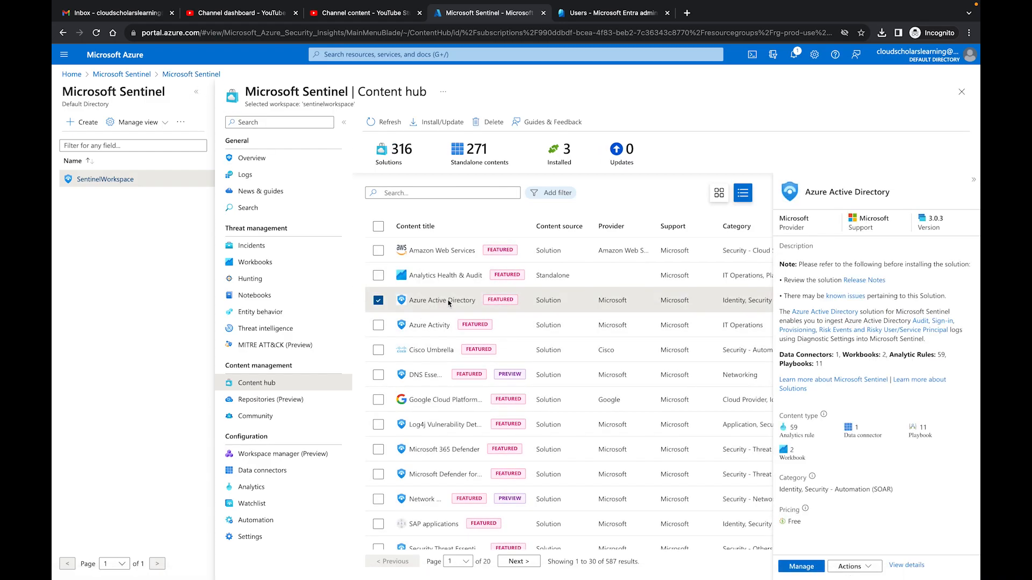
left_click(807, 569)
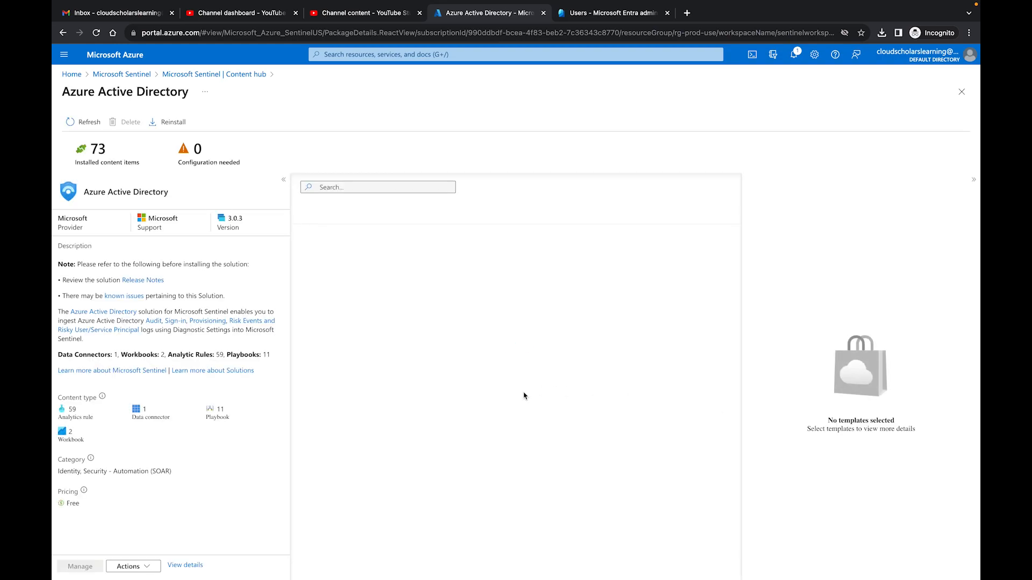
left_click(357, 234)
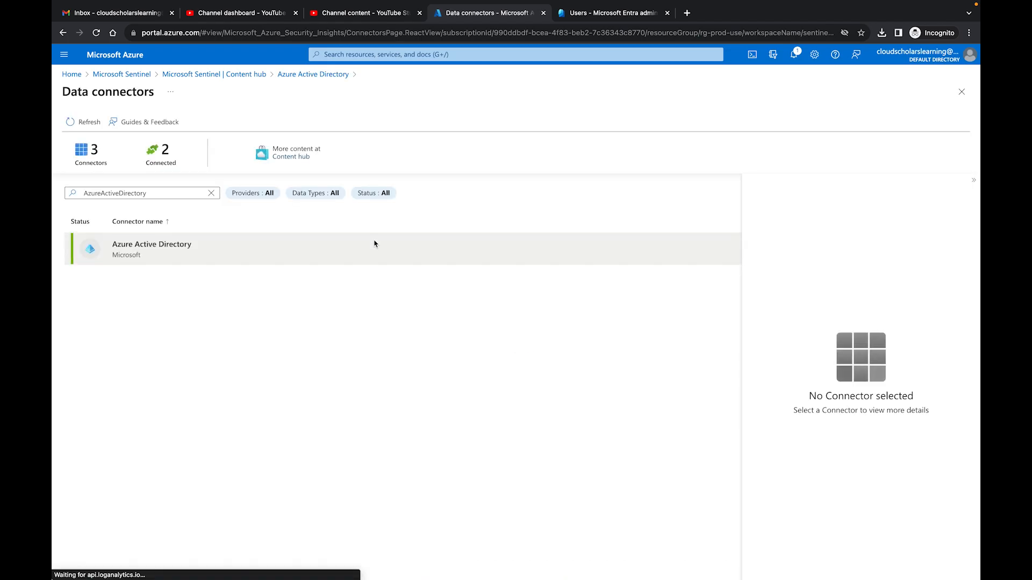
left_click(162, 253)
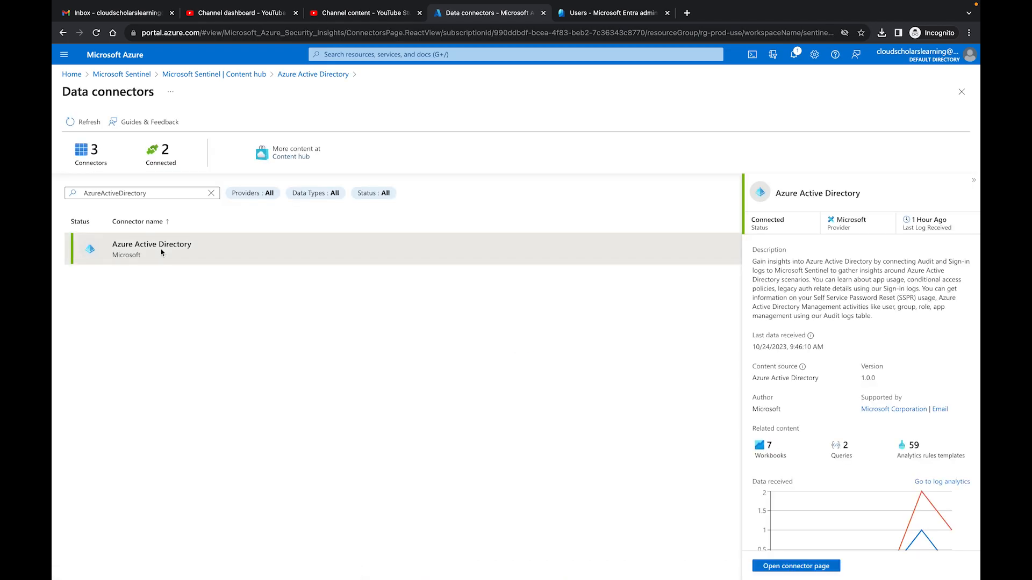
scroll(748, 472, "down", 4)
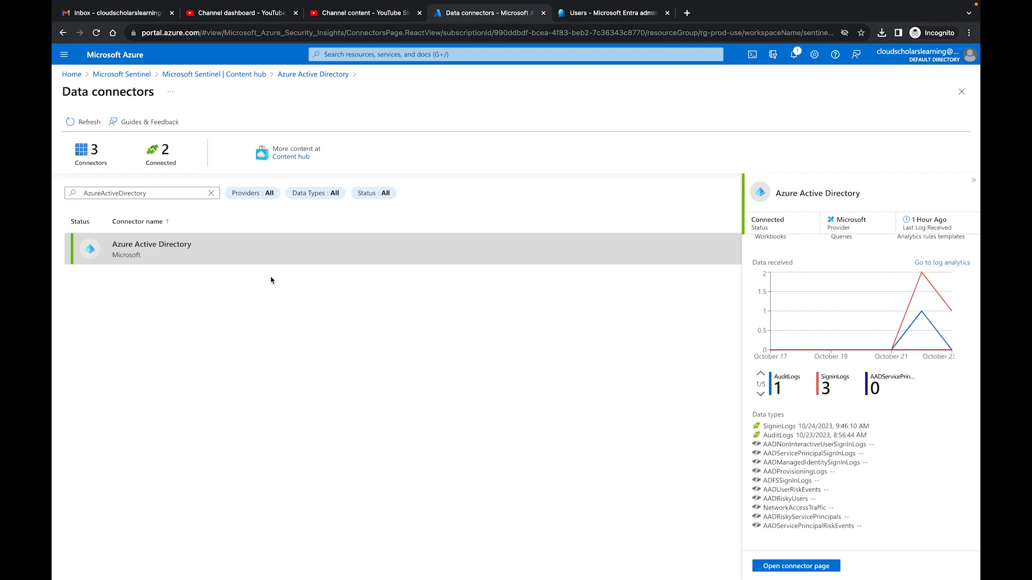
Reopen Analytics in SentinelWorkspace and view the rule creation and analytics workbook options
left_click(132, 78)
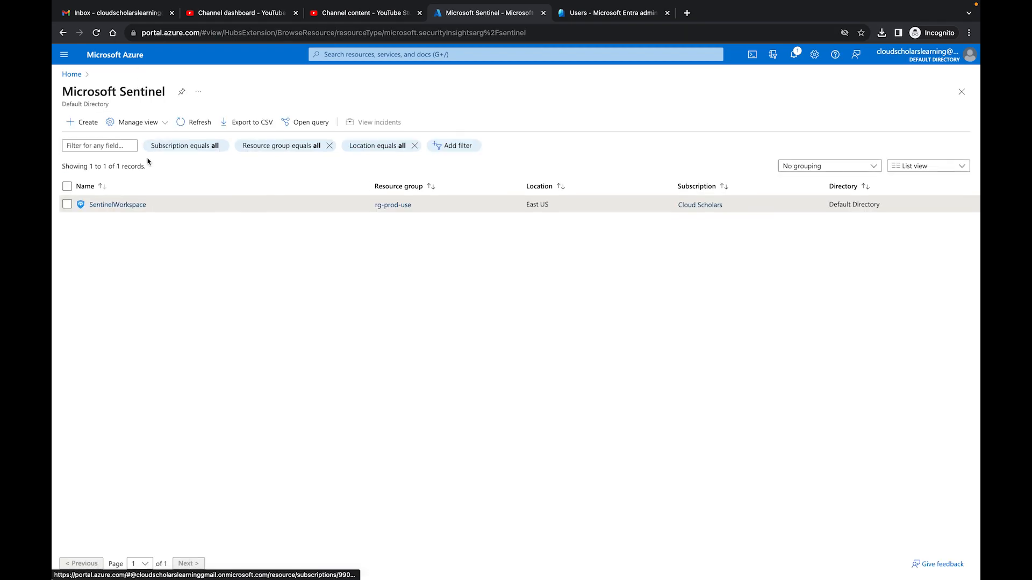
left_click(119, 204)
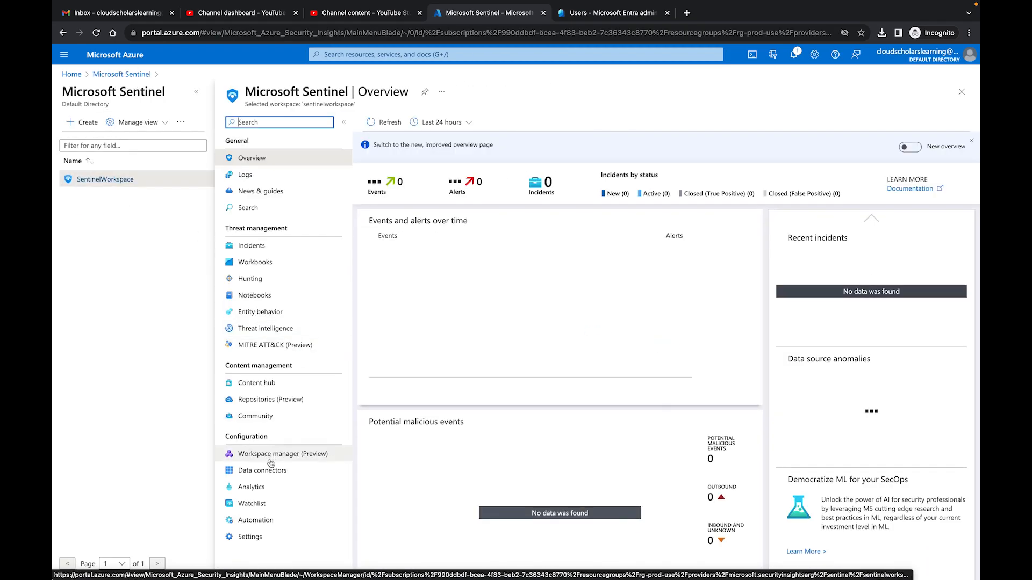
left_click(253, 487)
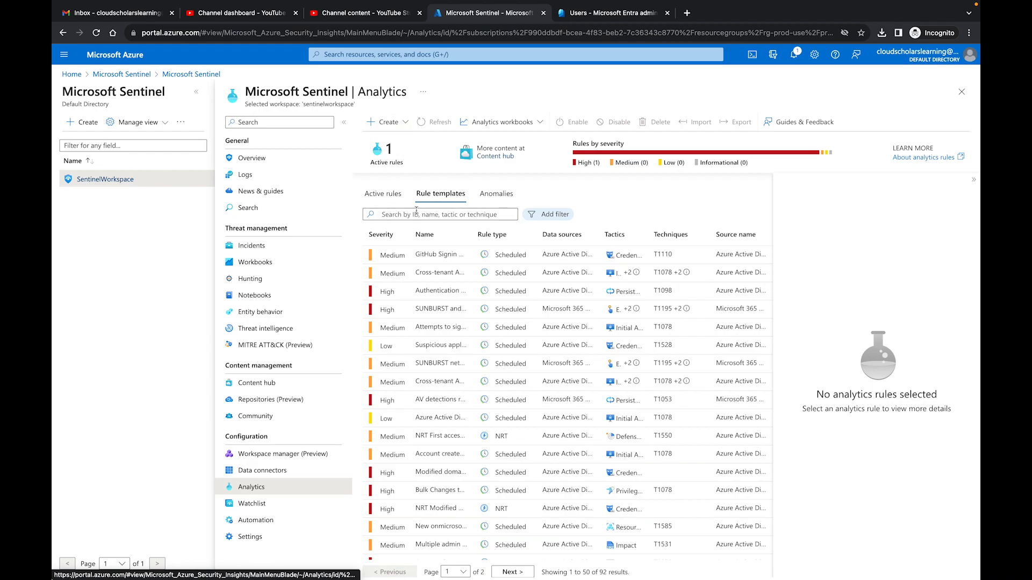
left_click(404, 126)
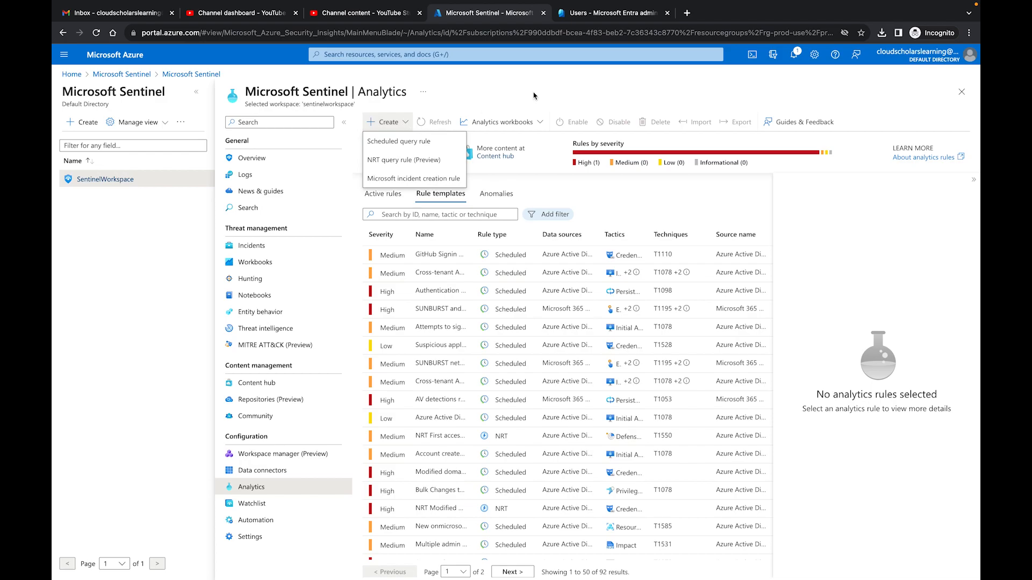
left_click(535, 123)
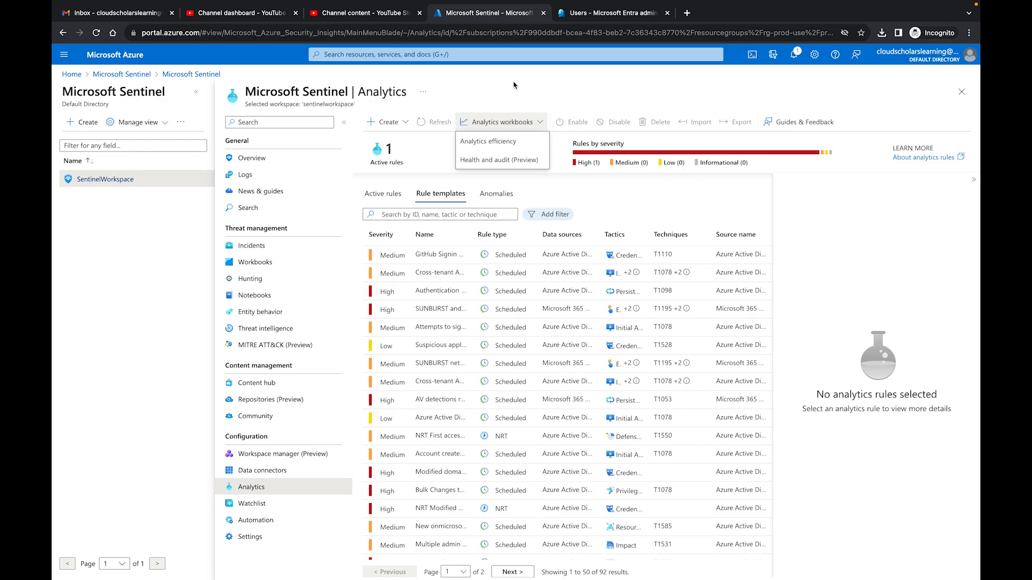
left_click(799, 232)
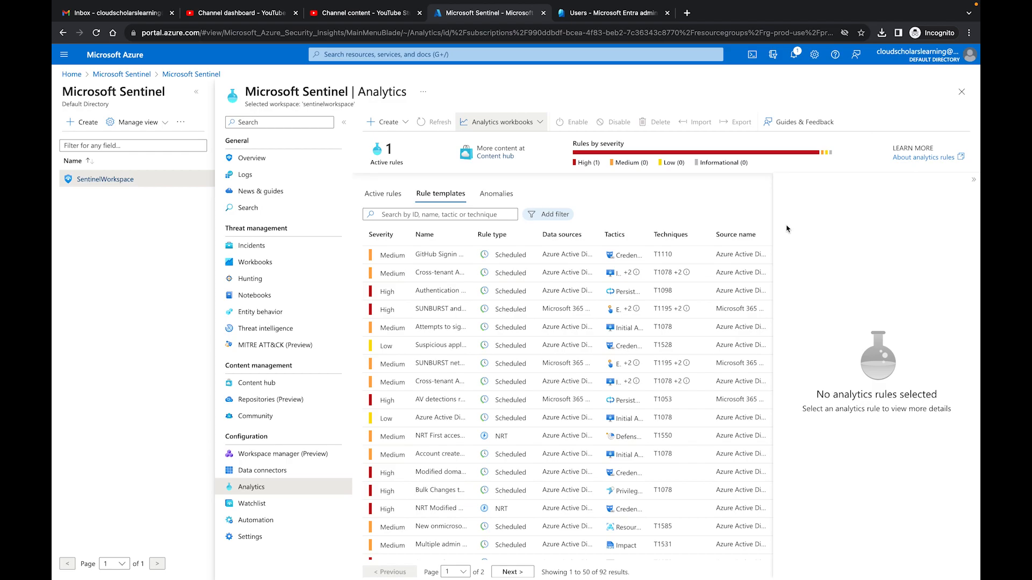
Review the anomaly rules, then revisit the rule templates and the active rules
left_click(509, 194)
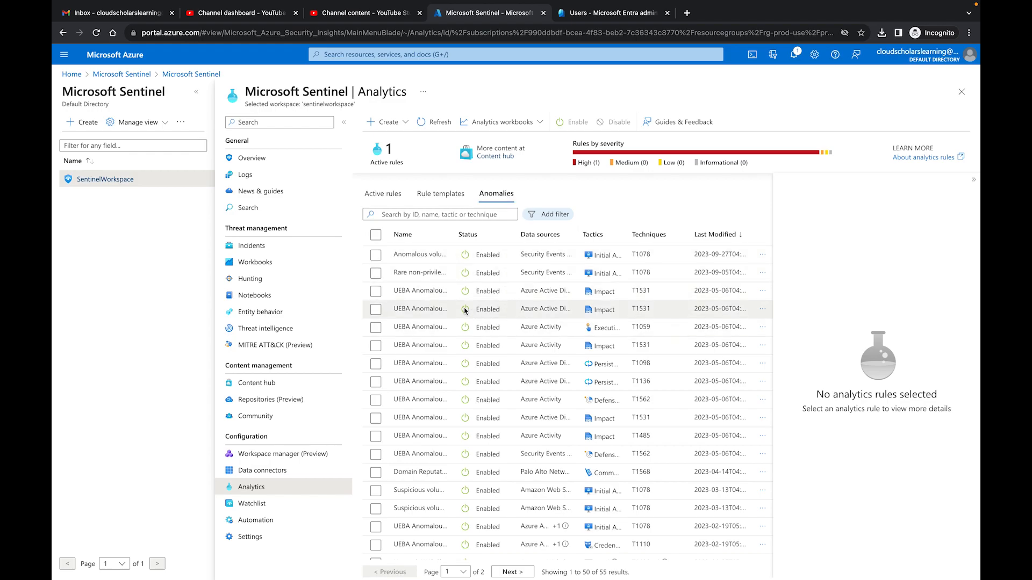
mouse_move(453, 235)
left_mouse_down()
mouse_move(541, 243)
mouse_move(451, 237)
left_mouse_up()
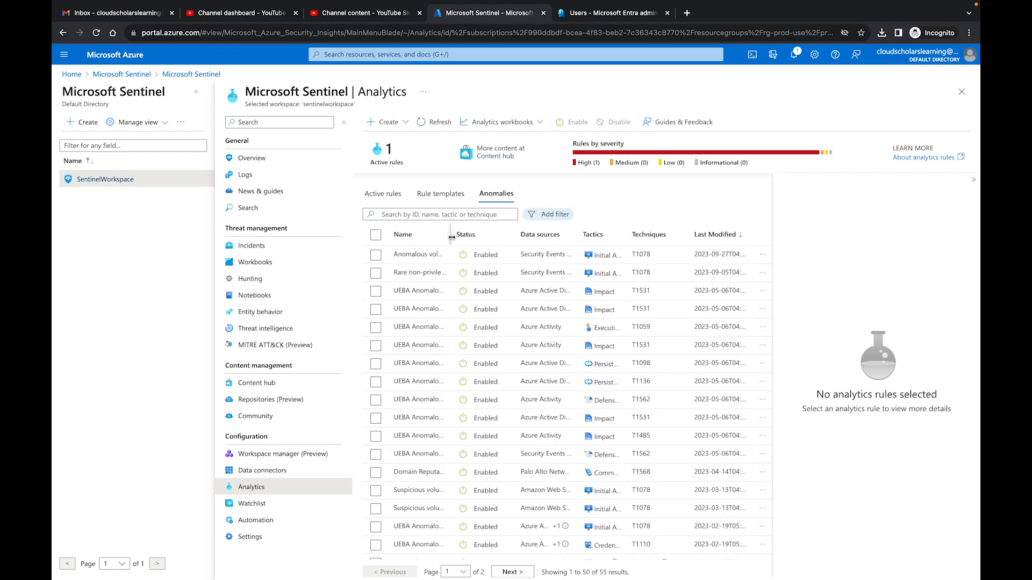
left_click(437, 199)
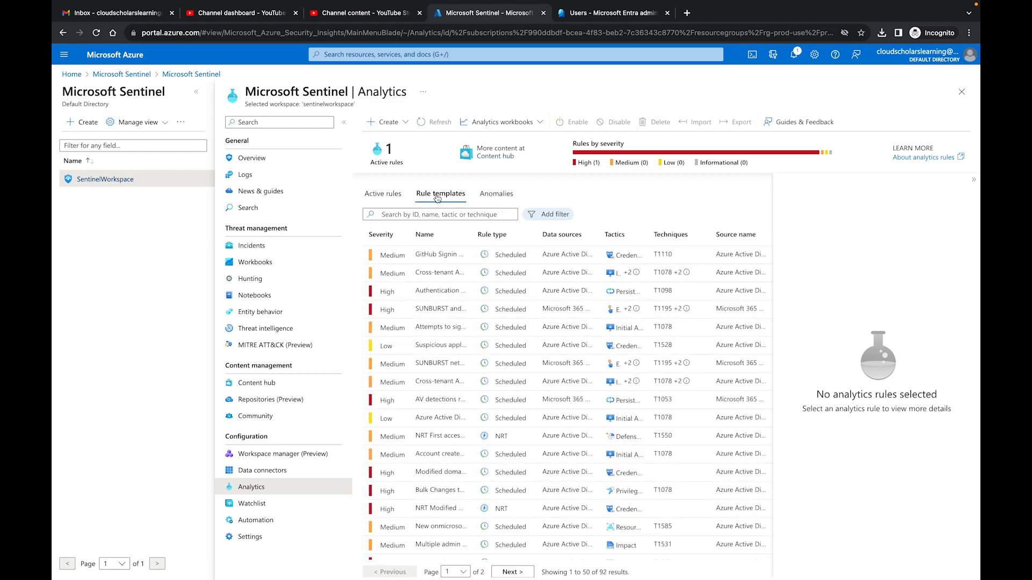
left_click(392, 197)
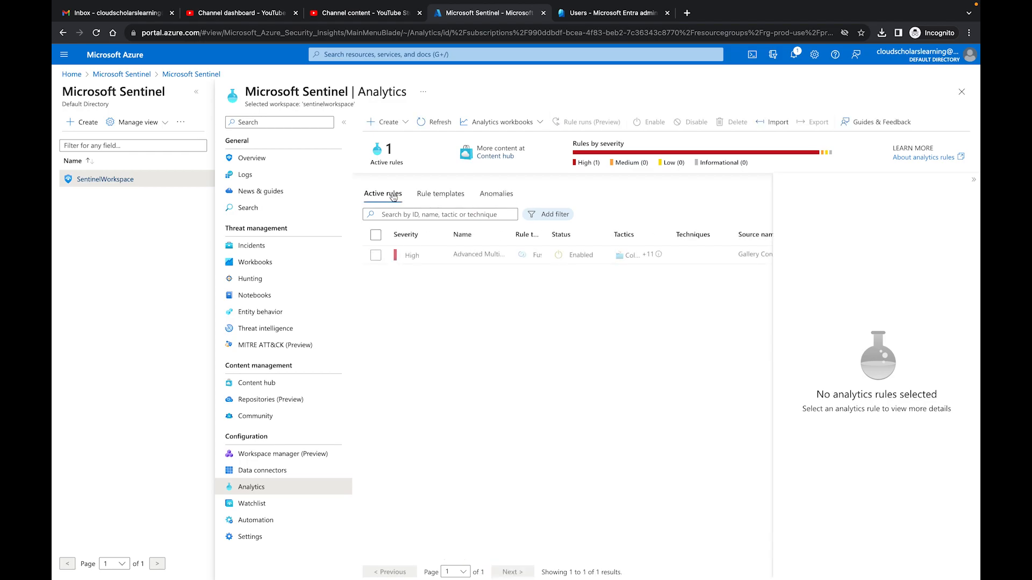
Look through the analytics rule templates and examine the details of the AV detections related to Tarrask malware template
left_click(441, 198)
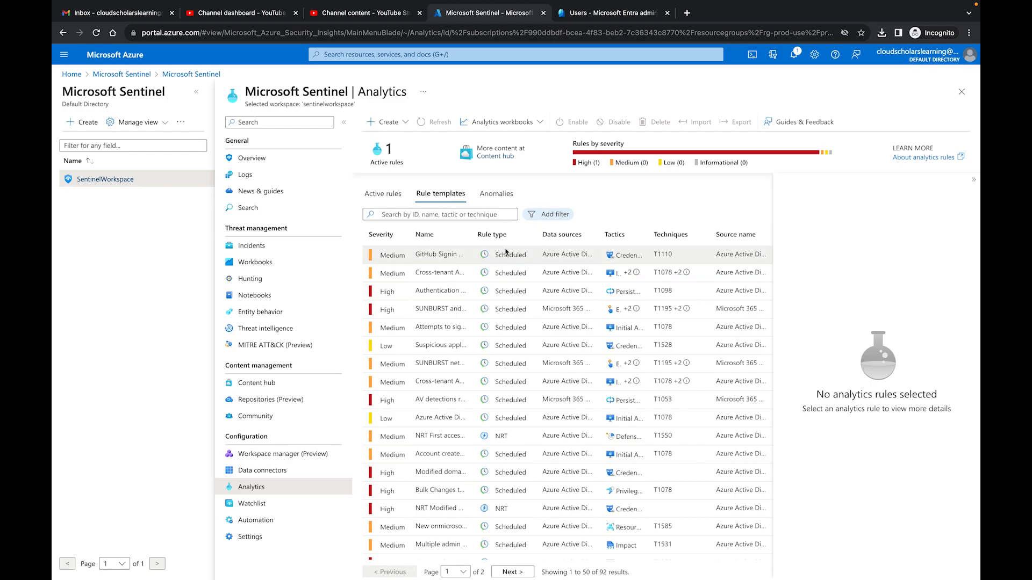
scroll(518, 364, "down", 3)
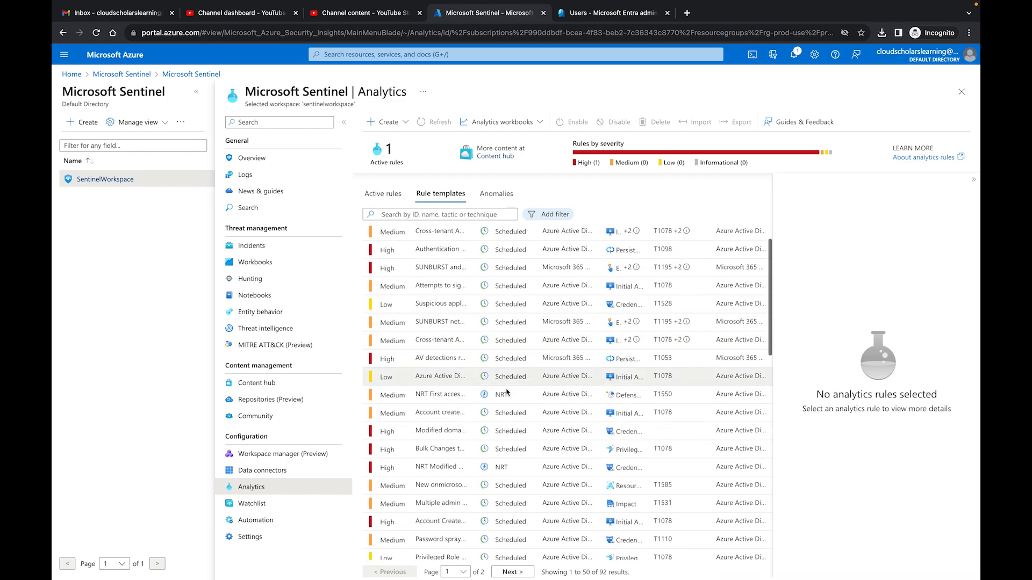
scroll(502, 397, "down", 6)
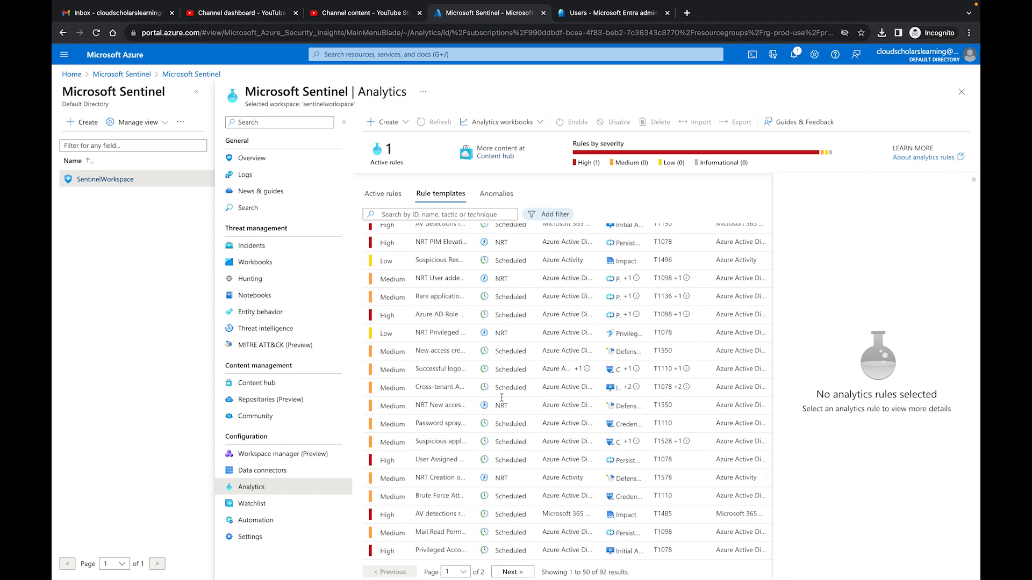
scroll(501, 398, "up", 10)
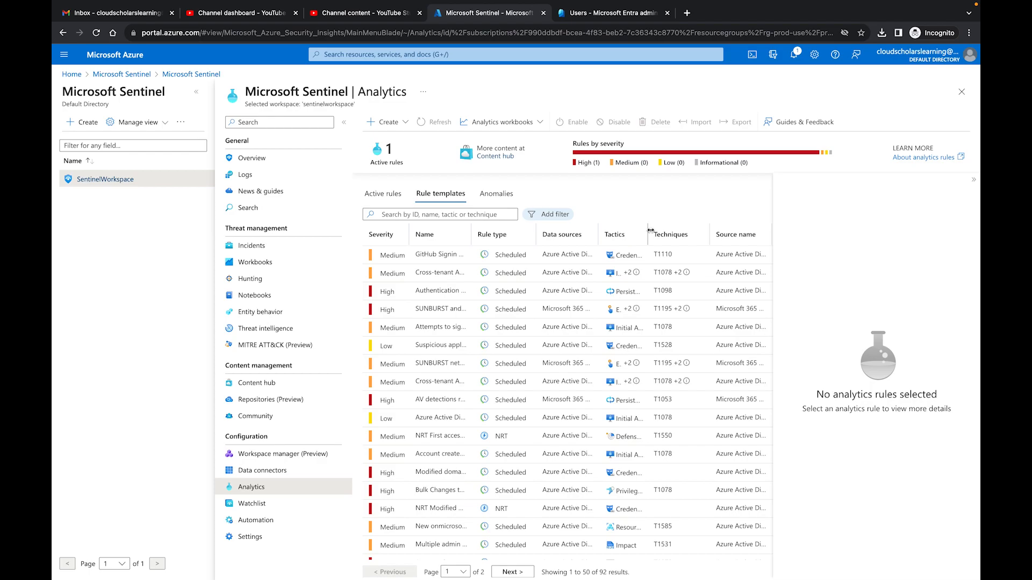
left_click(566, 402)
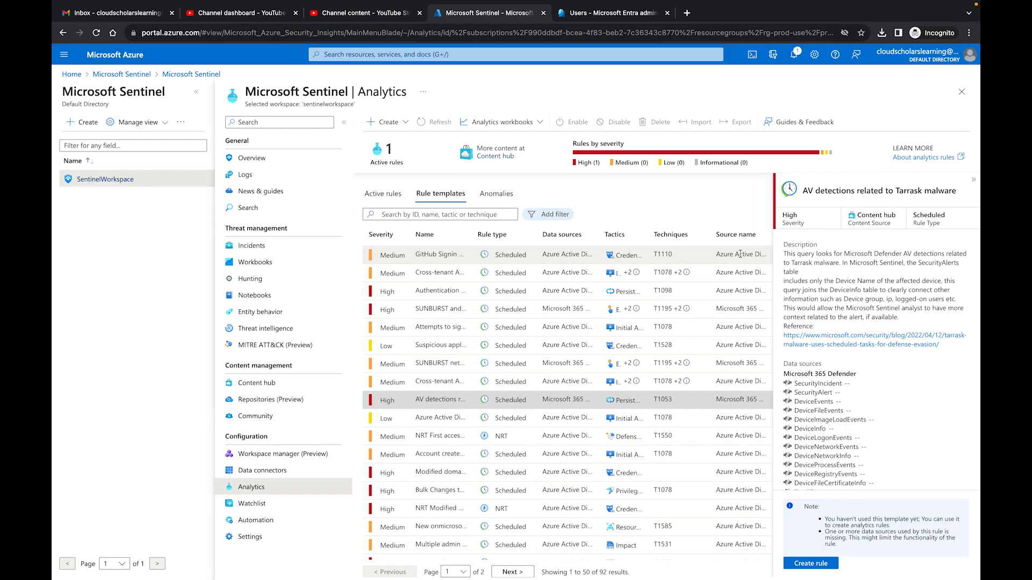
Search the rule templates for "user ass" and select the User Assigned Privileged Role template
left_click(457, 215)
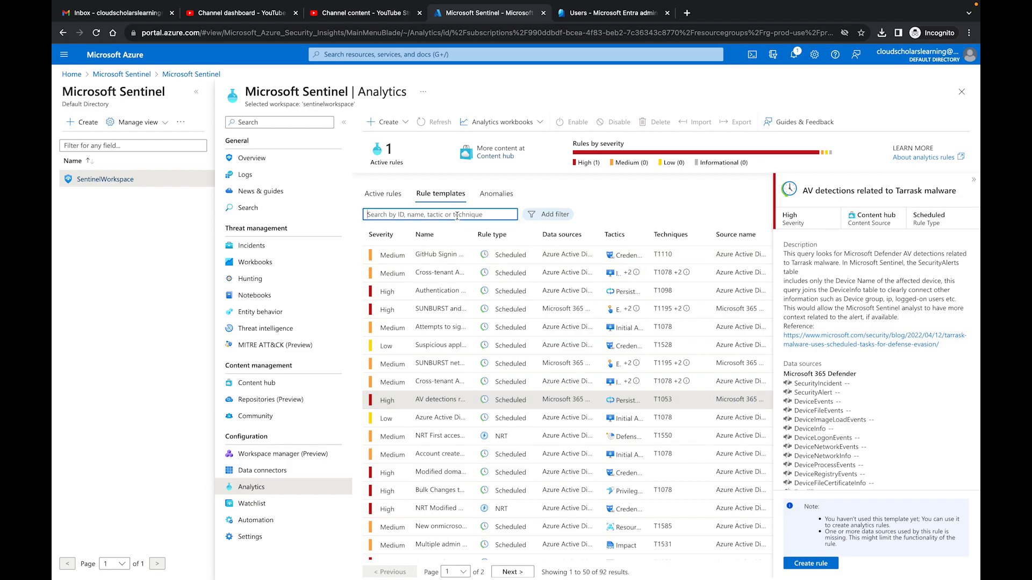
type("user ass")
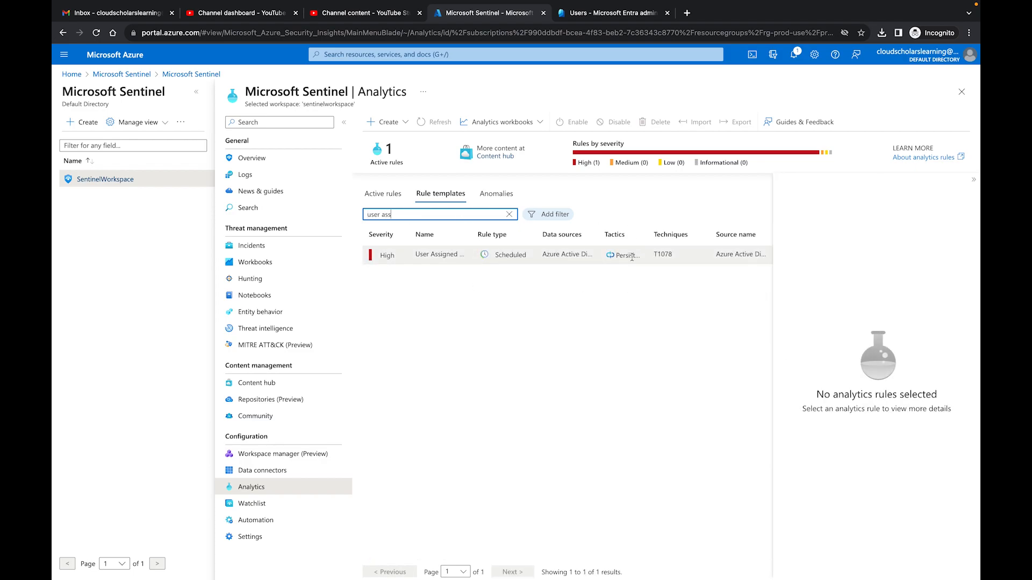
left_click(456, 267)
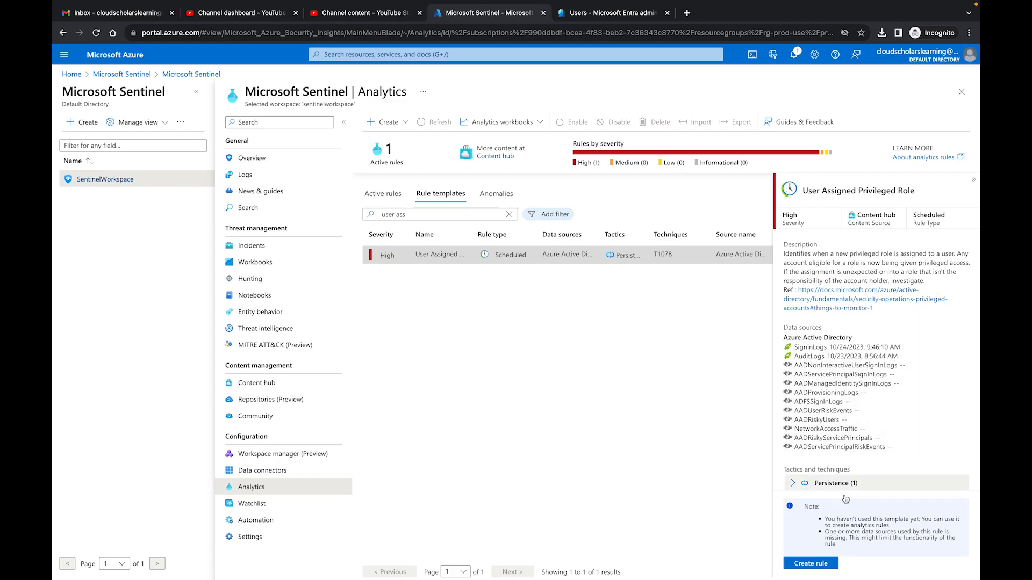
Review the User Assigned Privileged Role template's Persistence technique and rule query, and start creating a rule from it
left_click(792, 483)
scroll(795, 467, "down", 5)
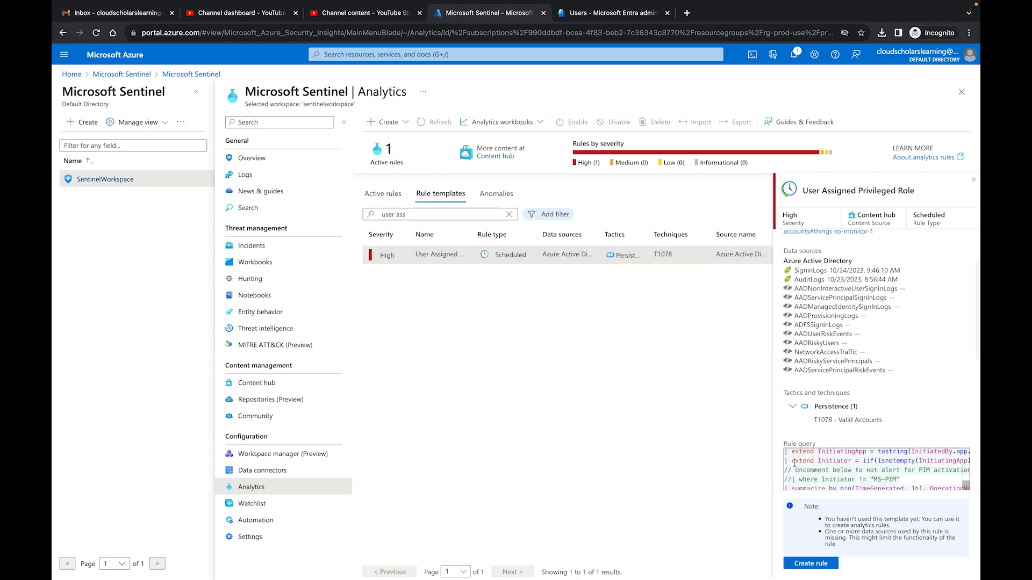
scroll(794, 463, "up", 3)
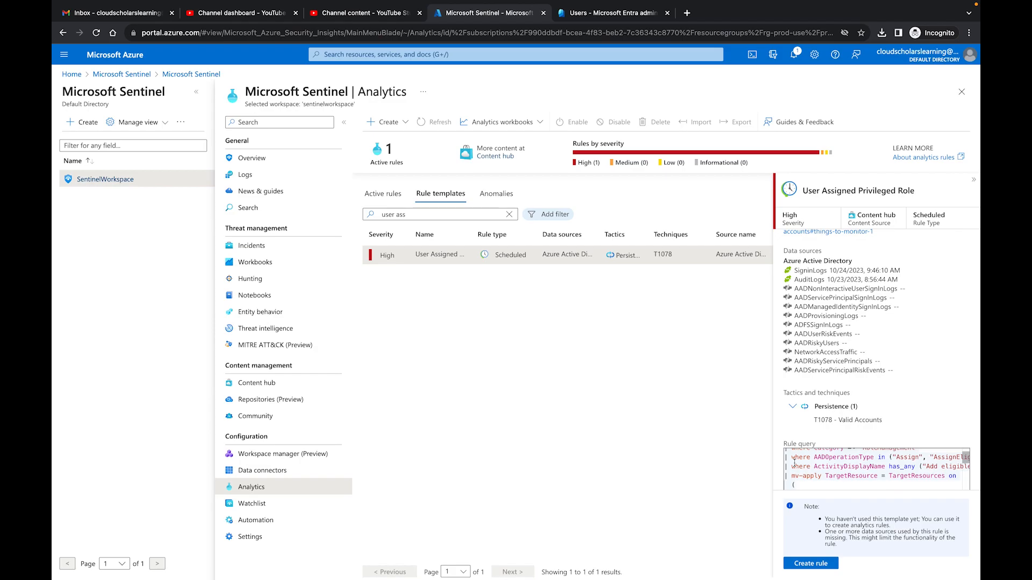
scroll(794, 462, "up", 2)
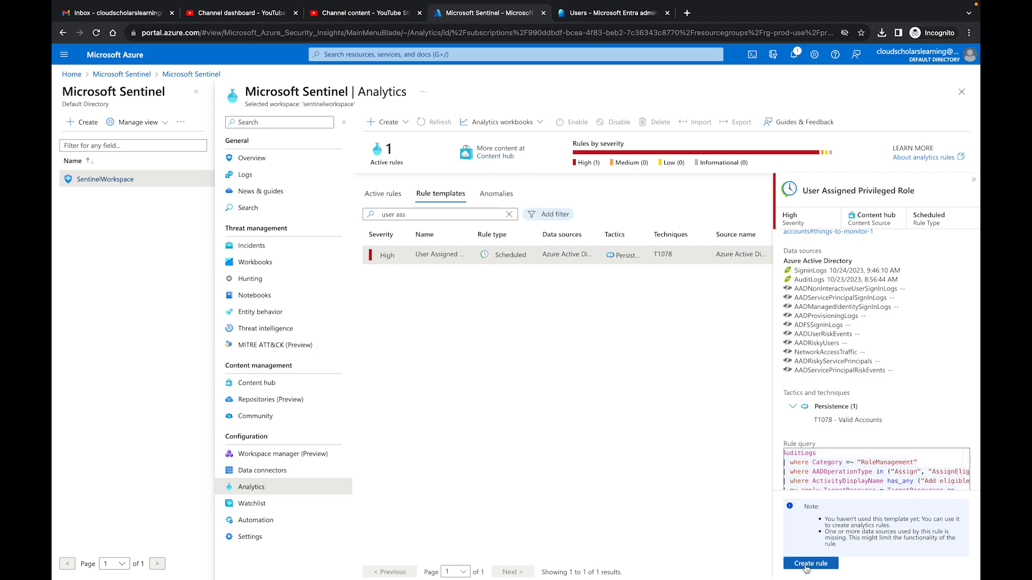
left_click(806, 563)
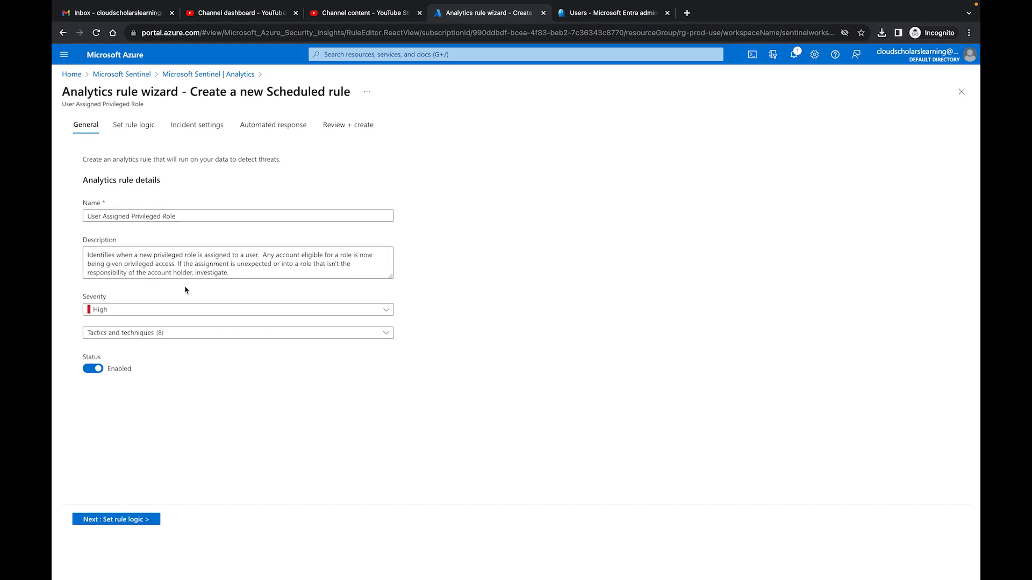
Examine the rule's selected tactics and their techniques under Initial Access, Persistence, Privilege Escalation and Defense Evasion
left_click(182, 335)
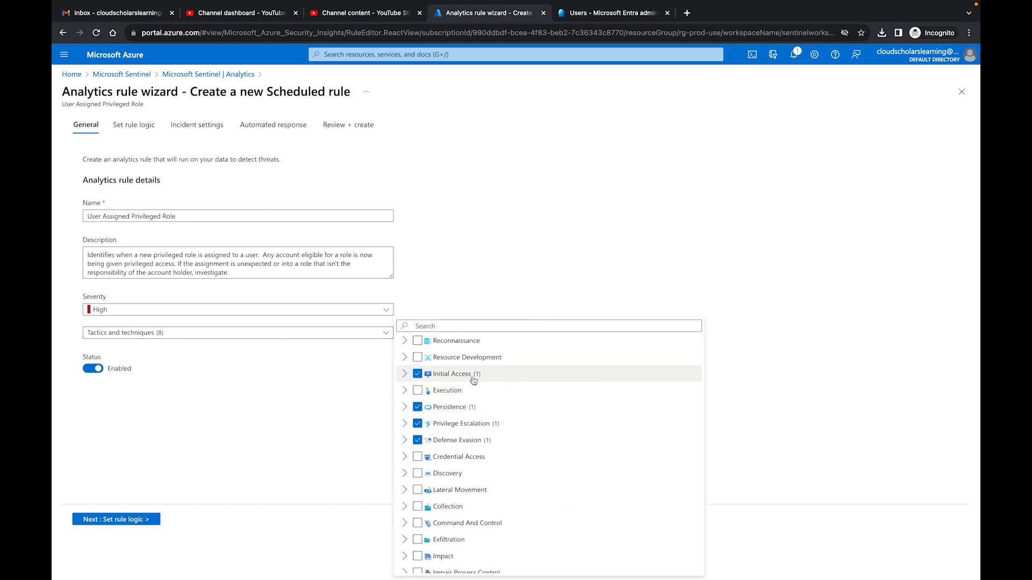
left_click(404, 375)
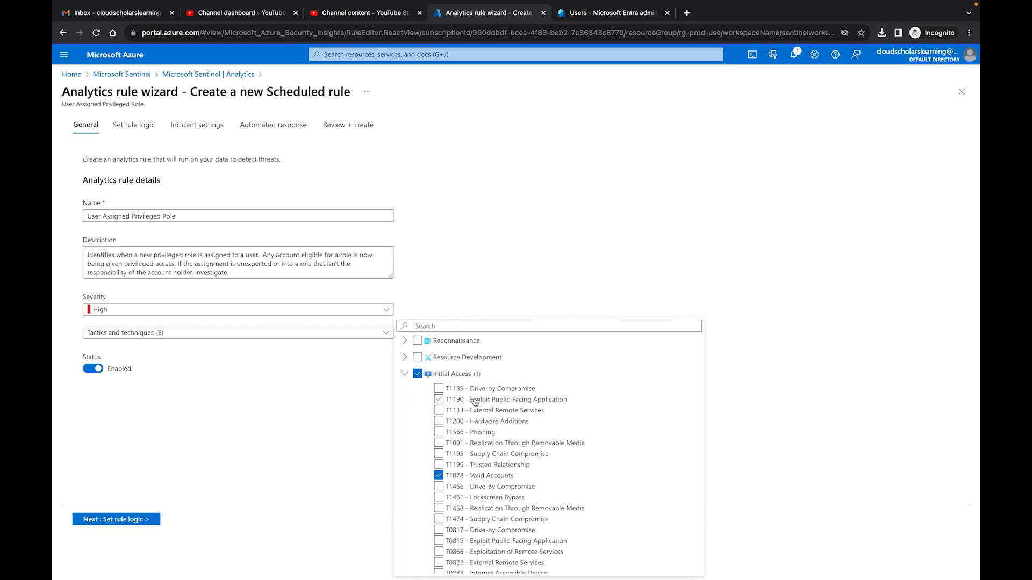
scroll(456, 440, "down", 1)
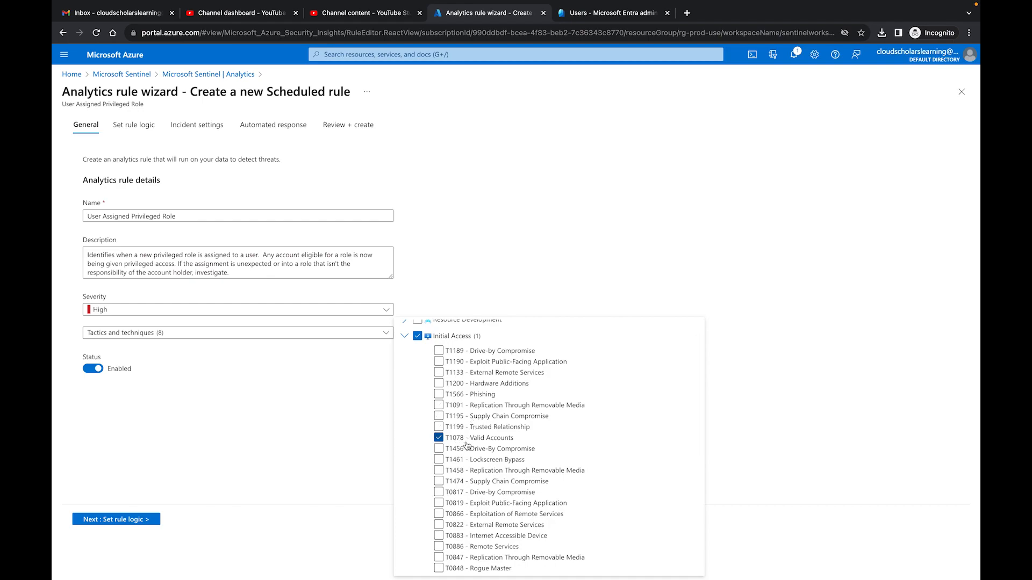
scroll(497, 444, "down", 1)
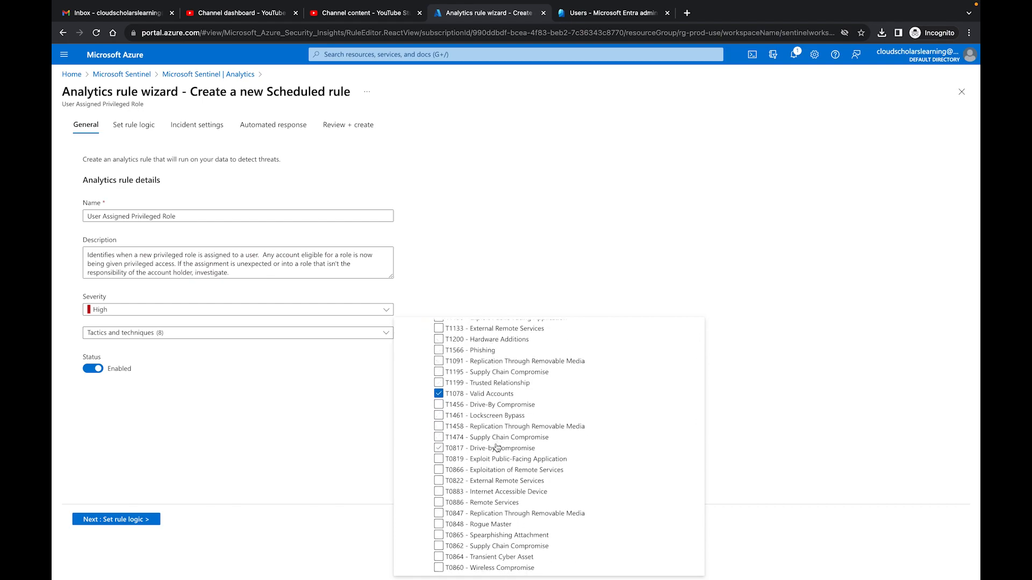
scroll(496, 446, "down", 2)
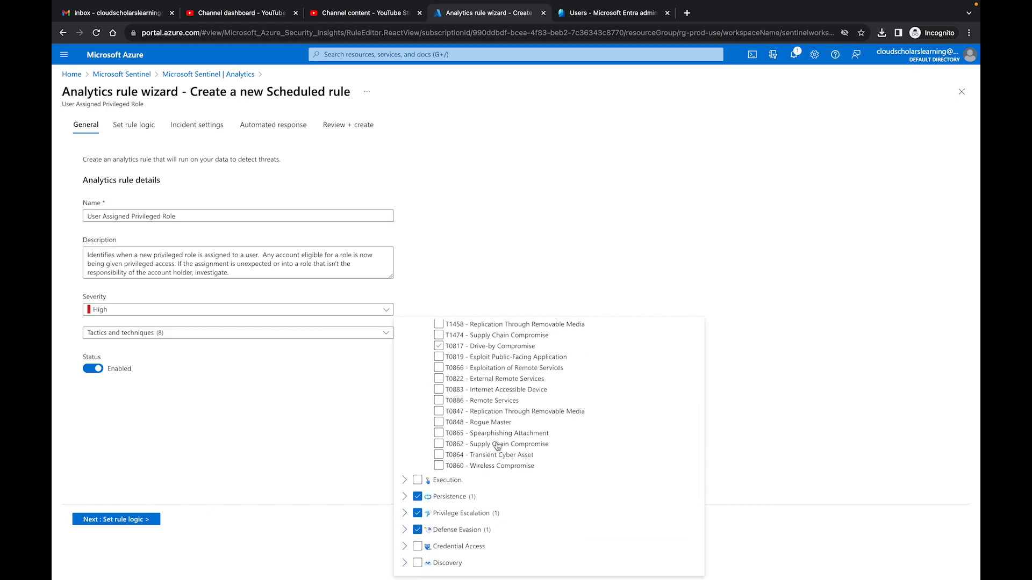
left_click(404, 498)
scroll(403, 500, "down", 4)
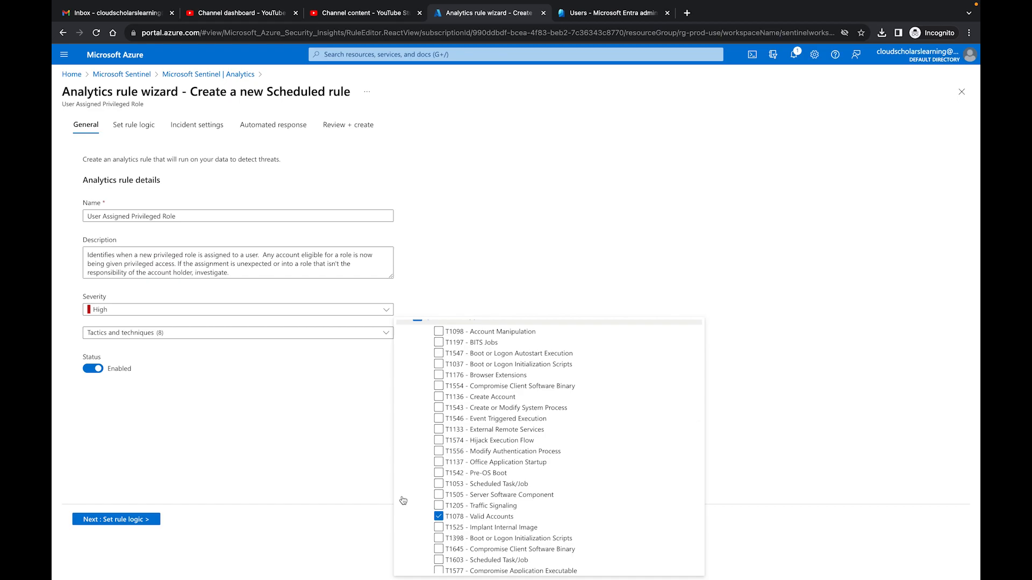
scroll(419, 499, "down", 5)
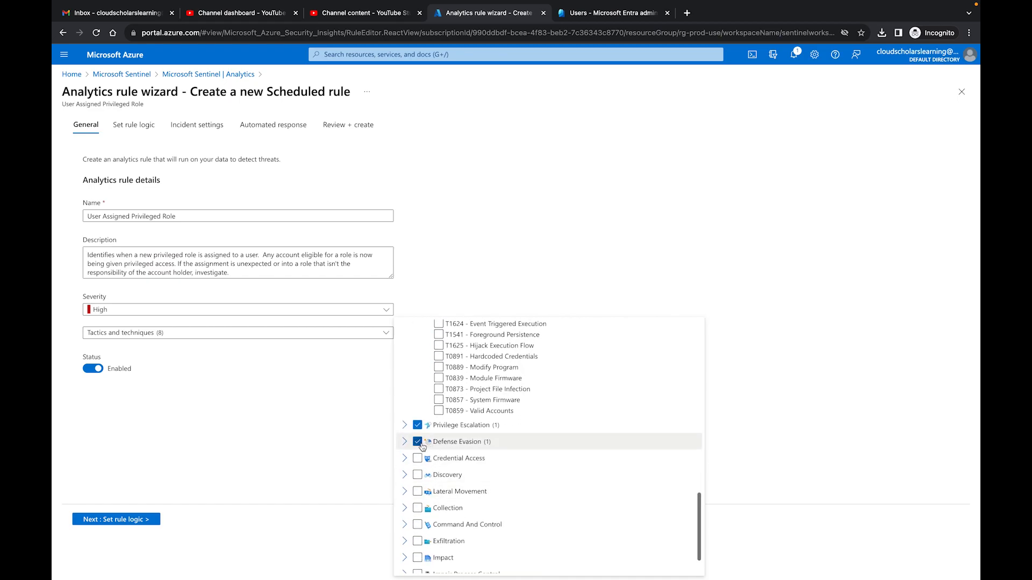
left_click(404, 426)
scroll(404, 433, "down", 4)
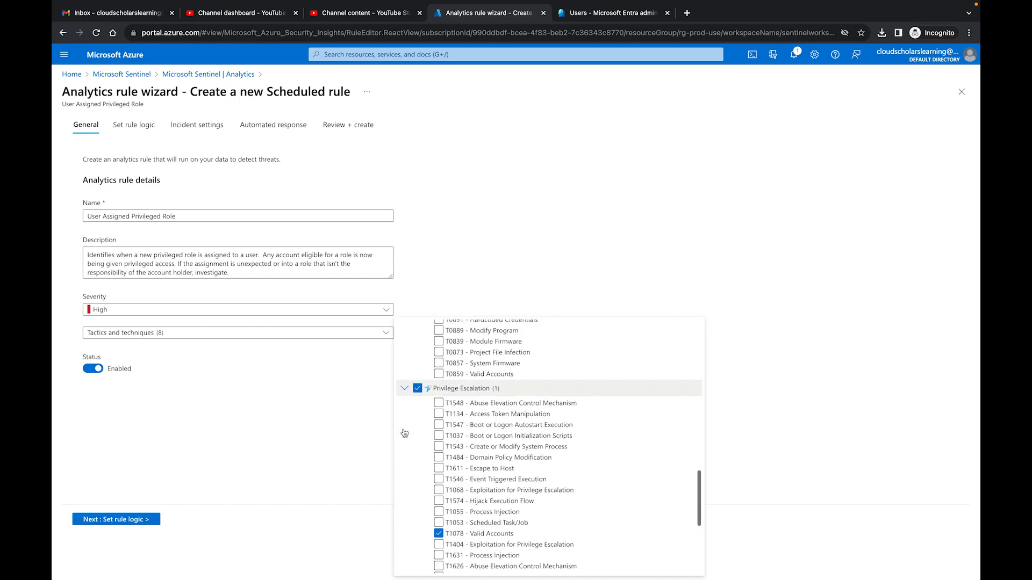
left_click(405, 408)
scroll(404, 410, "down", 5)
scroll(404, 411, "down", 10)
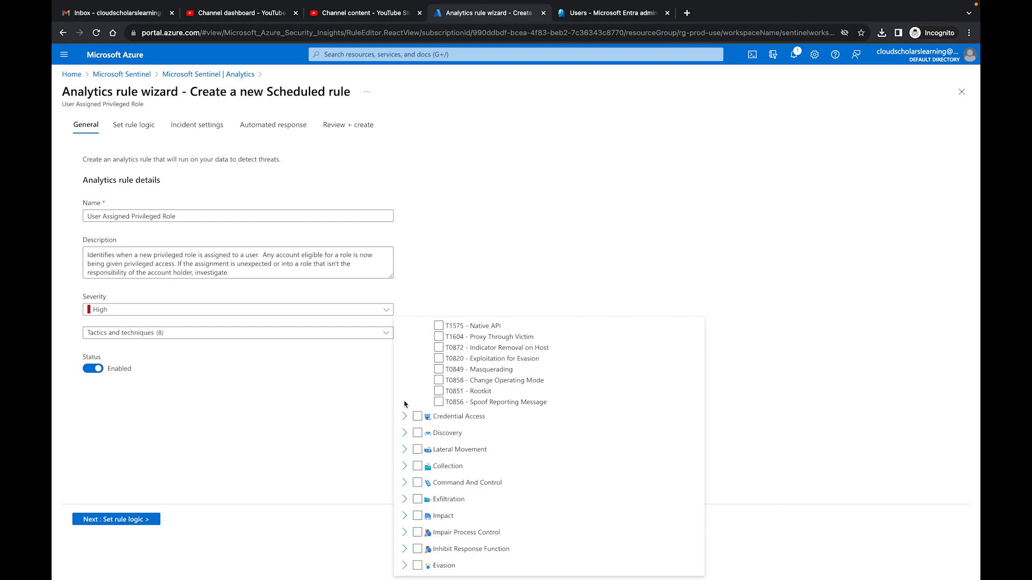
left_click(528, 222)
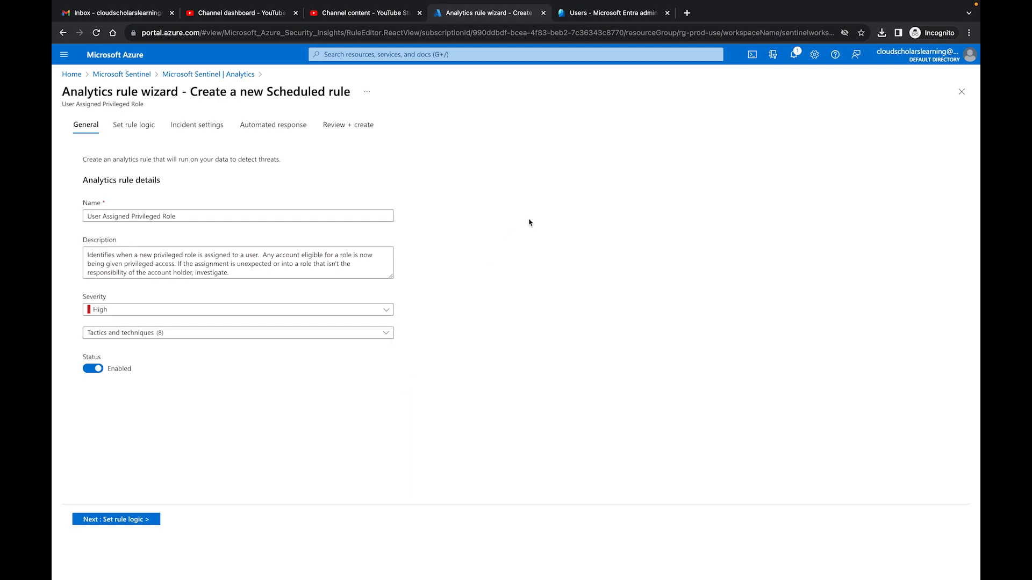
Advance the rule wizard to the rule logic stage and read through the whole rule query
left_click(115, 520)
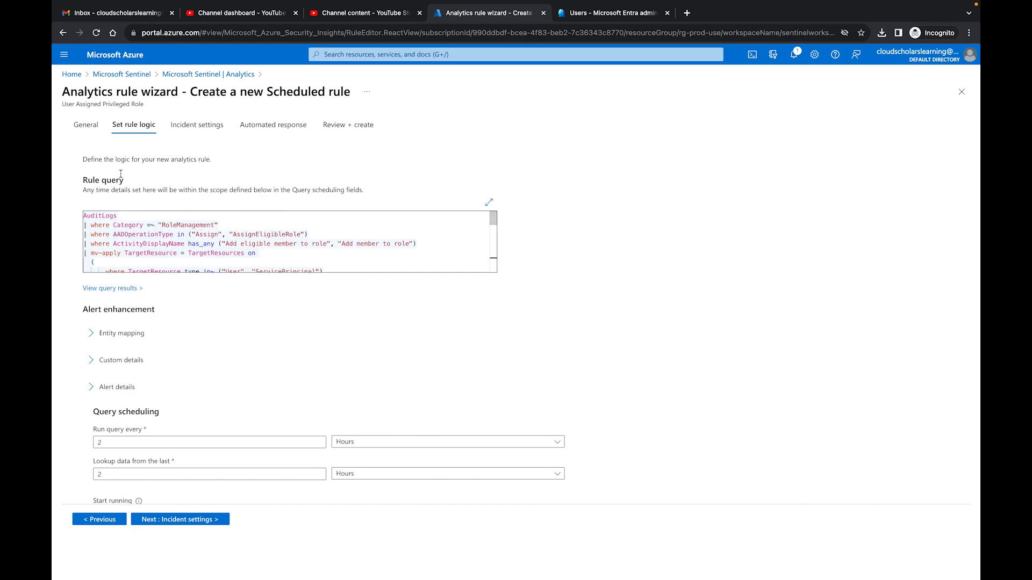
scroll(121, 174, "up", 5)
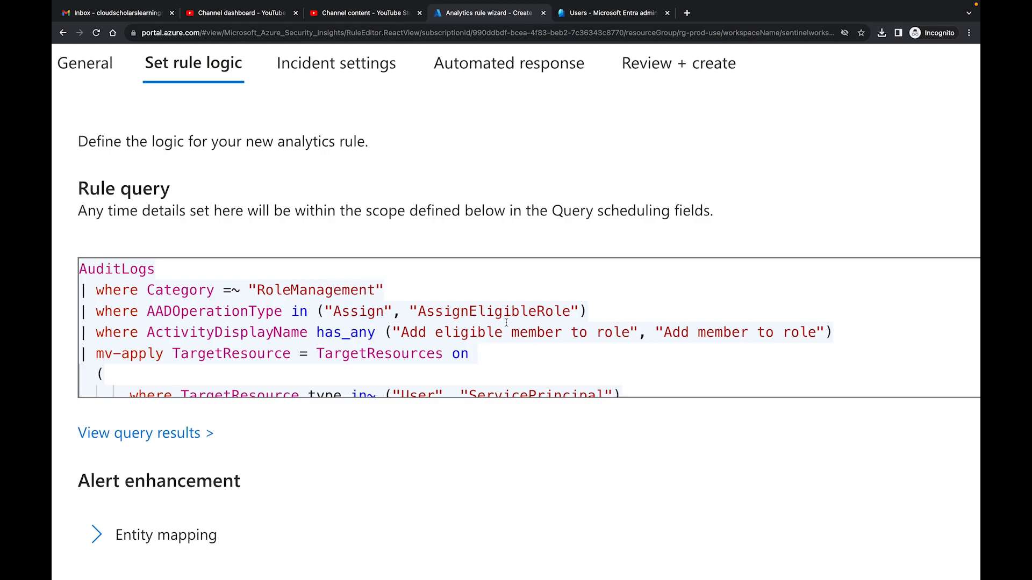
scroll(506, 323, "down", 4)
scroll(506, 322, "up", 3)
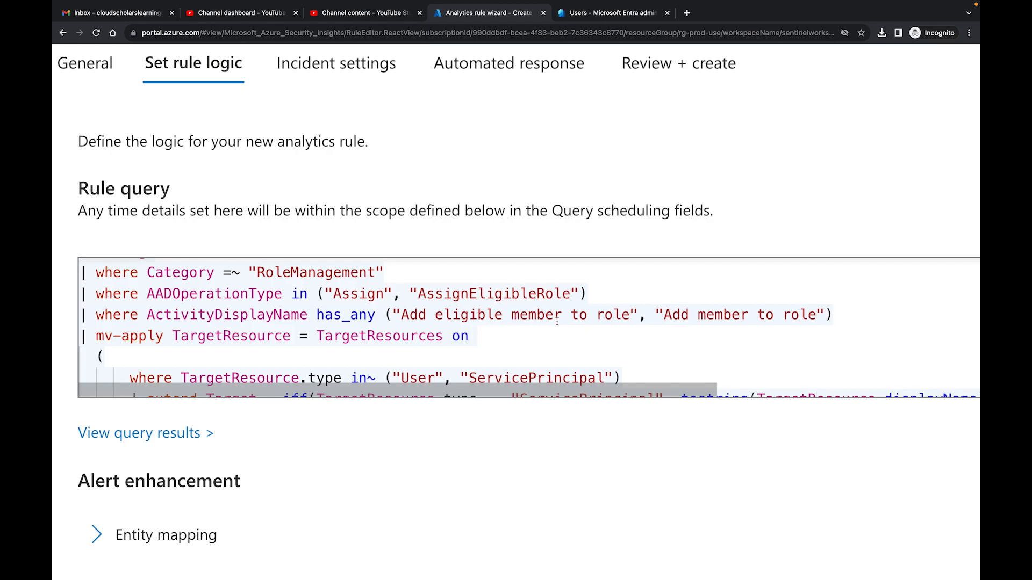
scroll(557, 321, "down", 5)
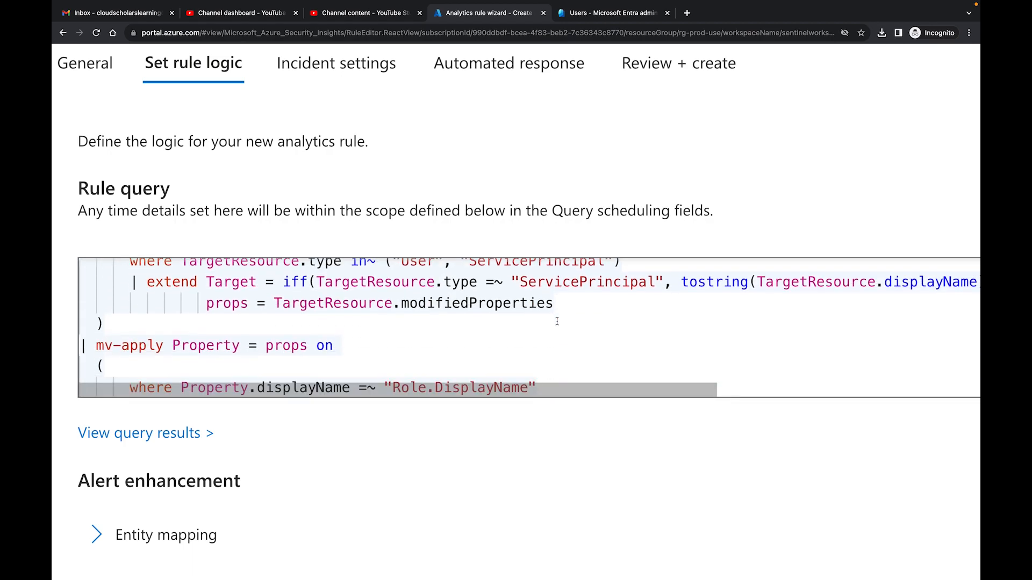
scroll(576, 196, "down", 5)
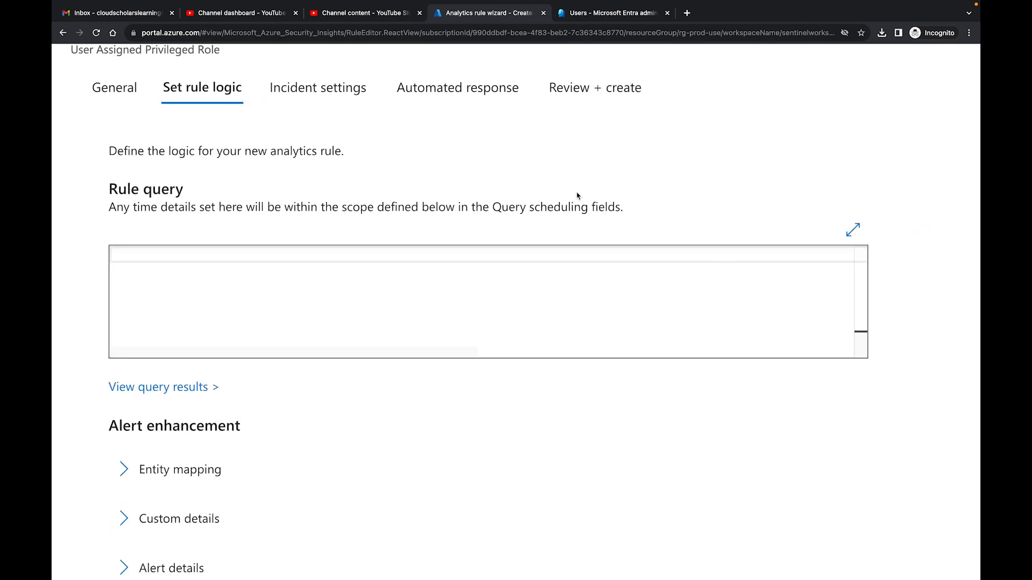
scroll(417, 271, "up", 5)
scroll(417, 272, "down", 3)
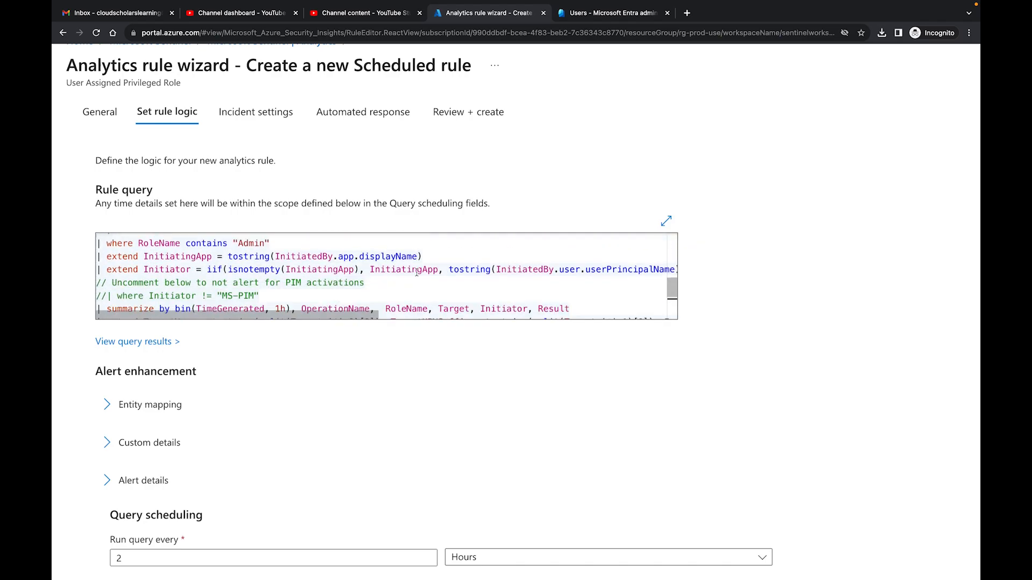
scroll(417, 272, "down", 3)
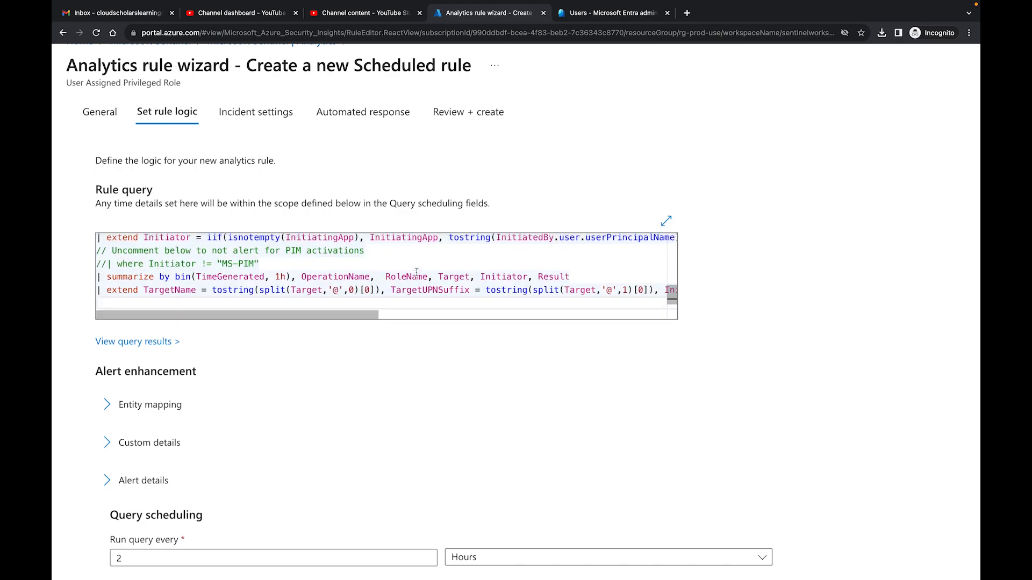
scroll(414, 349, "down", 2)
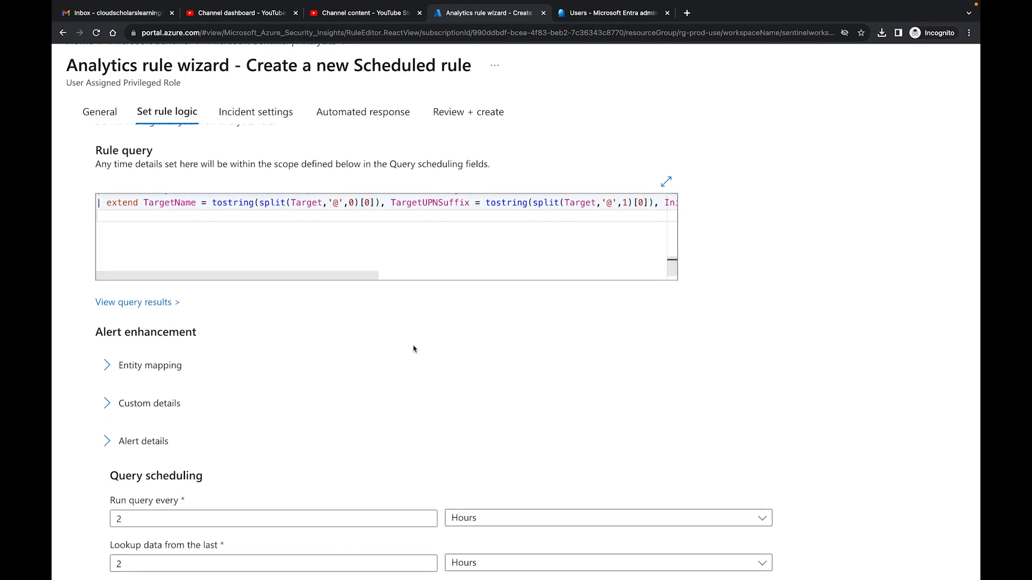
Expand the Entity mapping, Custom details and Alert details sections of the alert enhancement settings to examine their options
left_click(107, 311)
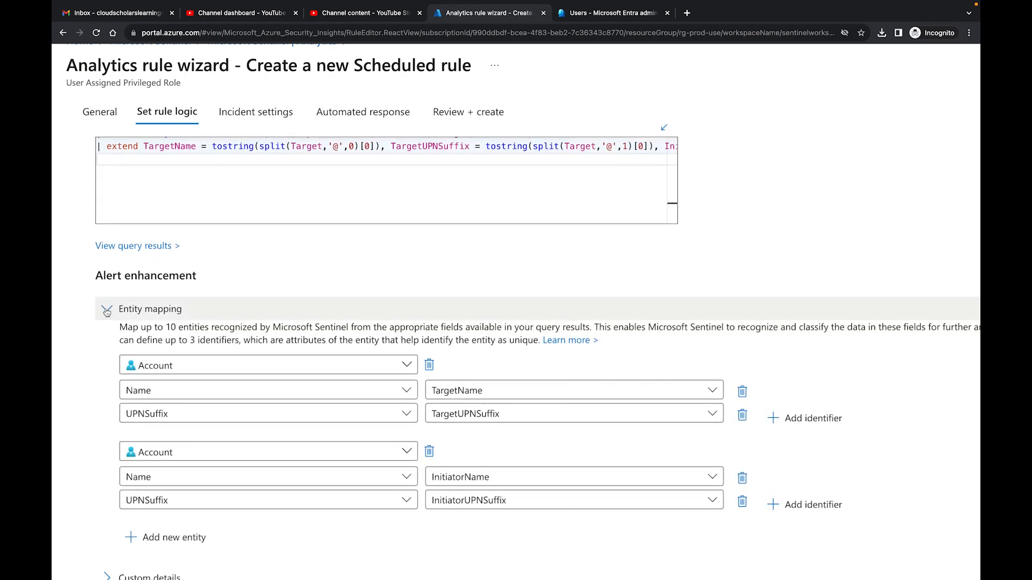
scroll(92, 400, "down", 2)
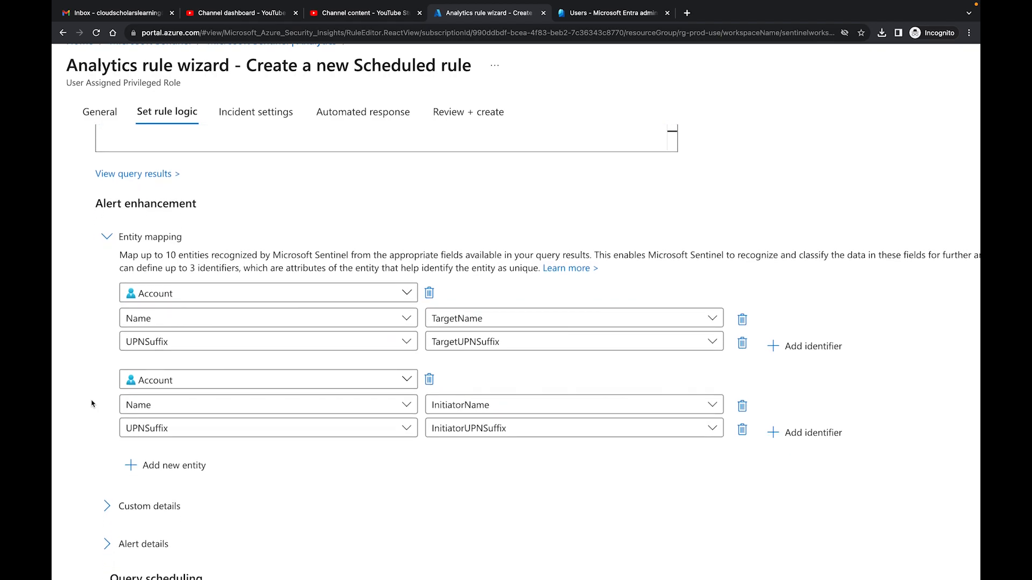
scroll(92, 403, "down", 4)
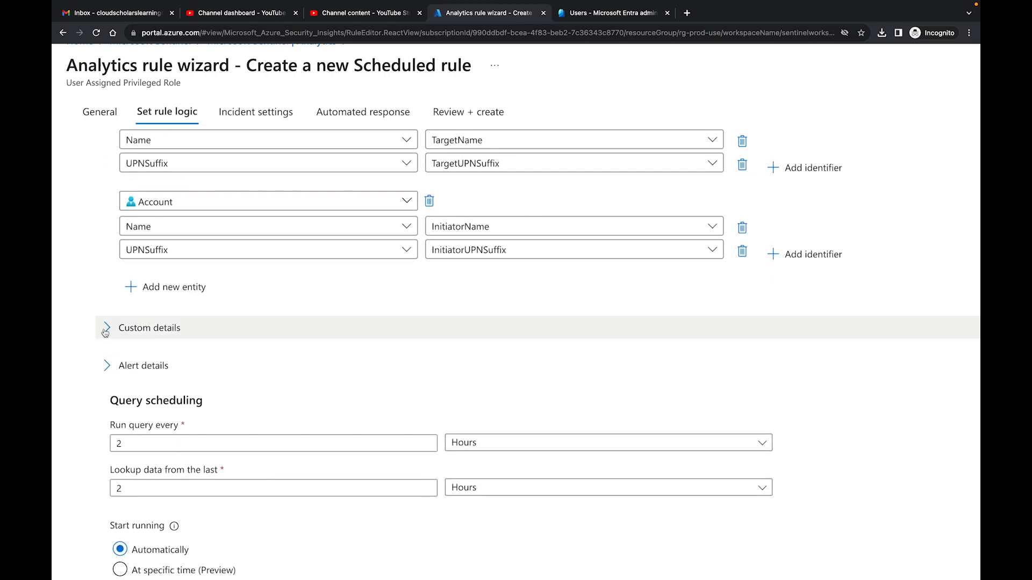
left_click(106, 328)
scroll(86, 353, "down", 1)
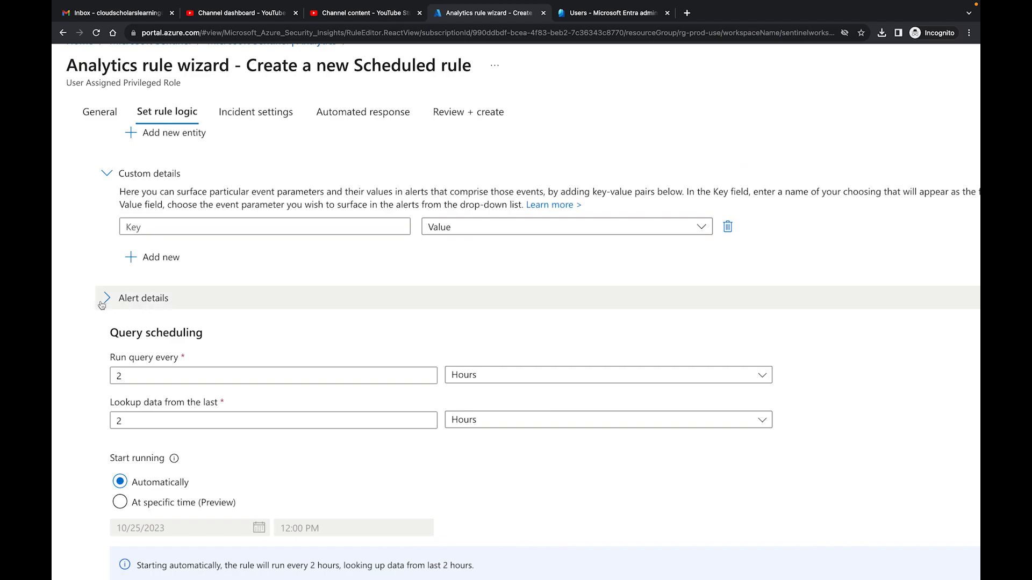
left_click(106, 298)
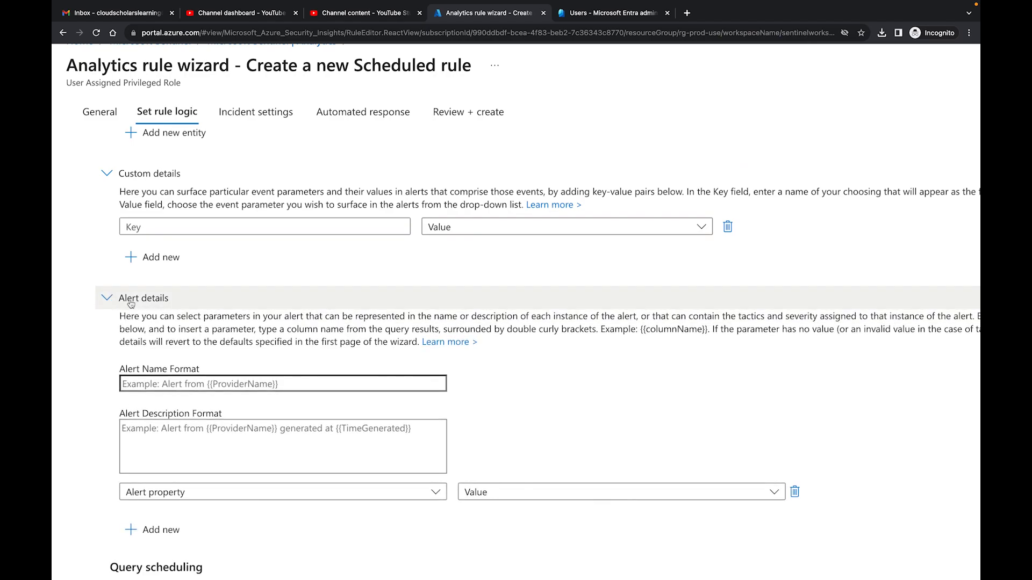
Collapse the alert details section and schedule the rule query to run every 10 minutes
left_click(107, 299)
scroll(146, 297, "down", 1)
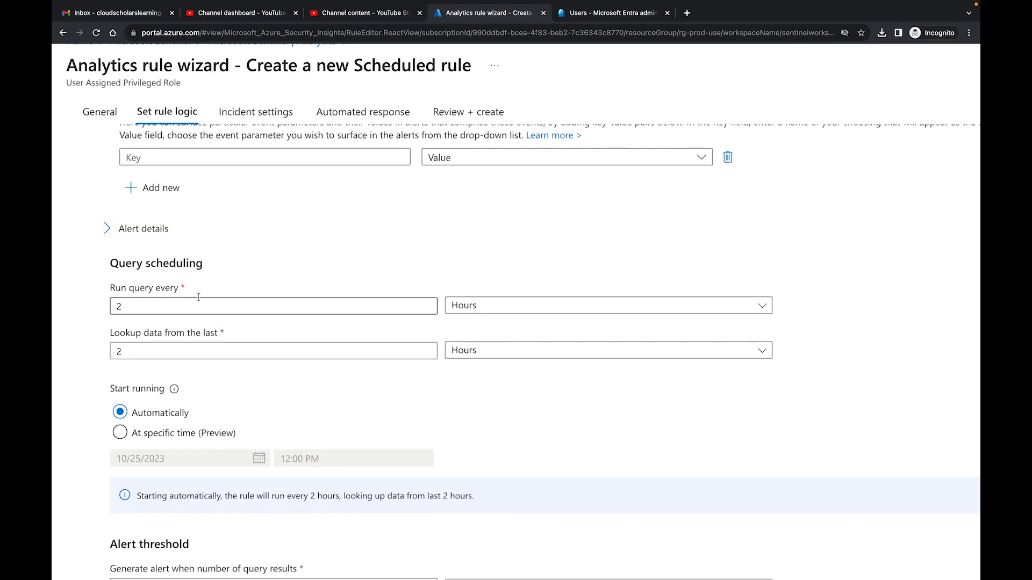
left_click(522, 311)
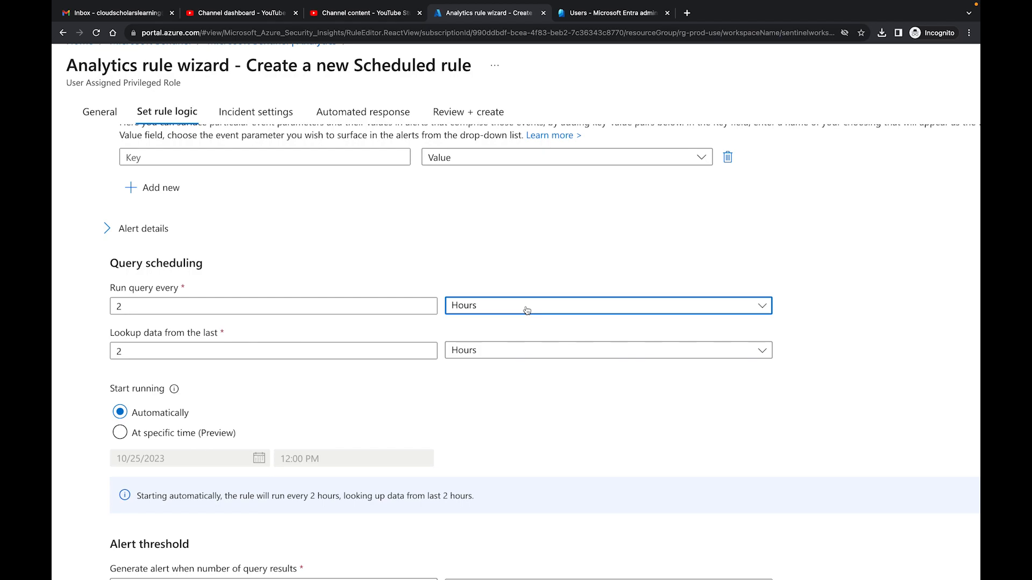
left_click(469, 326)
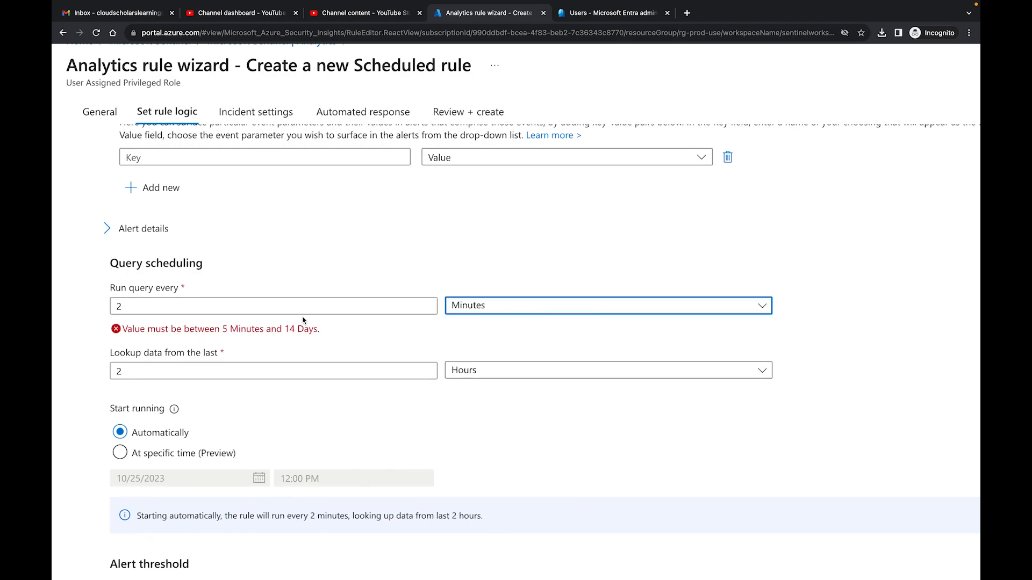
left_click(219, 307)
key("BackSpace")
type("0")
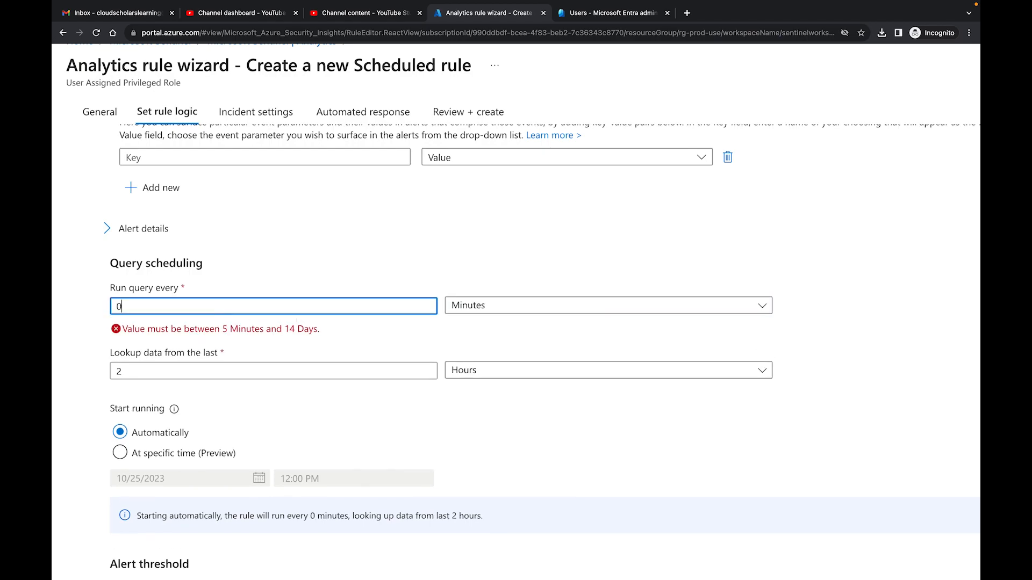
type("0")
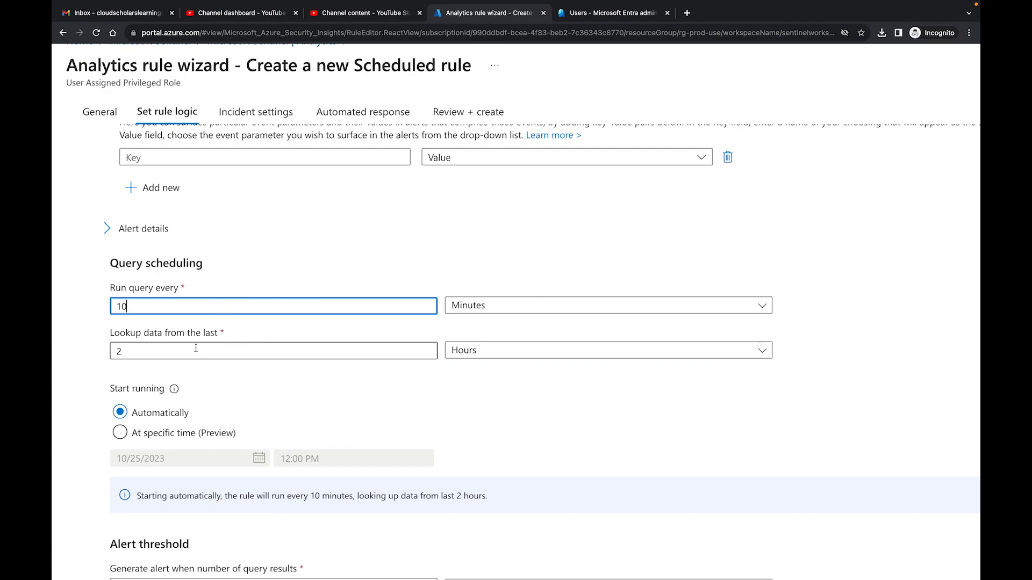
Set the query scheduling to look up data from the last 1 hour
left_click(493, 355)
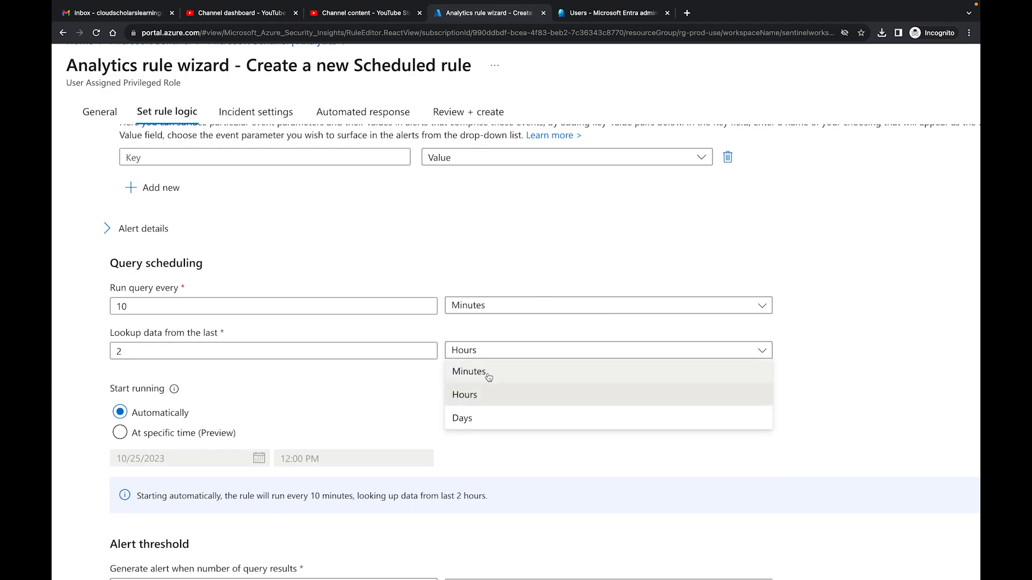
left_click(463, 395)
left_click(328, 350)
key("BackSpace")
type("0")
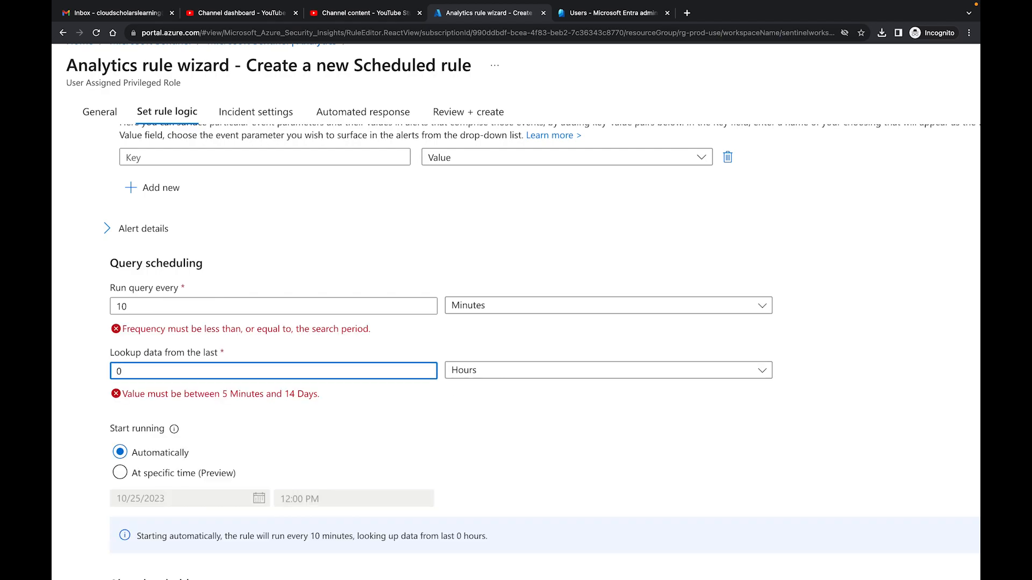
key("BackSpace")
type("1")
left_click(455, 384)
Examine the rule's start time, alert threshold, event grouping and suppression settings
scroll(455, 384, "down", 2)
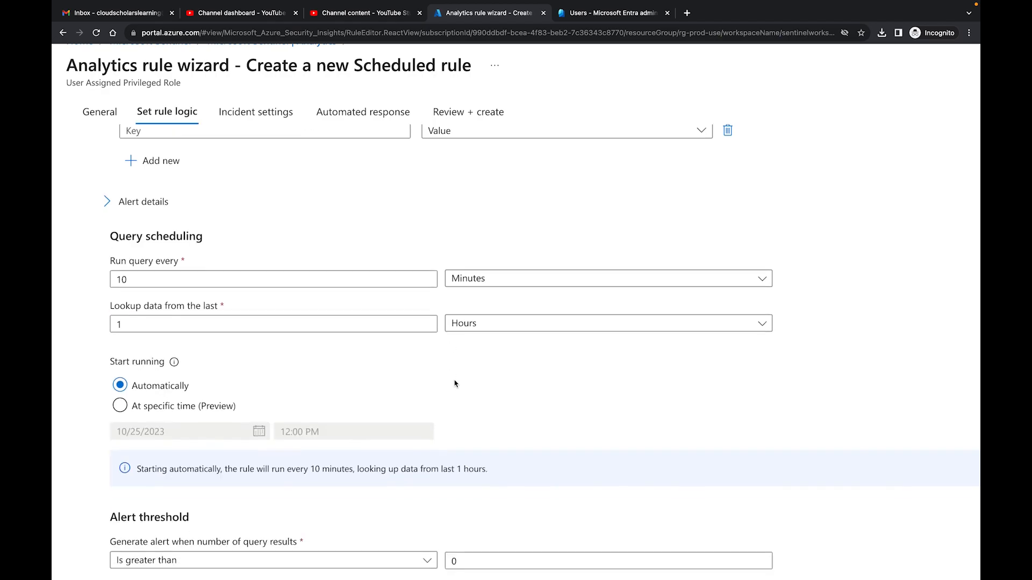
scroll(456, 384, "down", 2)
key("ctrl+minus")
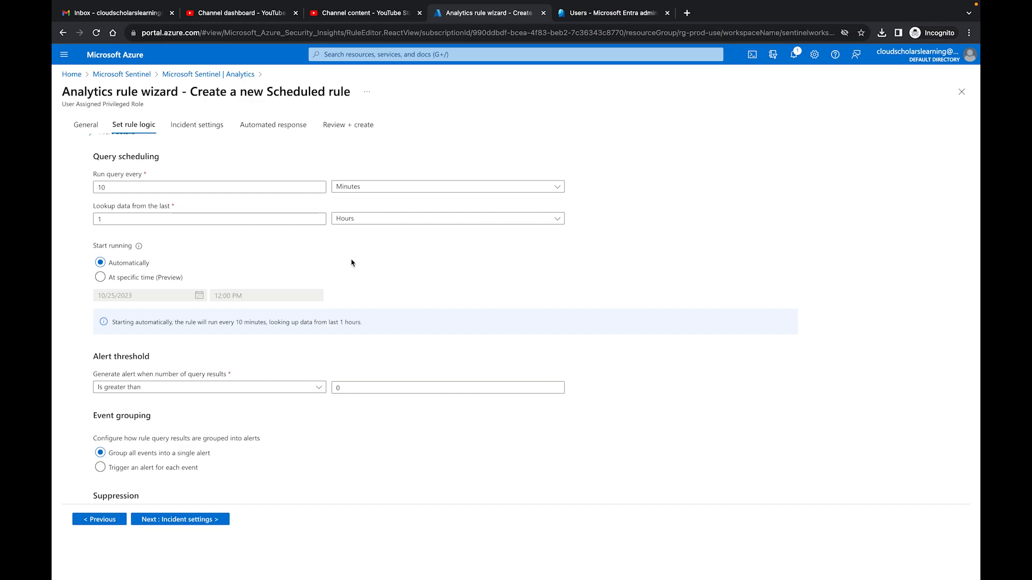
scroll(351, 263, "down", 1)
scroll(139, 324, "up", 5)
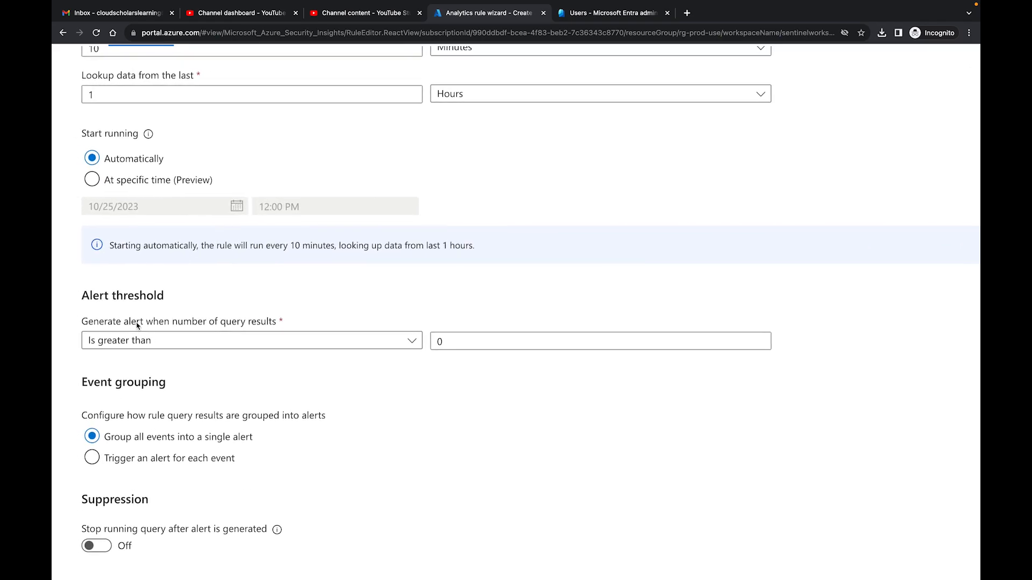
scroll(137, 325, "down", 1)
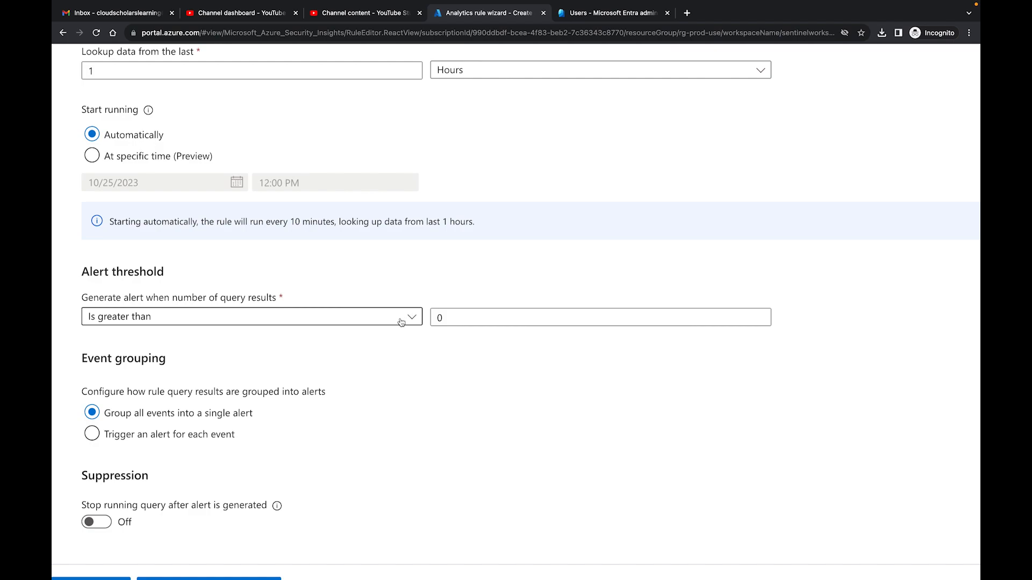
scroll(401, 323, "down", 3)
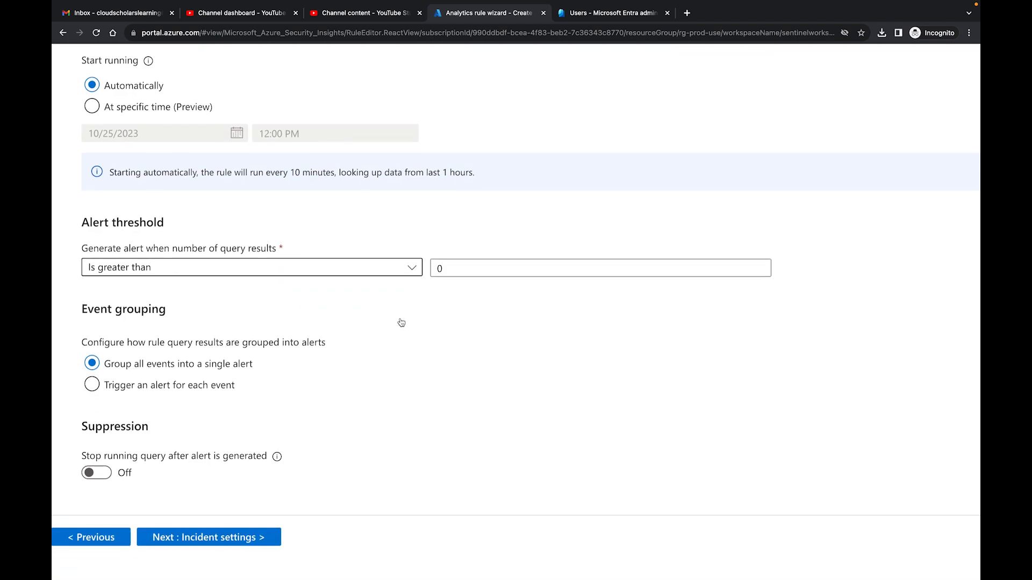
scroll(344, 336, "down", 1)
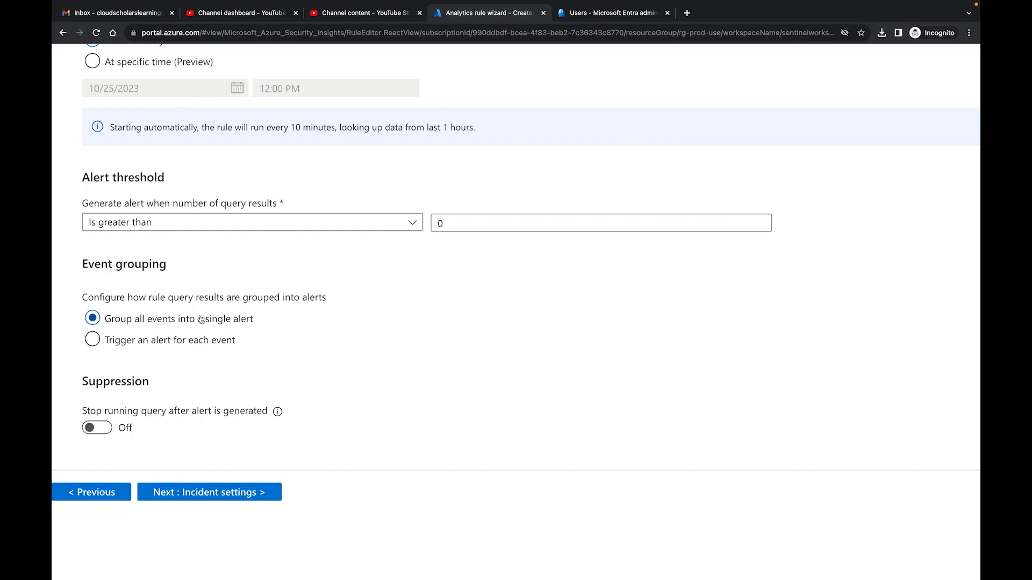
scroll(201, 320, "left", 1)
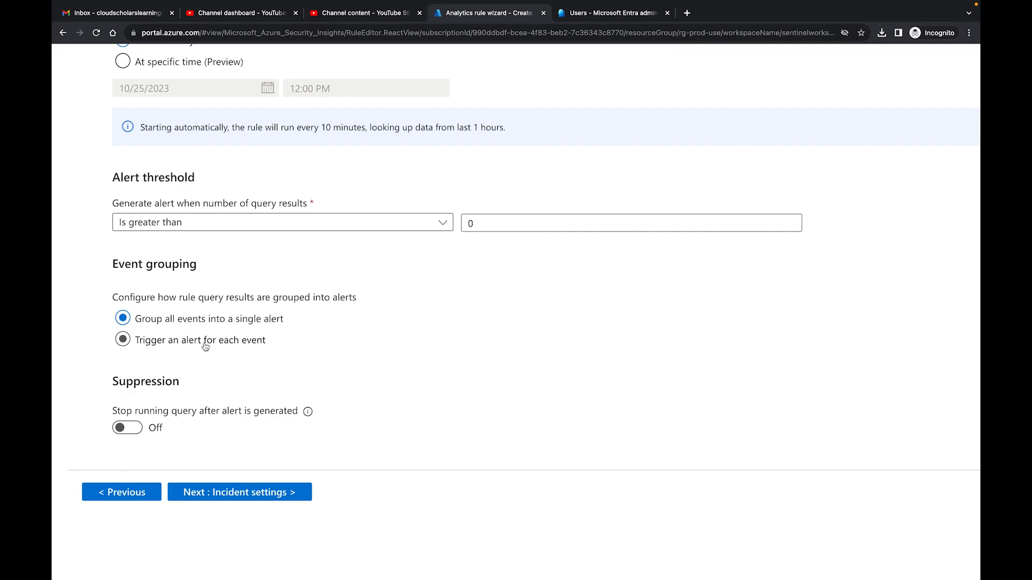
Advance the rule wizard to the incident settings and examine the incident creation and alert grouping options
left_click(233, 493)
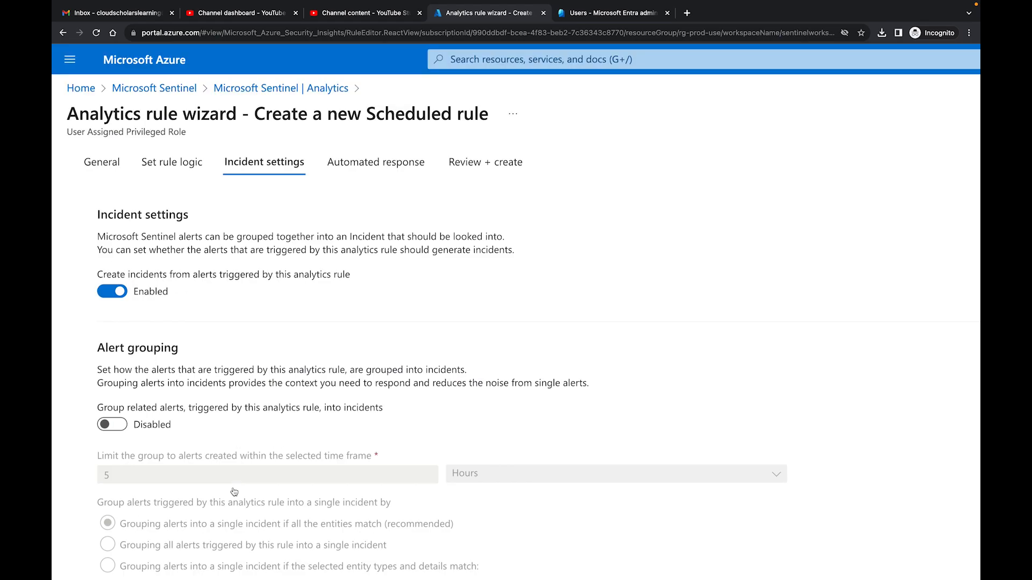
scroll(260, 278, "down", 1)
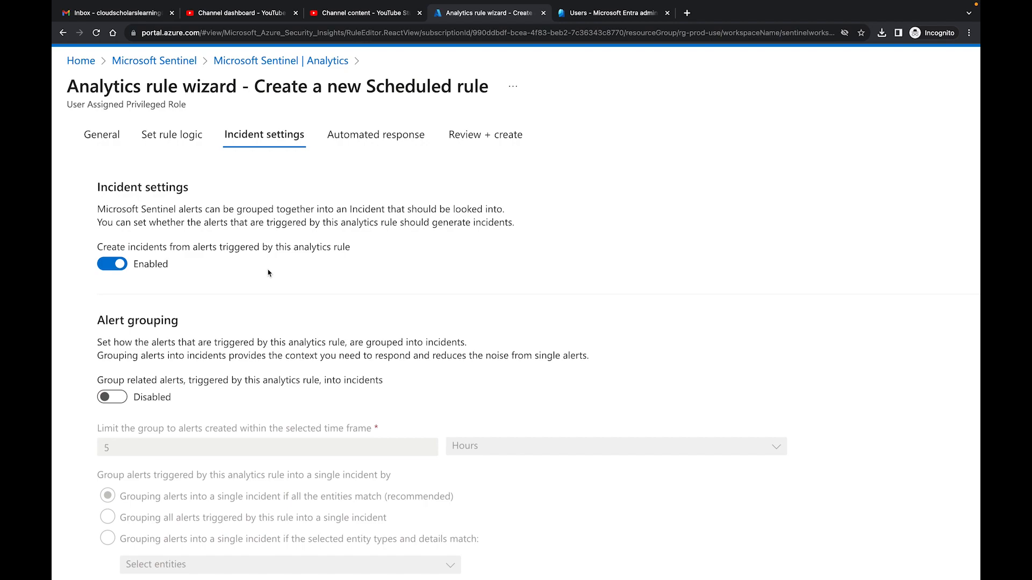
scroll(268, 273, "down", 1)
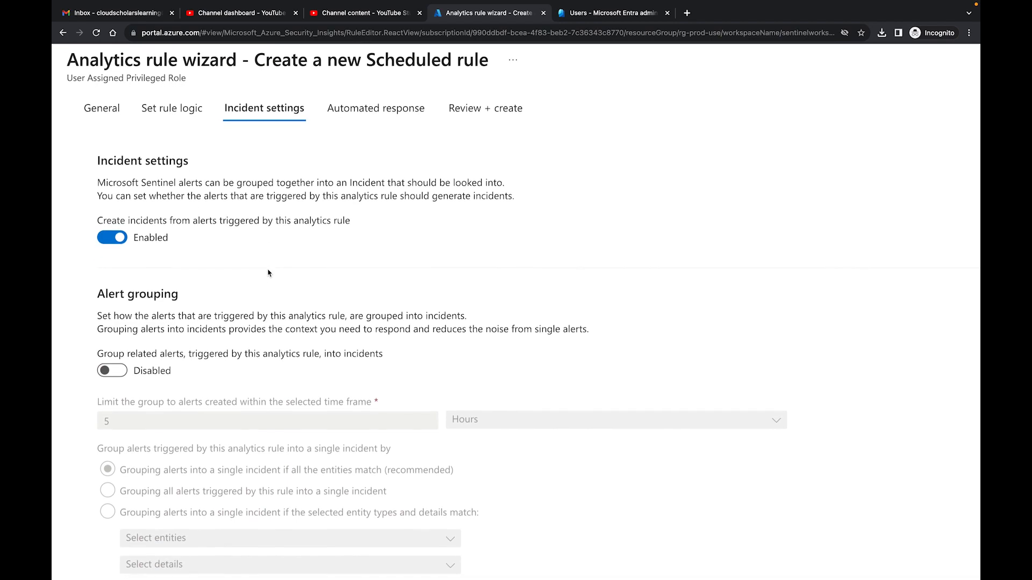
scroll(269, 273, "down", 3)
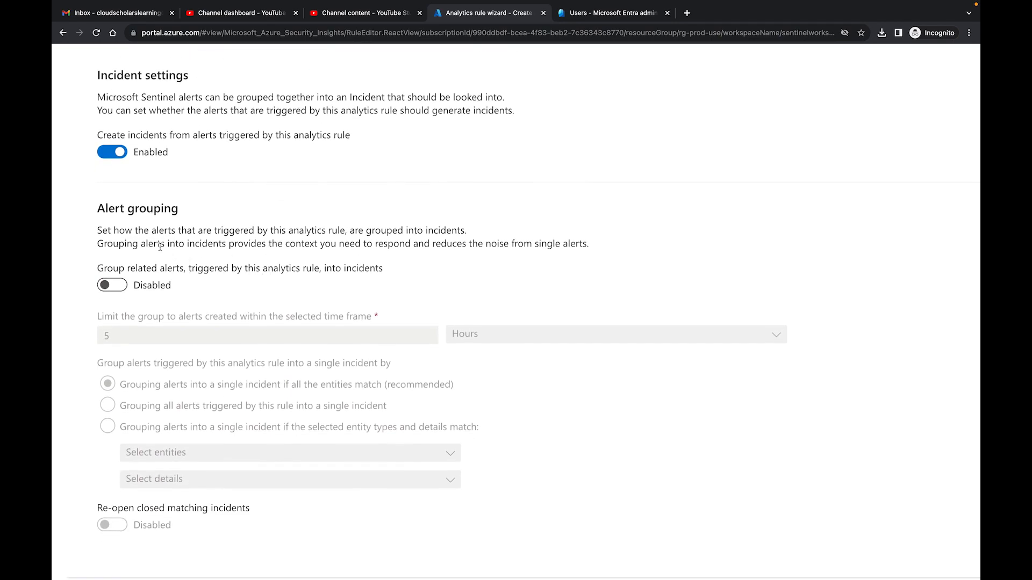
scroll(253, 315, "down", 1)
scroll(252, 315, "down", 3)
scroll(252, 315, "up", 8)
key("super+minus")
key("super+minus")
key("super+minus")
key("super+minus")
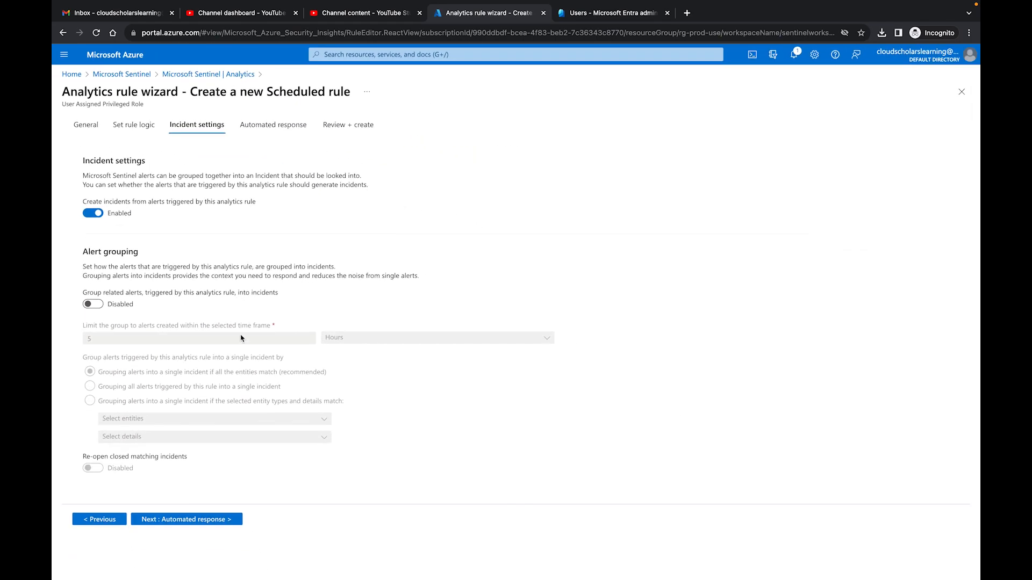
Advance to the automated response stage and start an automation rule named "Assign to group", triggered when an incident is created
left_click(192, 519)
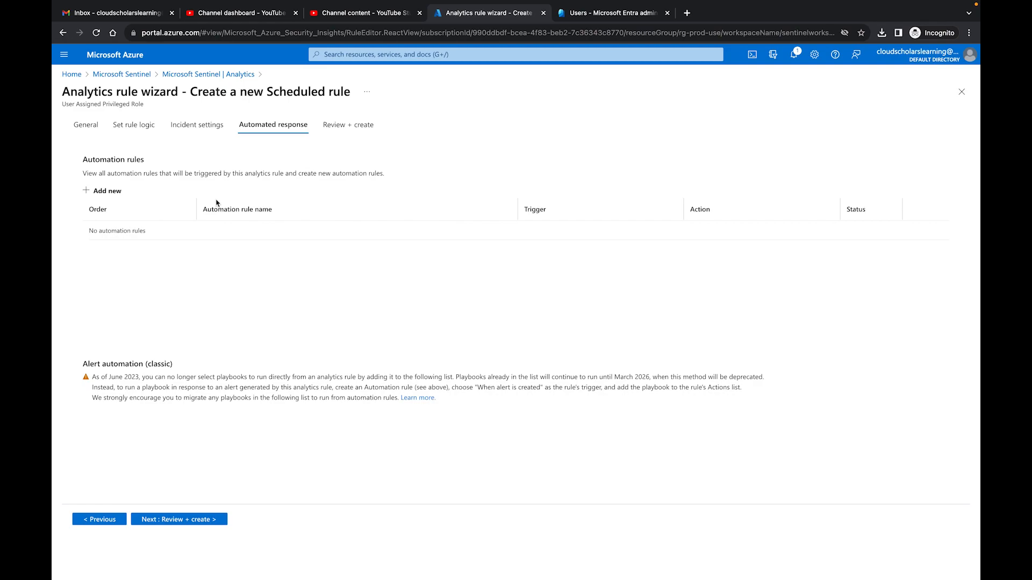
left_click(97, 195)
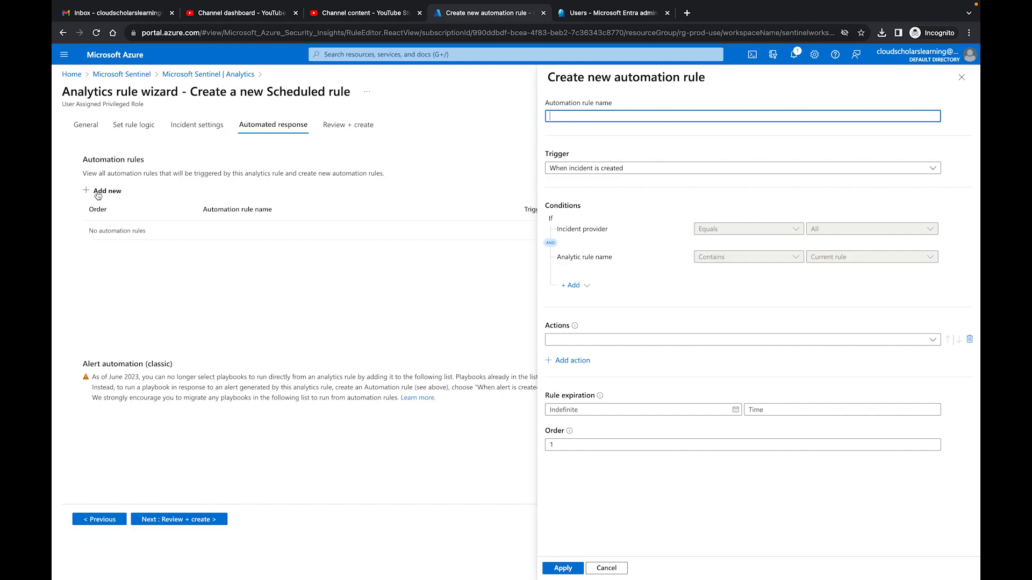
type("Add")
key("BackSpace")
key("BackSpace")
key("BackSpace")
key("BackSpace")
type("Assign to group")
left_click(622, 168)
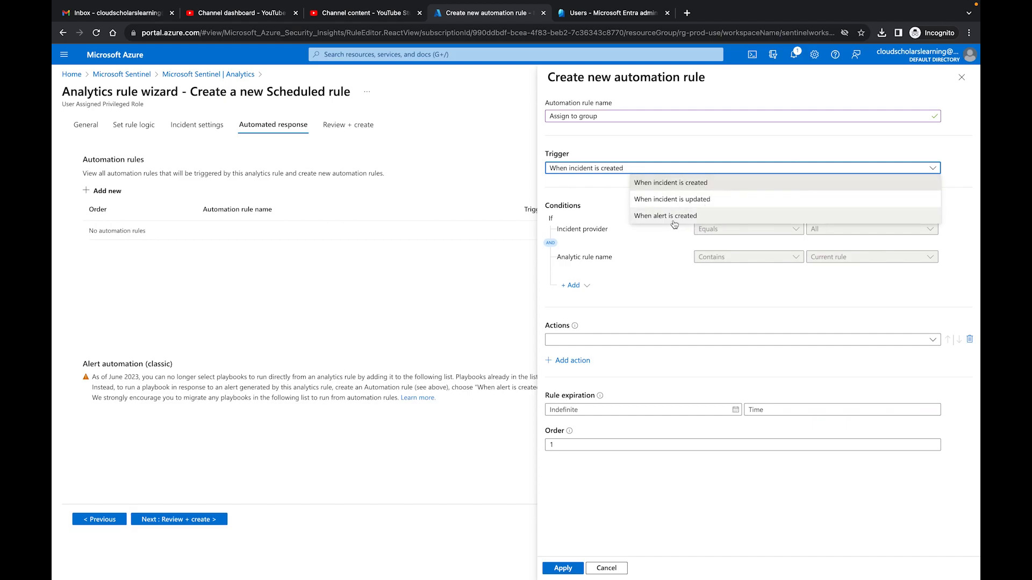
left_click(681, 183)
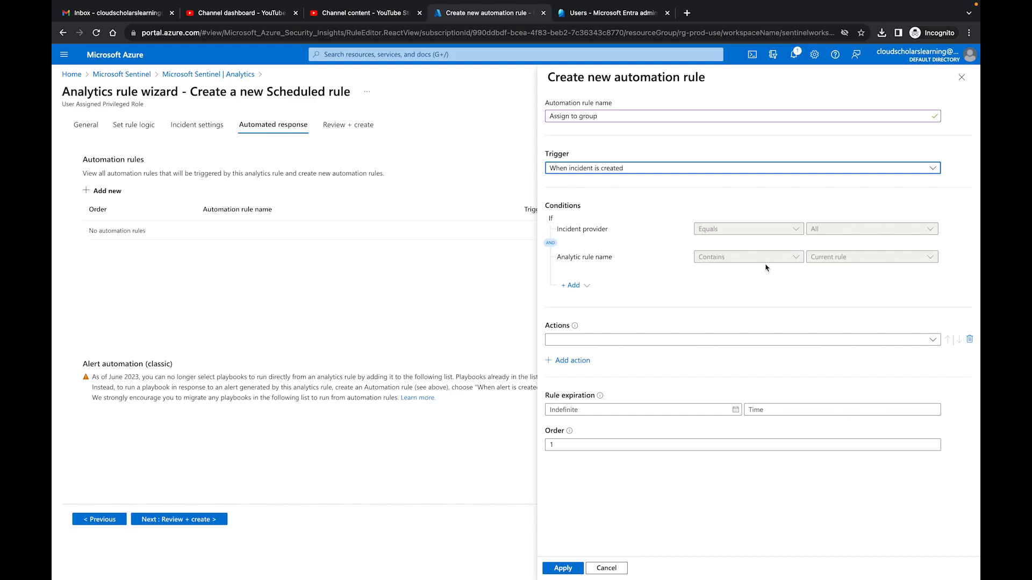
Add an Assign owner action to the automation rule, with the App1_Team group as owner
left_click(681, 341)
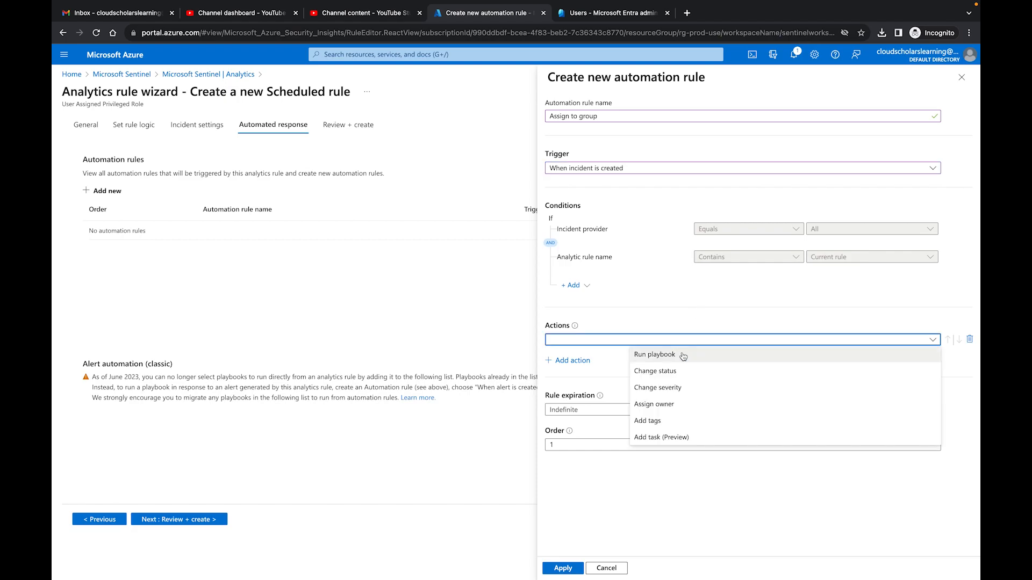
left_click(673, 411)
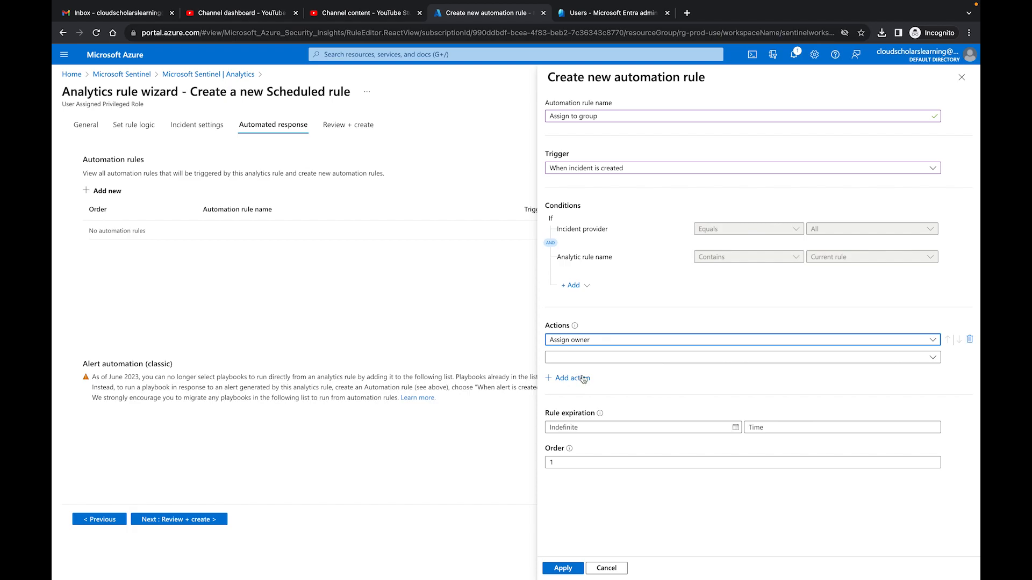
left_click(758, 357)
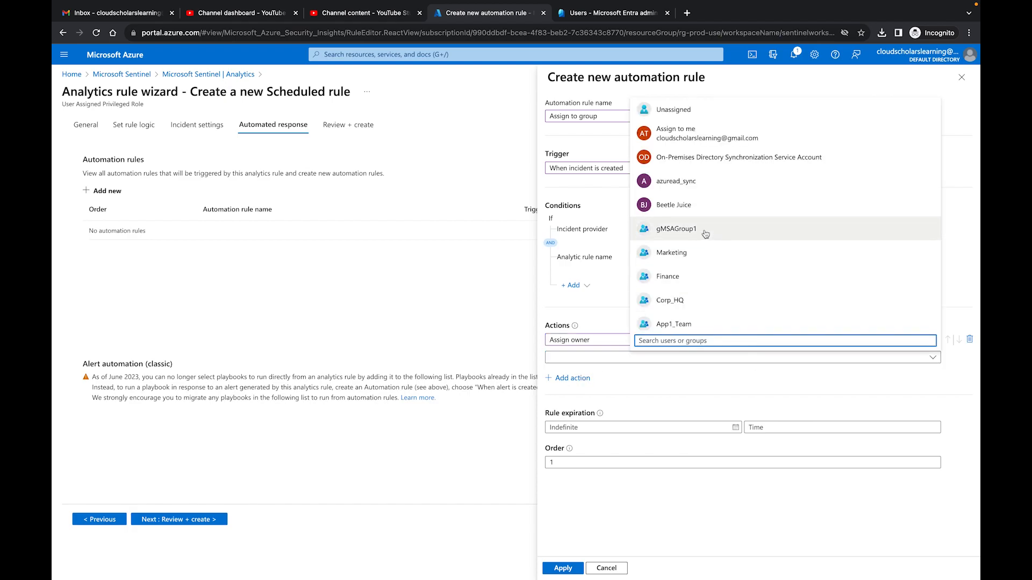
scroll(718, 246, "down", 1)
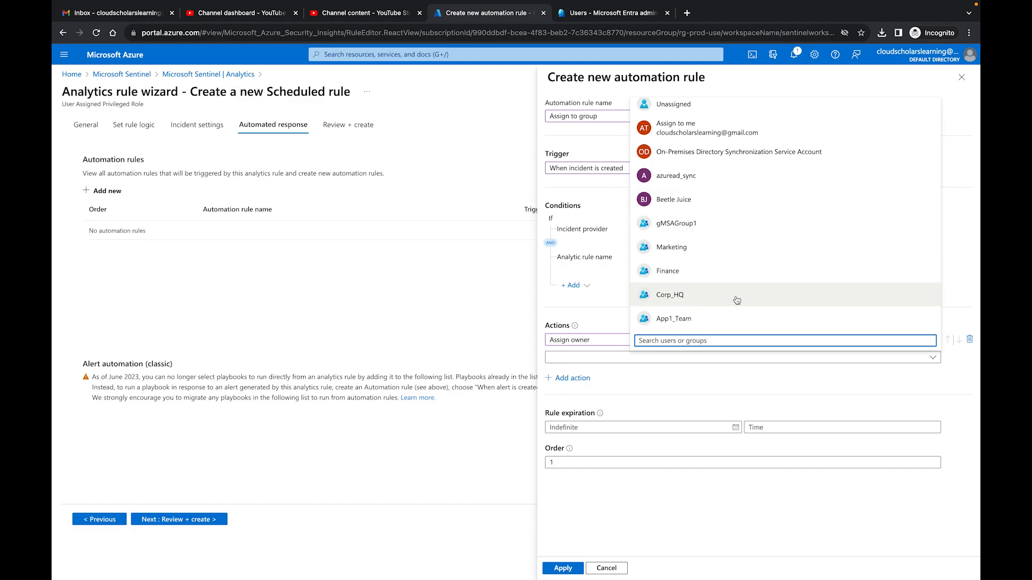
left_click(709, 325)
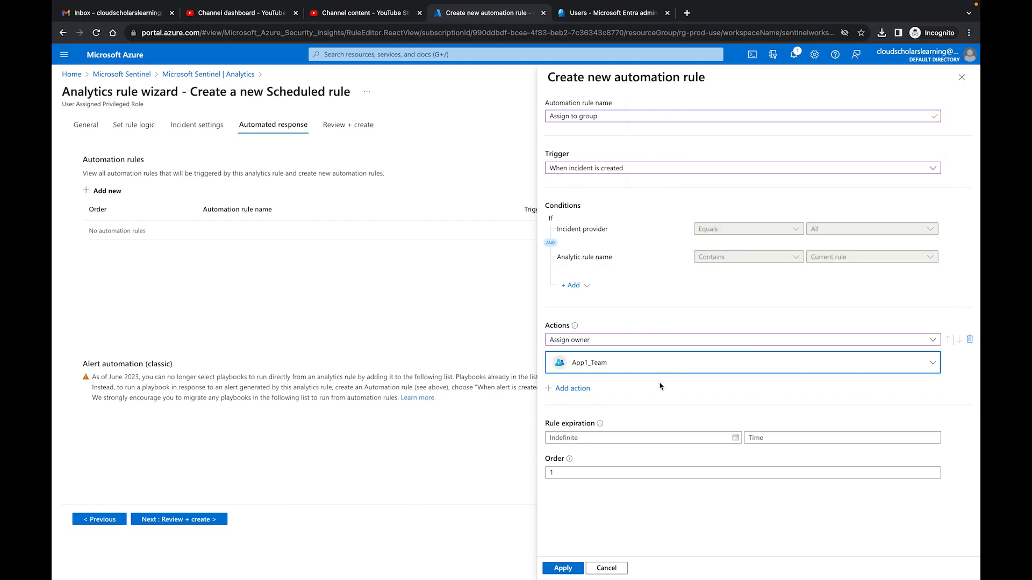
left_click(590, 393)
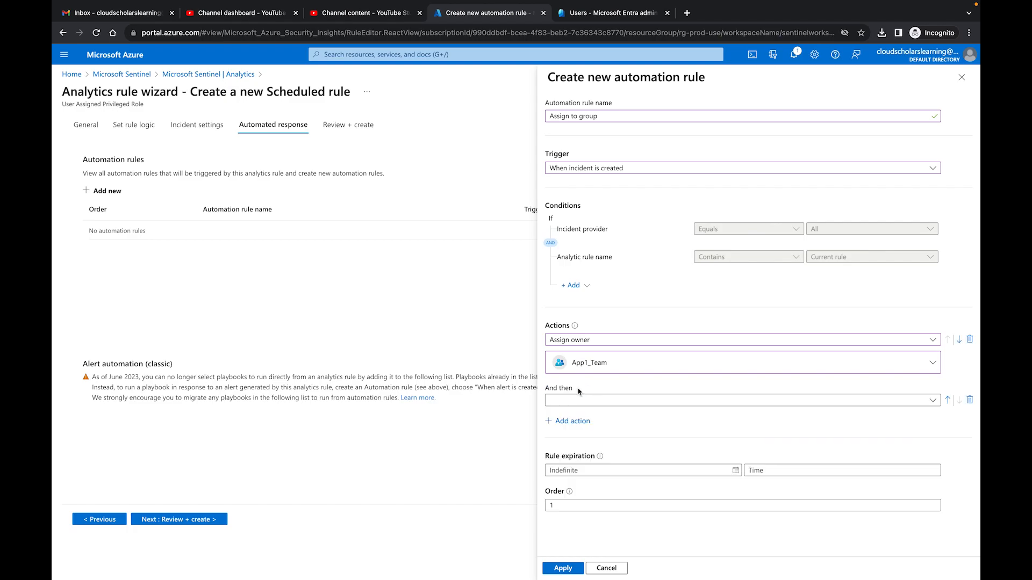
left_click(596, 400)
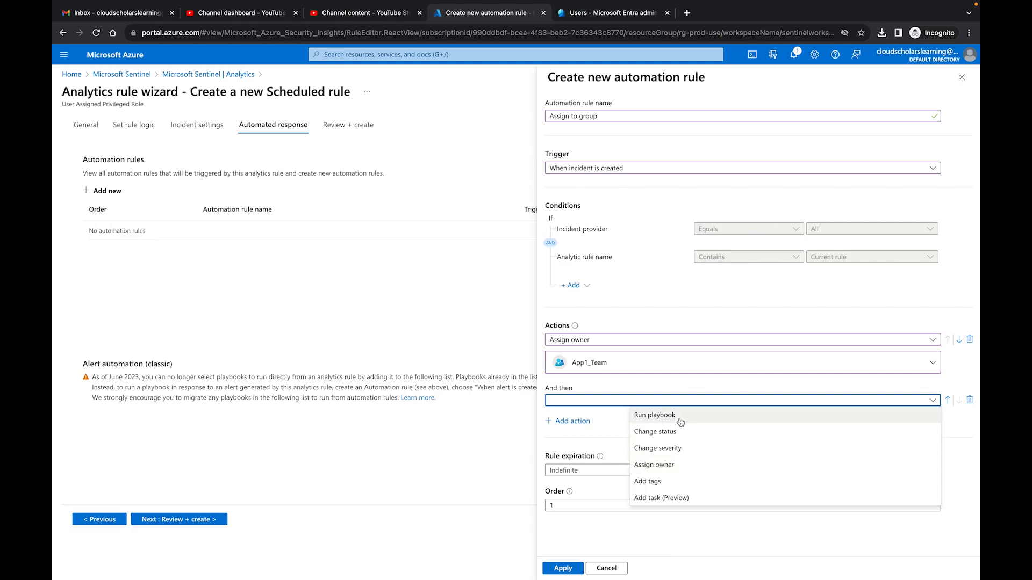
left_click(963, 427)
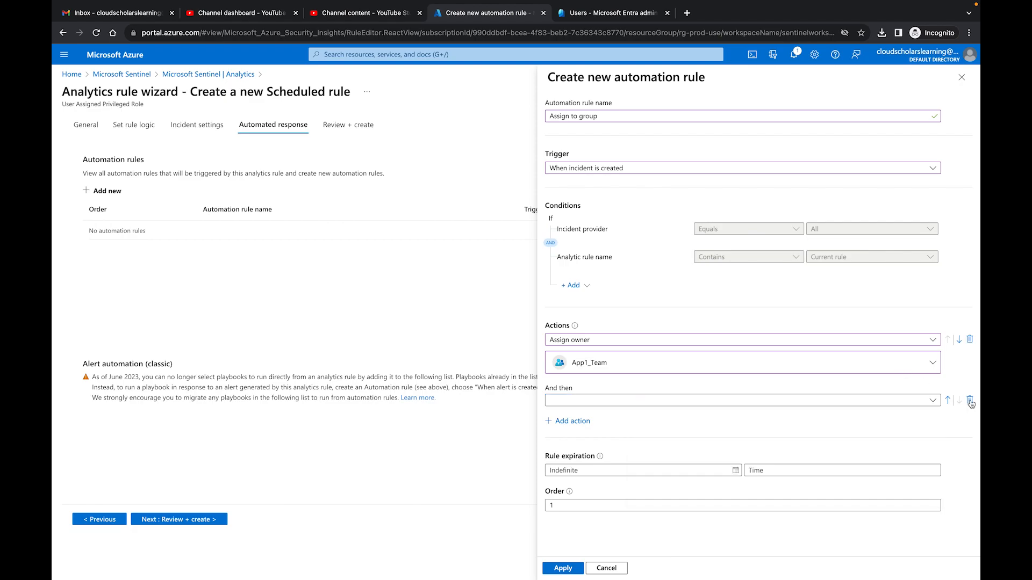
left_click(970, 400)
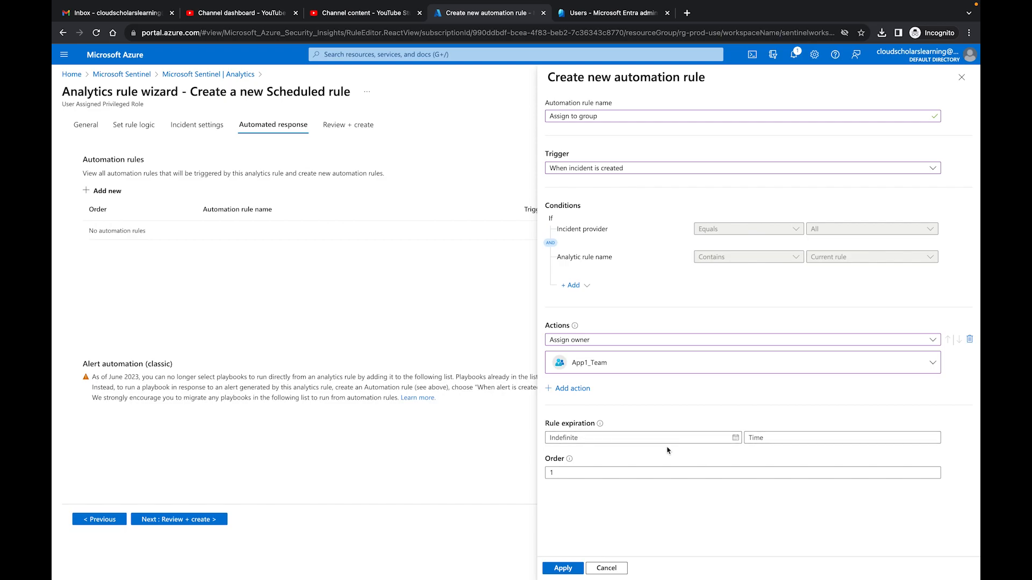
Apply the automation rule, and finish the wizard by saving the User Assigned Privileged Role analytics rule
left_click(560, 569)
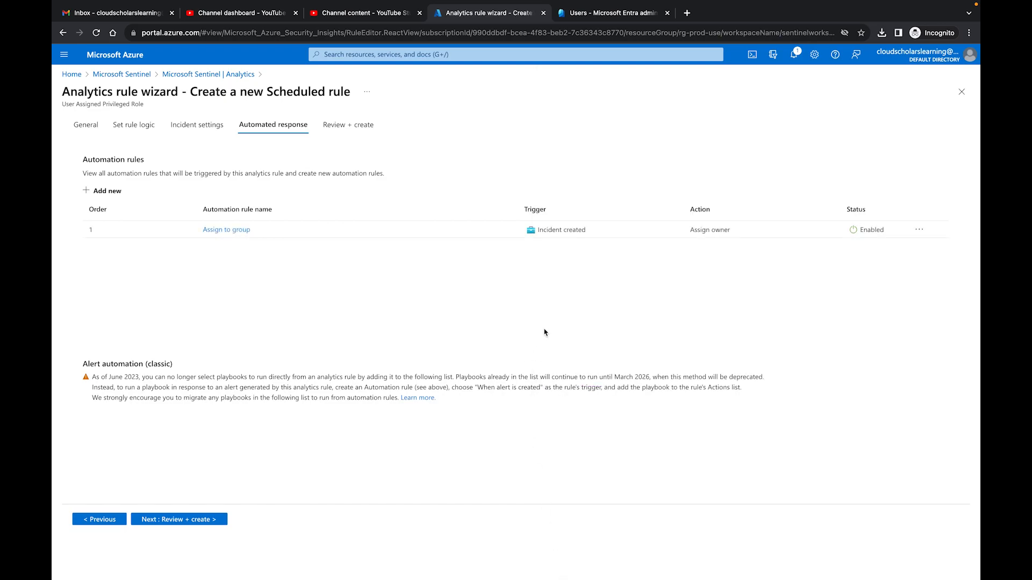
left_click(187, 517)
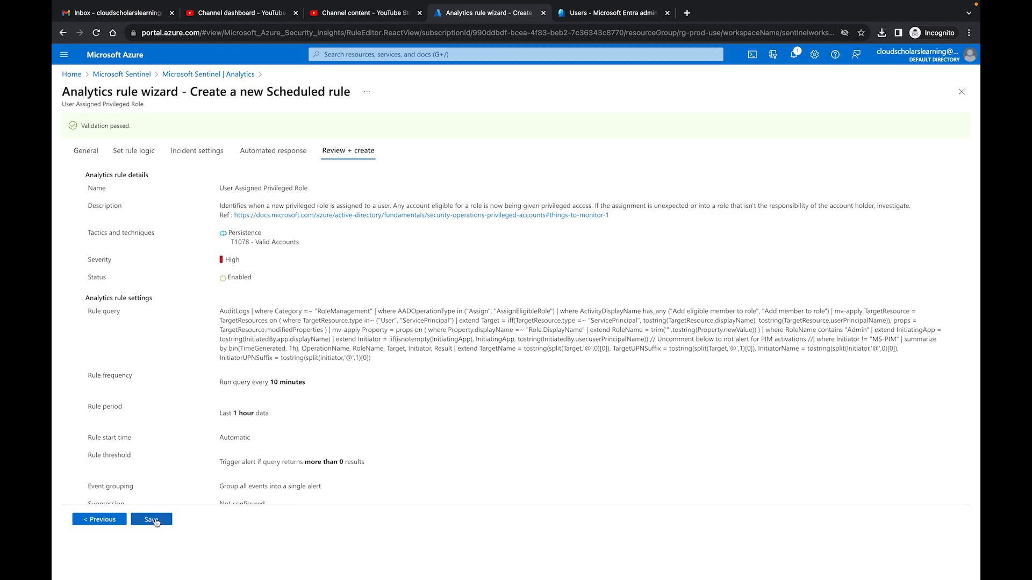
left_click(152, 519)
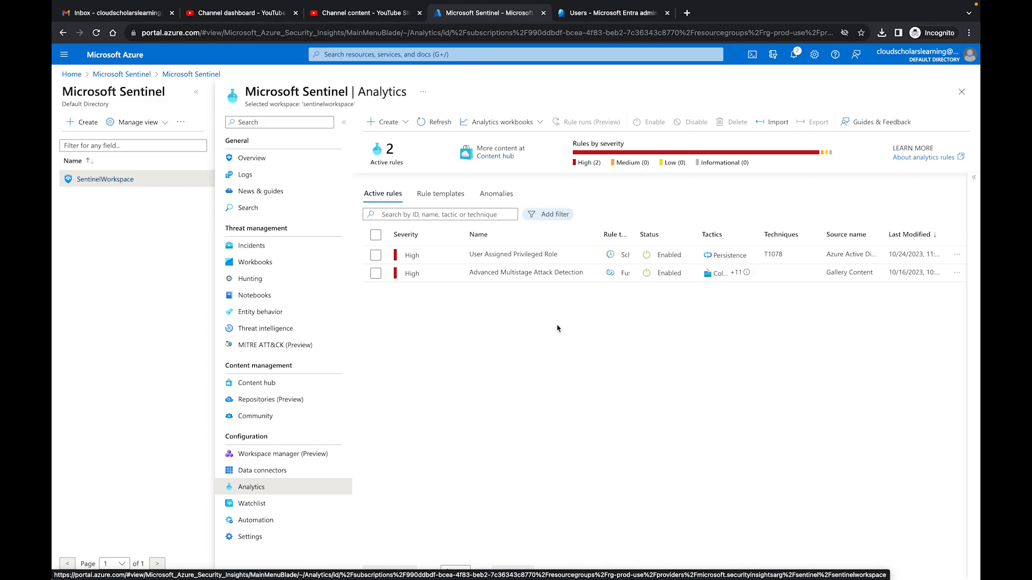
Check the workspace's incidents, and review the details of the User Assigned Privileged Role rule among the active analytics rules
left_click(257, 245)
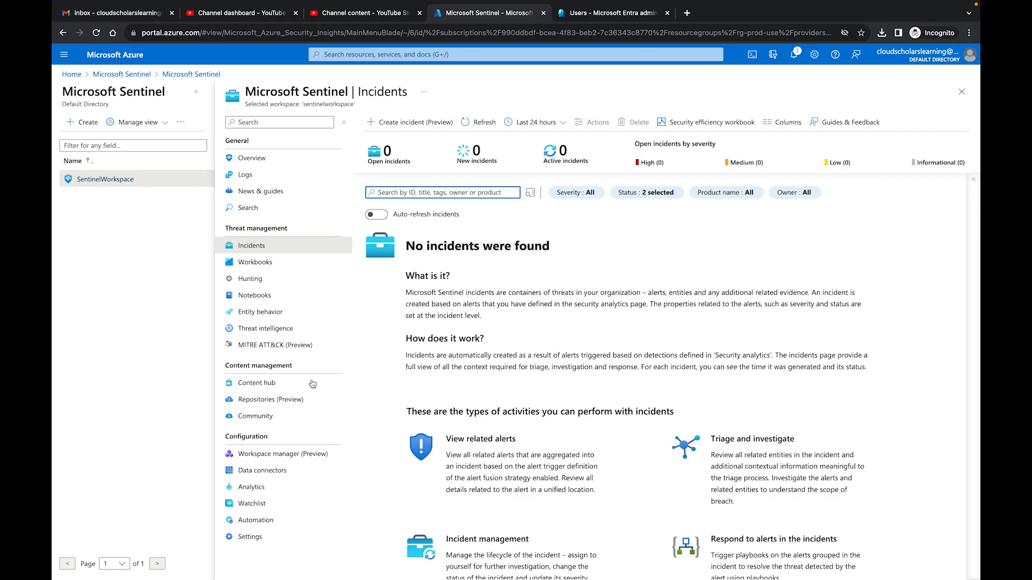
left_click(252, 487)
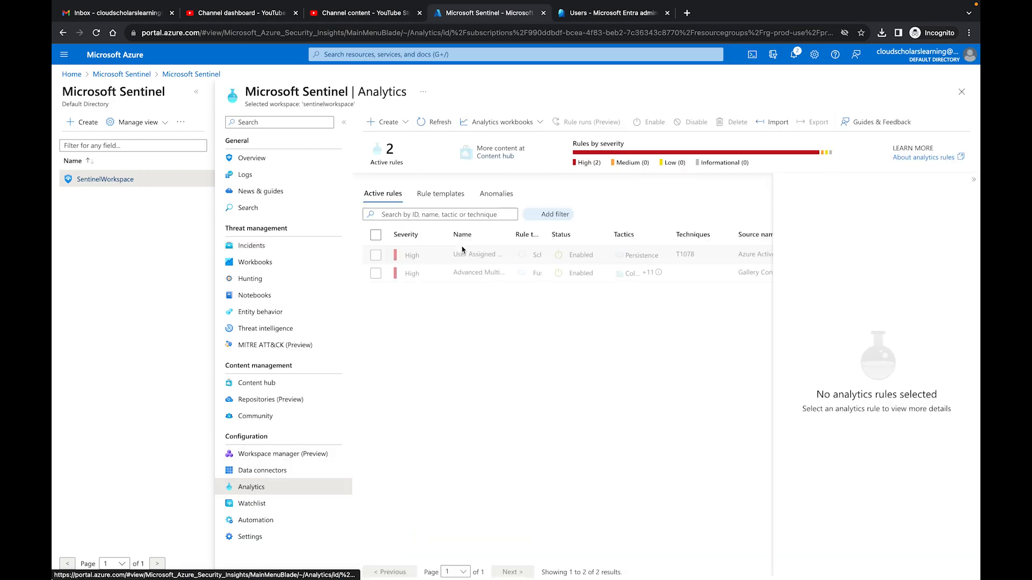
left_click(435, 257)
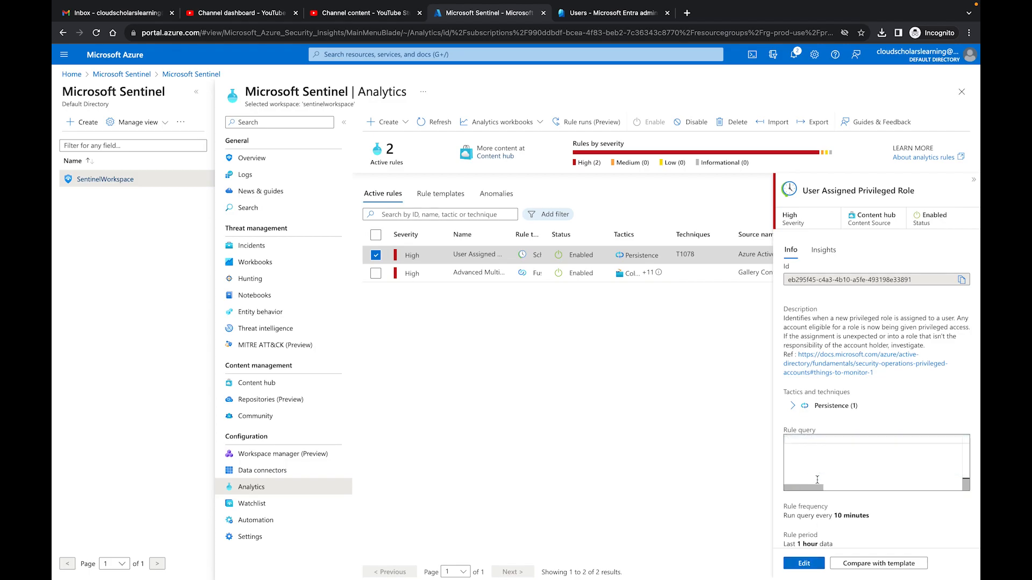
scroll(839, 521, "down", 3)
scroll(849, 532, "down", 3)
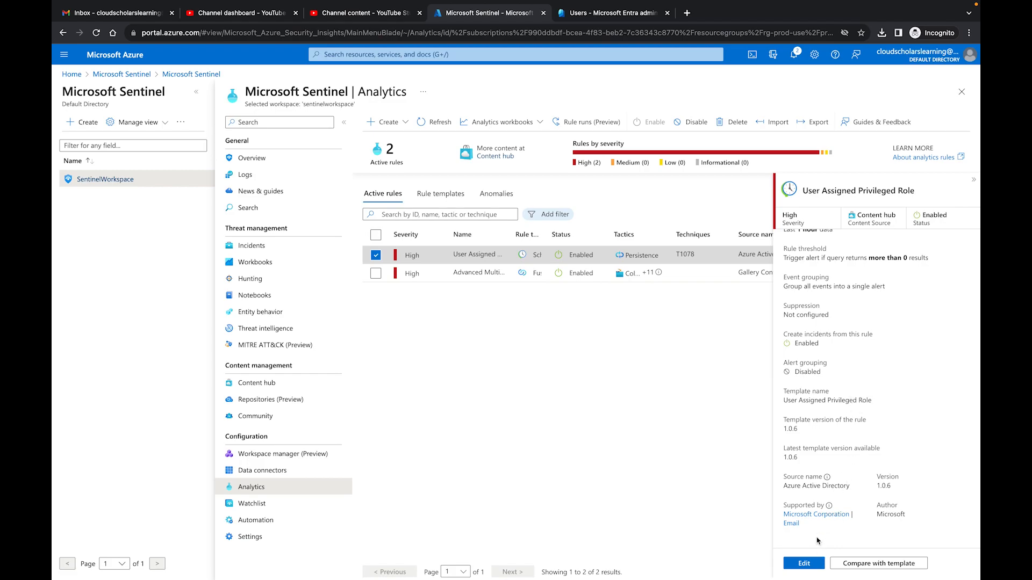
Open the User Assigned Privileged Role rule for editing, and inspect its incident settings and the "Assign to group" automation rule
left_click(804, 563)
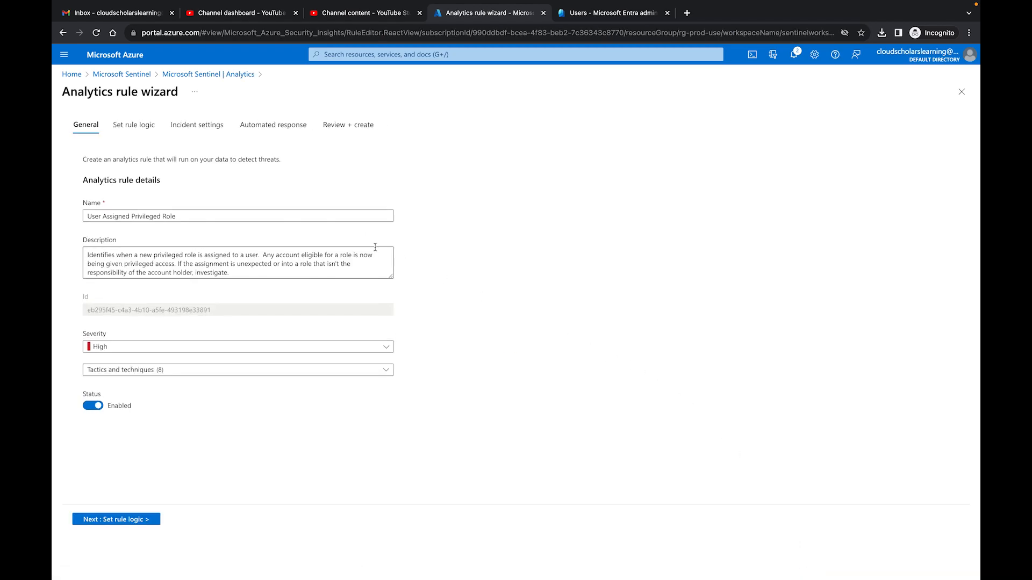
left_click(196, 126)
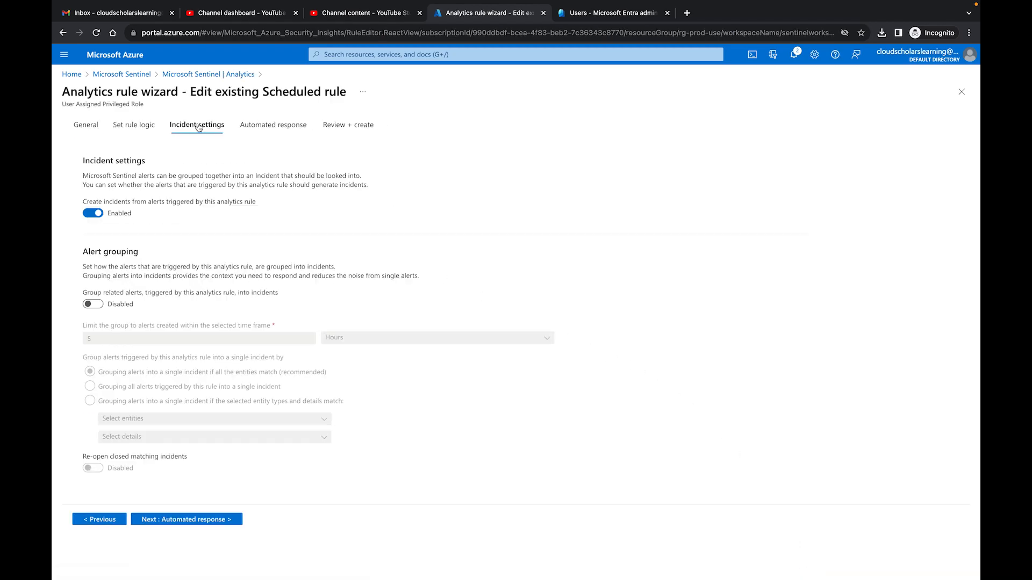
left_click(268, 130)
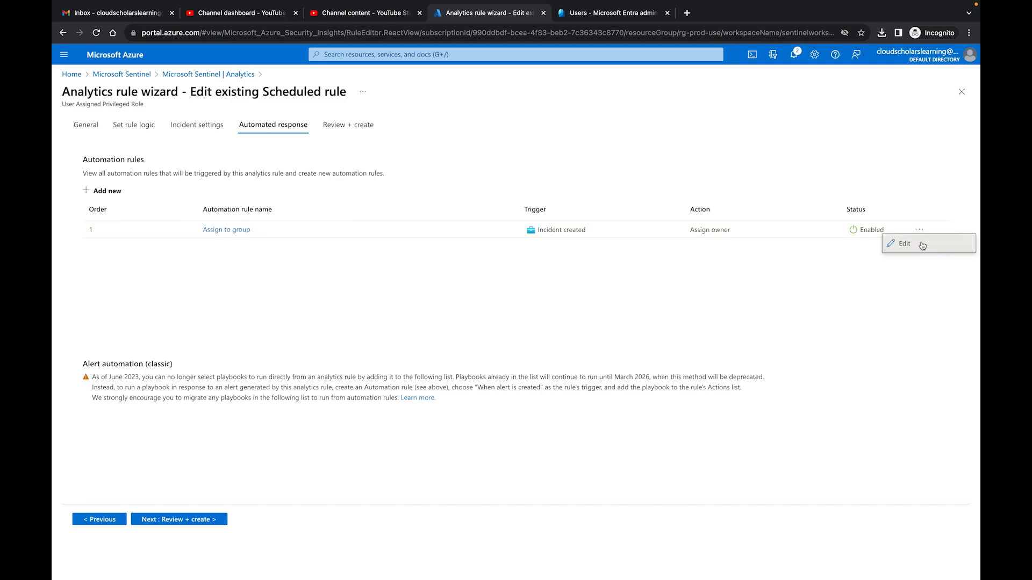
left_click(921, 245)
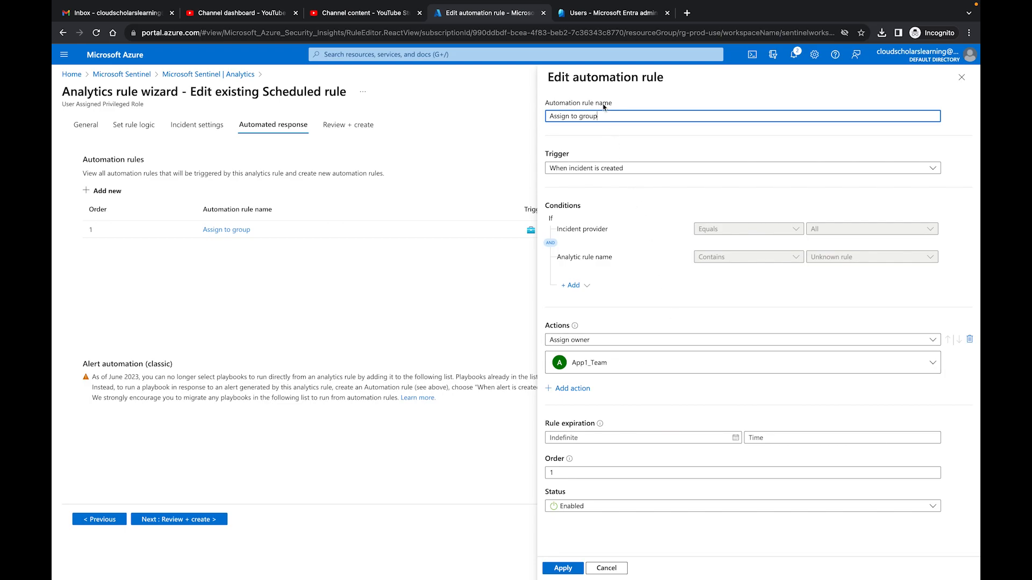
Switch to the Microsoft Entra admin center and open TestUser1's assigned roles, checking the eligible and active assignments
left_click(599, 16)
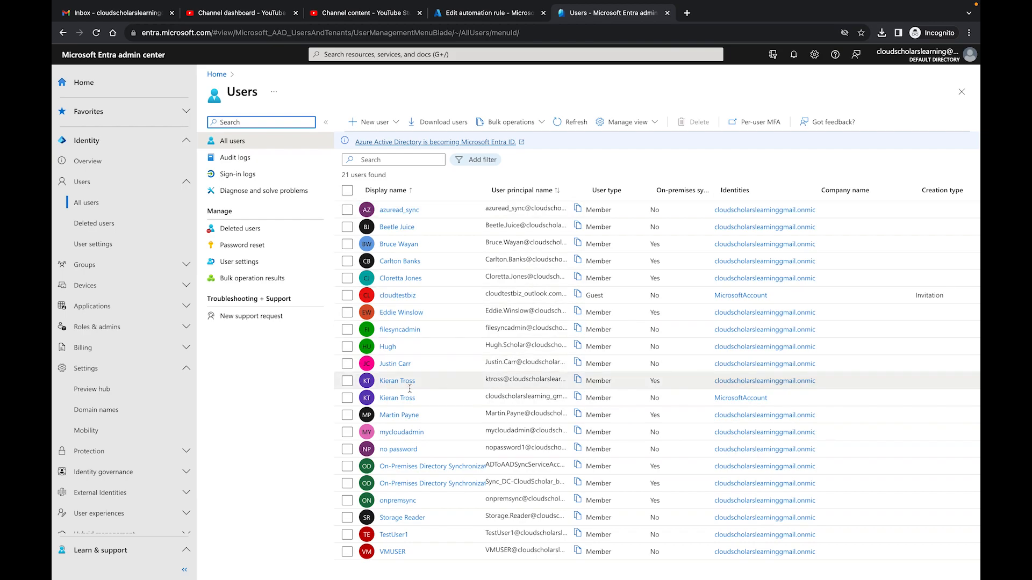
left_click(347, 534)
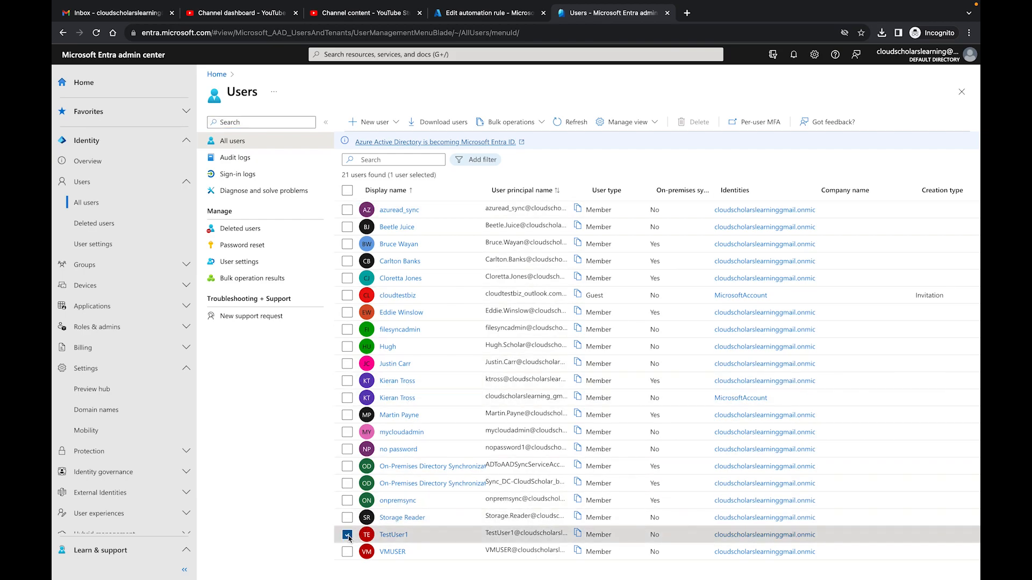
left_click(394, 536)
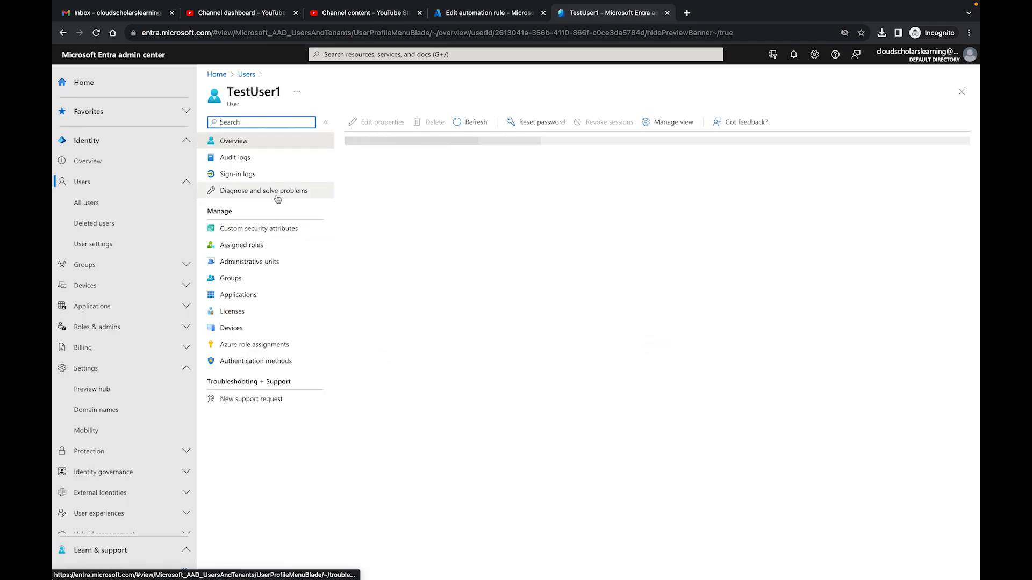
left_click(242, 247)
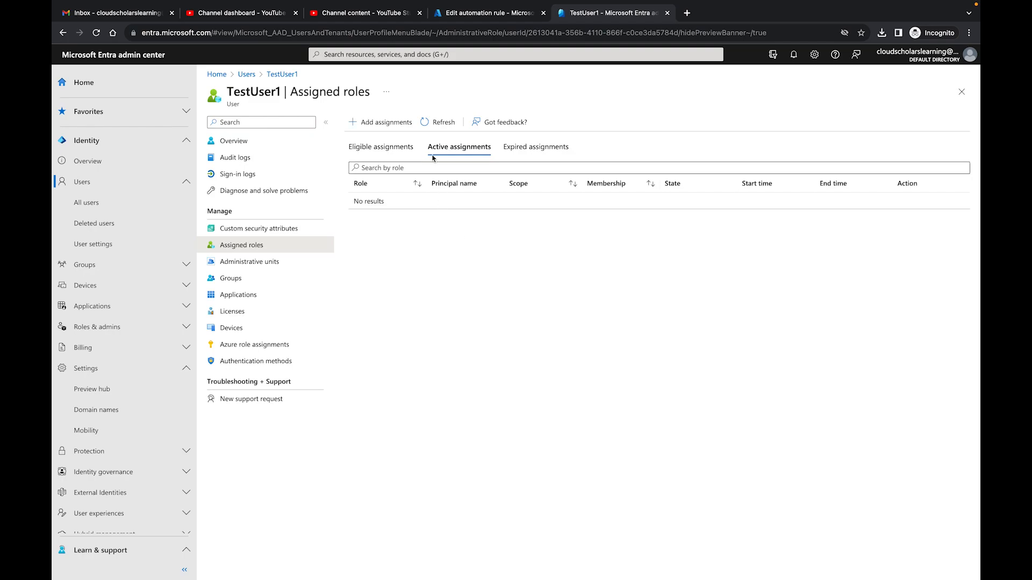
left_click(383, 150)
left_click(454, 151)
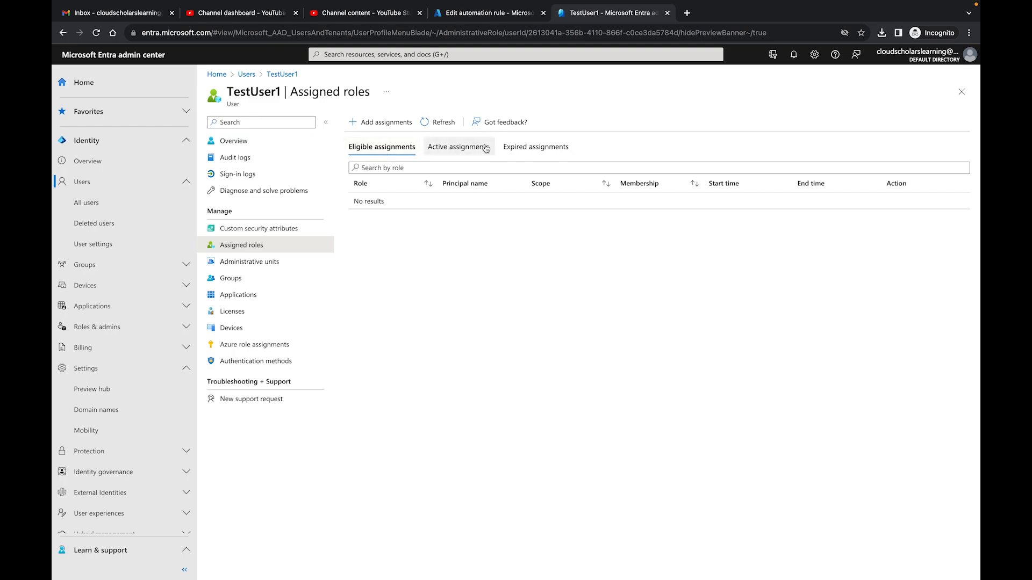
Start a new role assignment for TestUser1 with the Global Administrator role
left_click(386, 125)
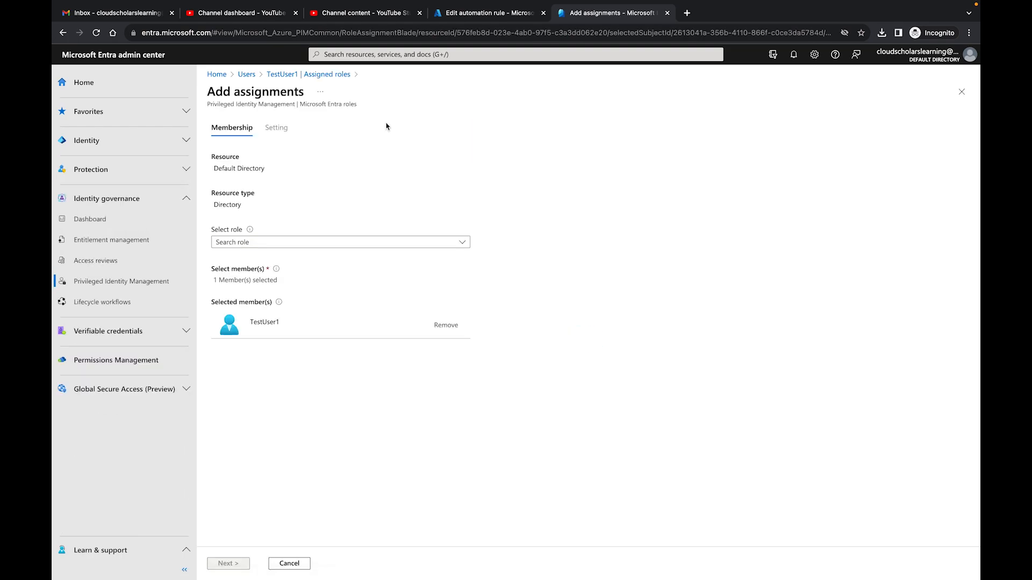
left_click(293, 243)
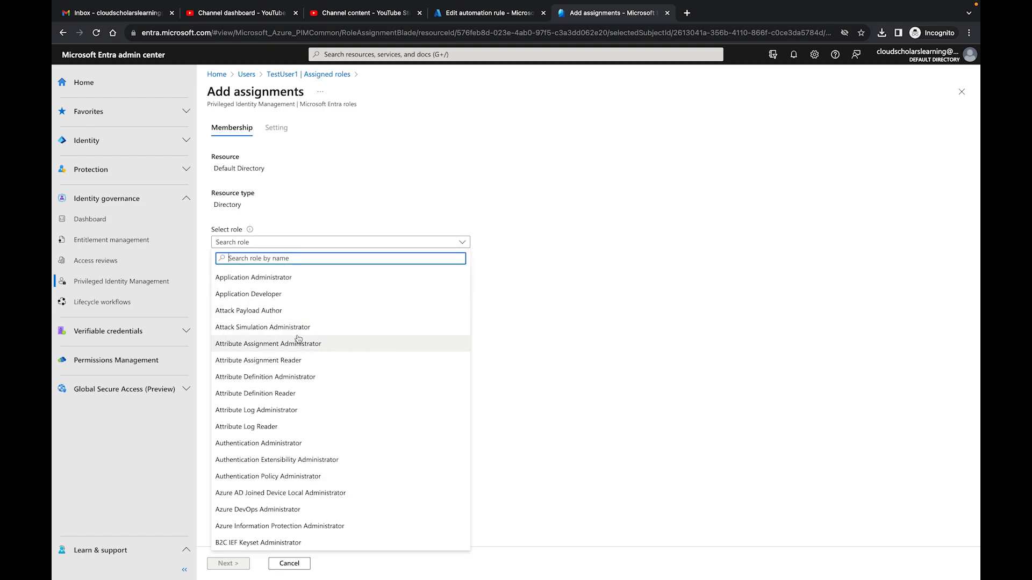
type("Could")
key("BackSpace")
key("BackSpace")
key("BackSpace")
key("BackSpace")
key("BackSpace")
type("Glog")
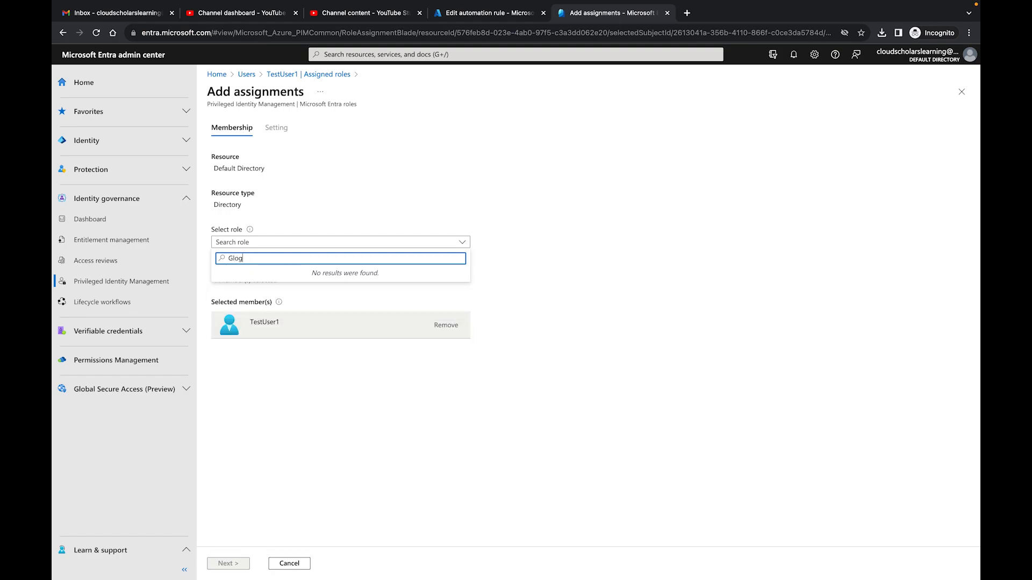
key("BackSpace")
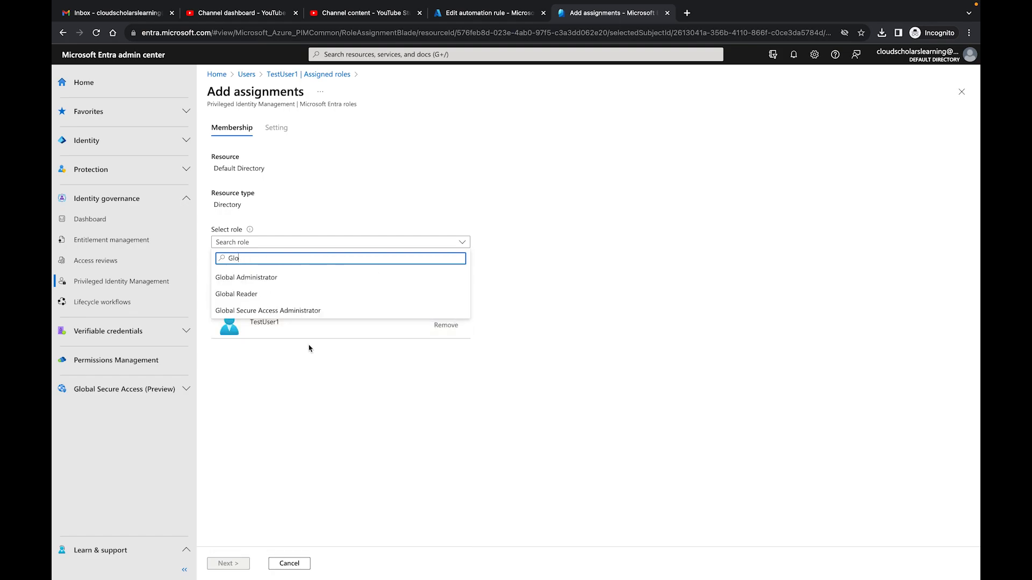
left_click(270, 281)
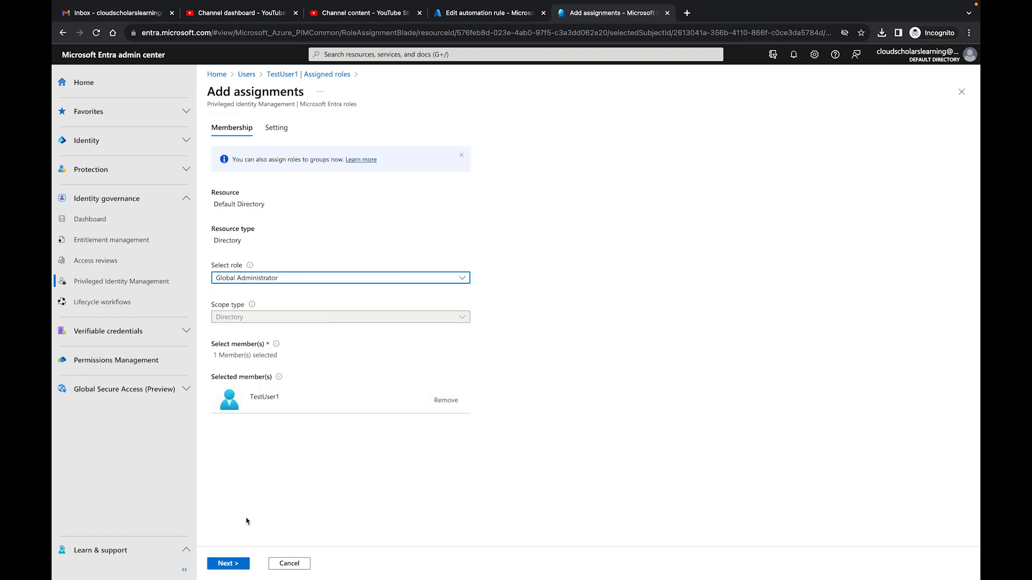
Make the assignment type Active with the justification "Testing purposes", and assign the role
left_click(225, 564)
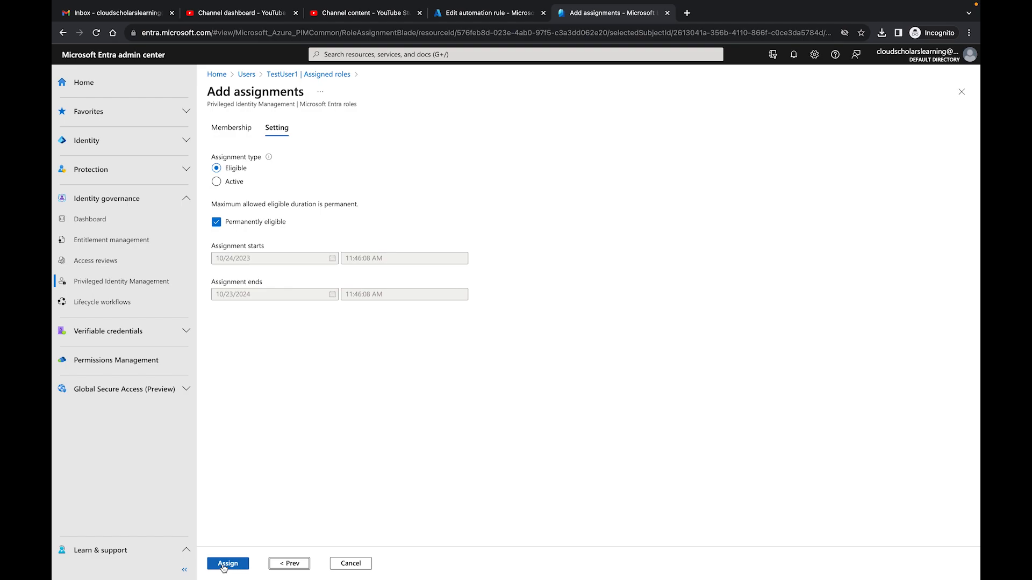
left_click(235, 185)
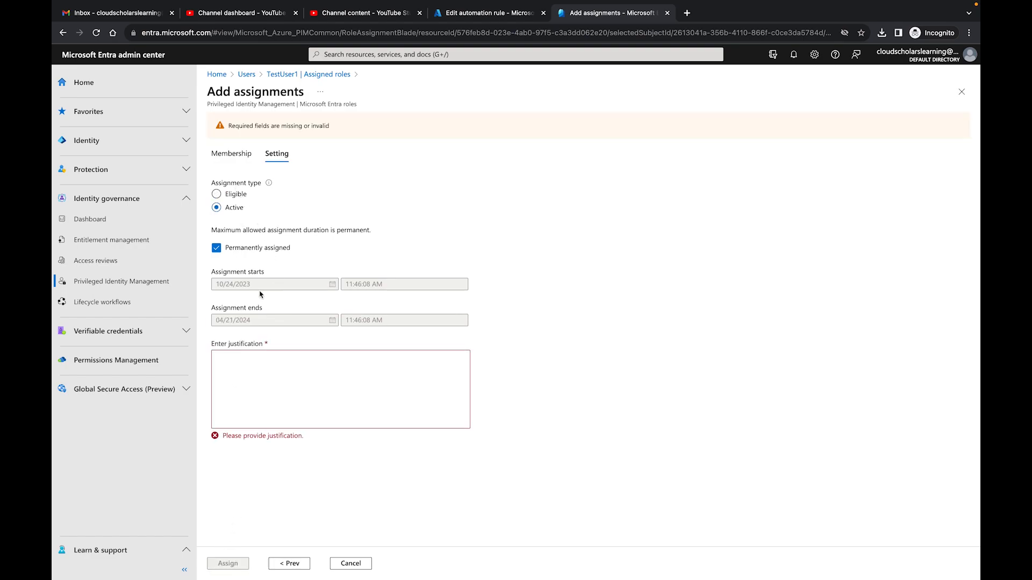
left_click(279, 374)
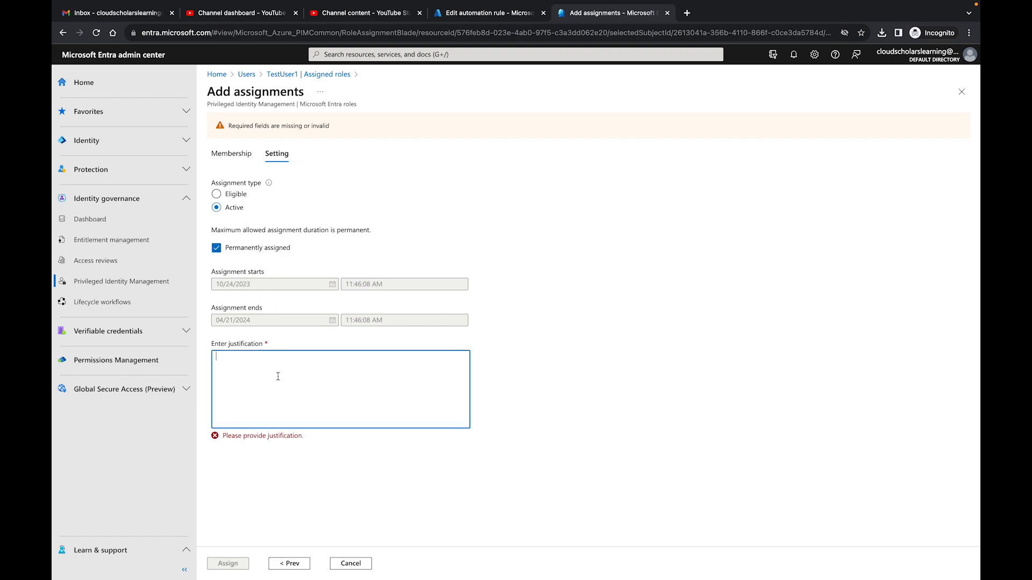
type("Testing purposes")
left_click(225, 562)
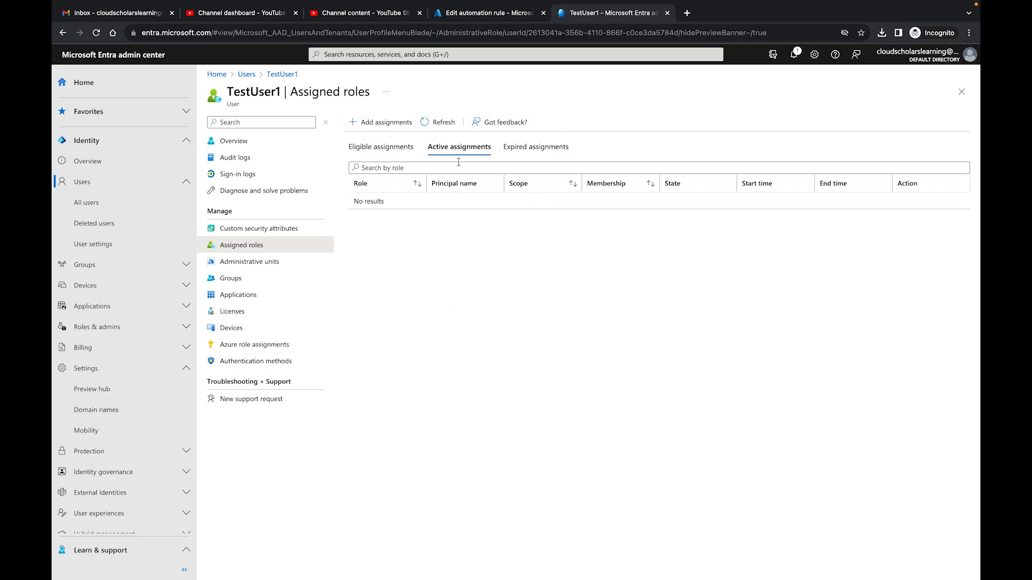
Switch back to Microsoft Sentinel, leave the automation rule editor, and open the incidents of SentinelWorkspace
left_click(499, 20)
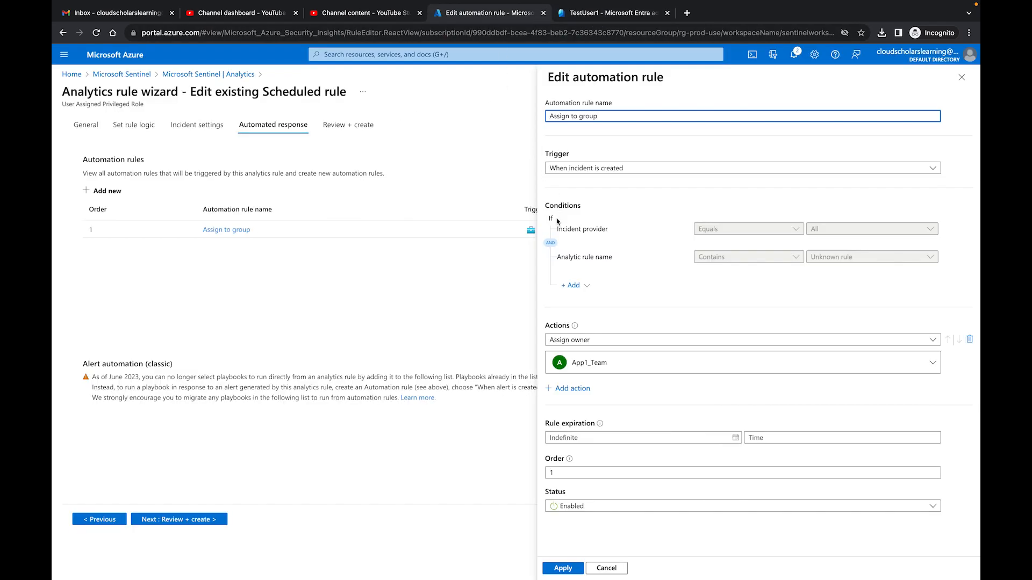
left_click(962, 76)
left_click(146, 76)
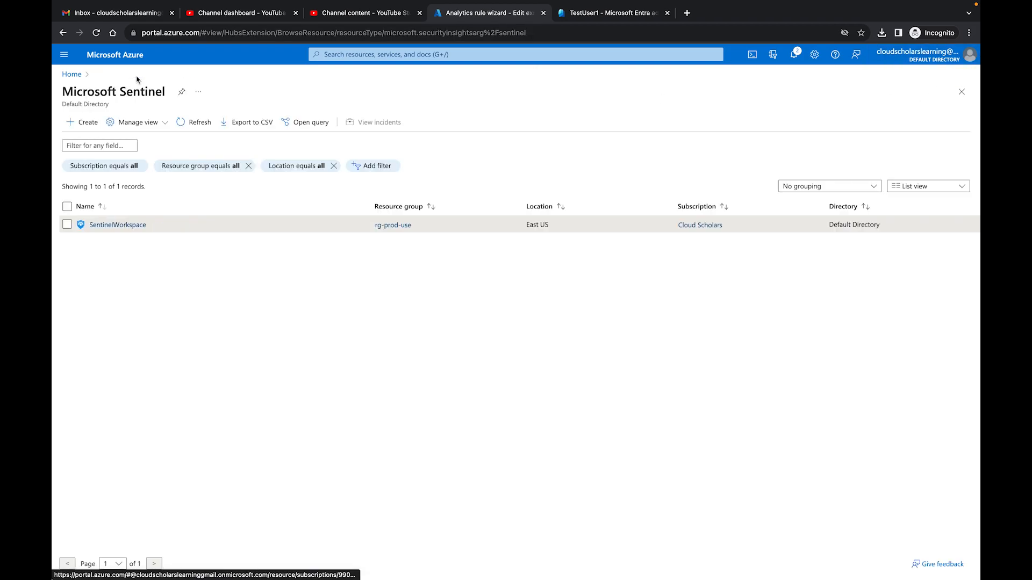
left_click(137, 205)
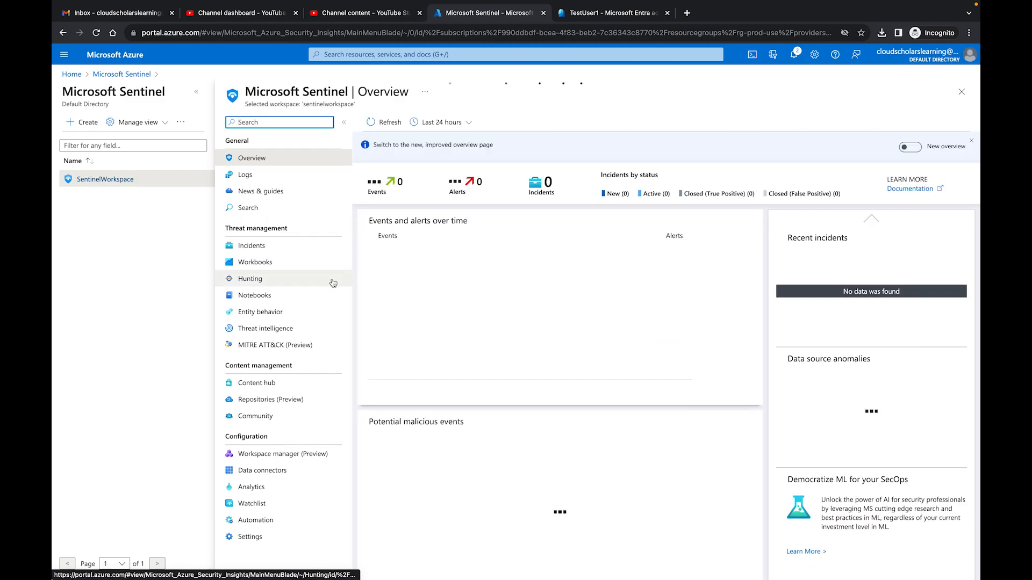
left_click(276, 248)
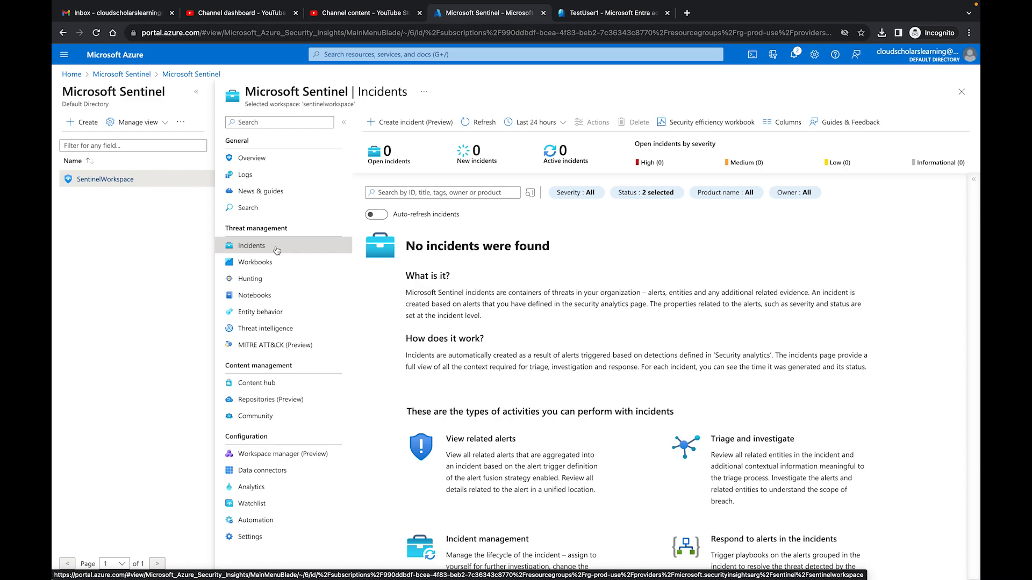
left_click(276, 250)
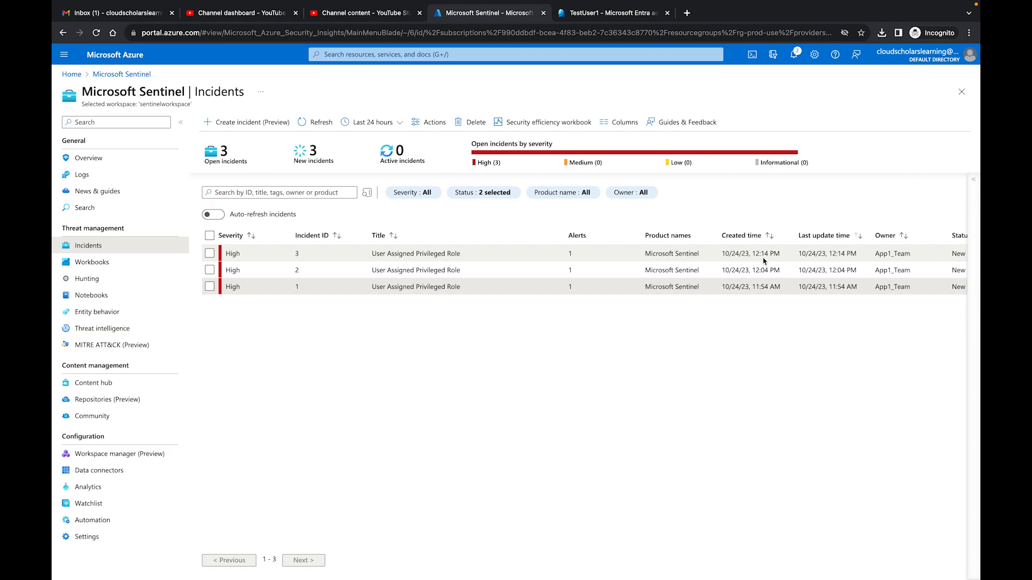
Refresh the incident list, and review the summary of the newest User Assigned Privileged Role incident
left_click(313, 122)
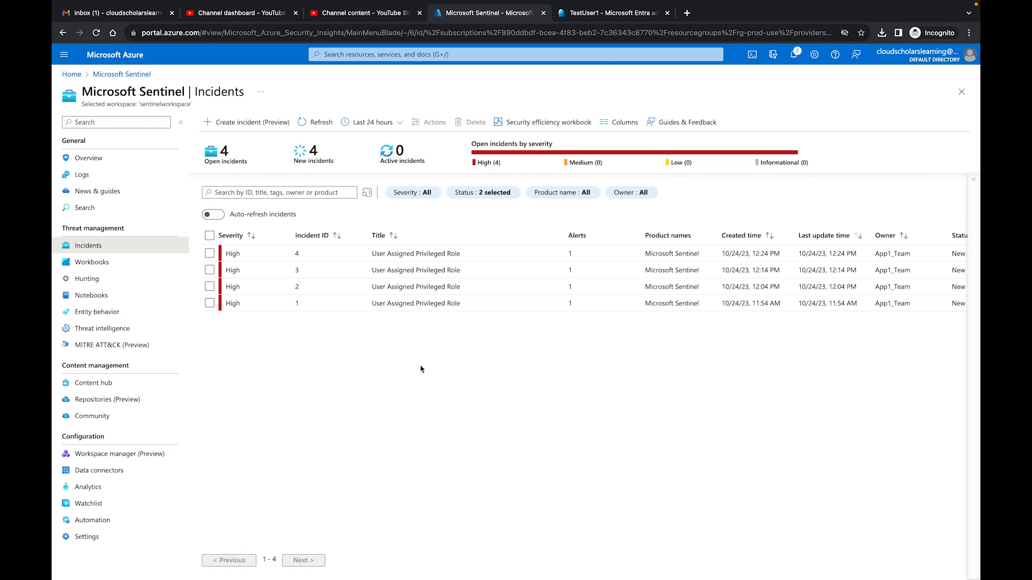
left_click(261, 257)
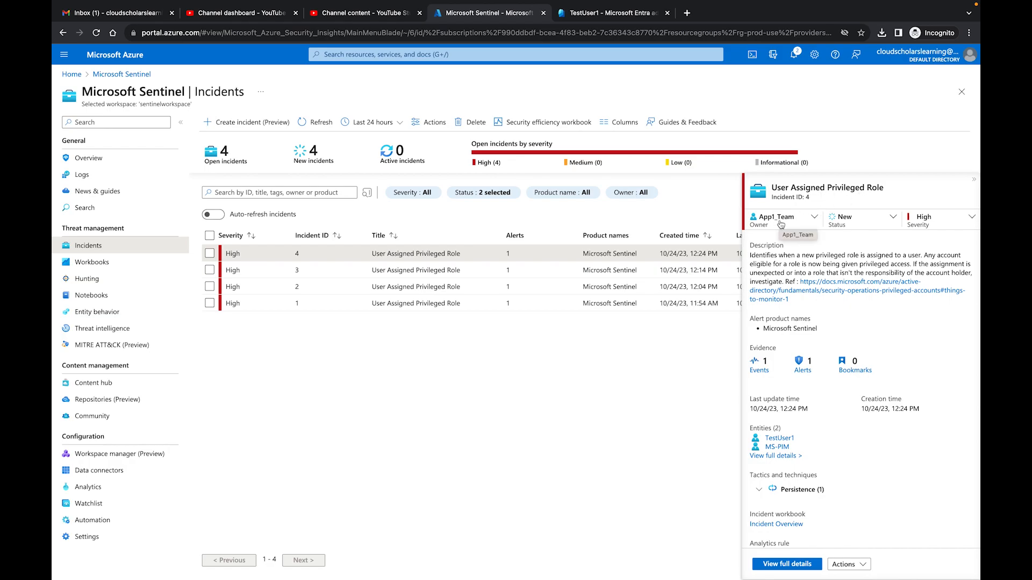
left_click(973, 180)
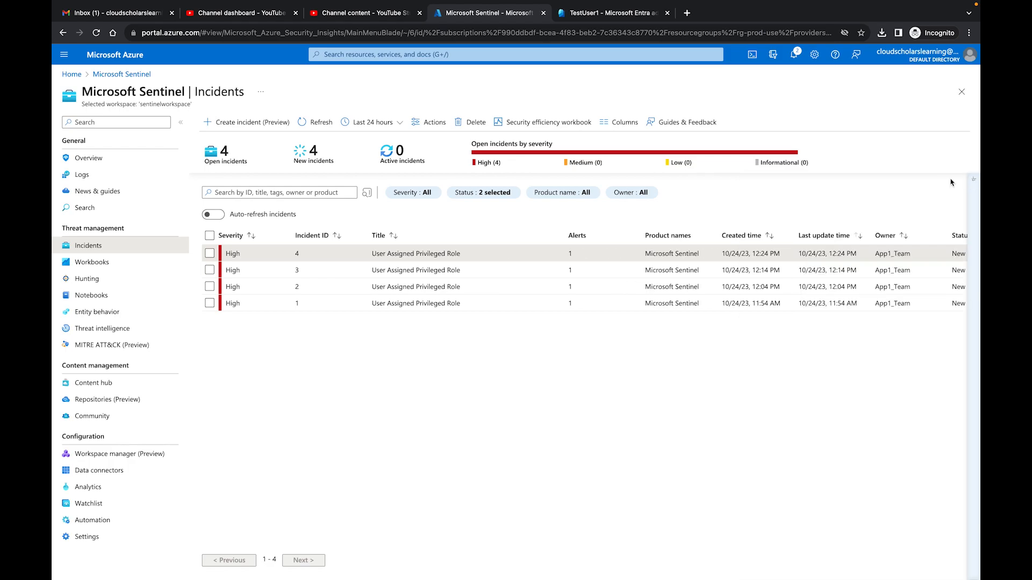
Filter the incident list to those owned by the group gMSAGroup1
left_click(624, 196)
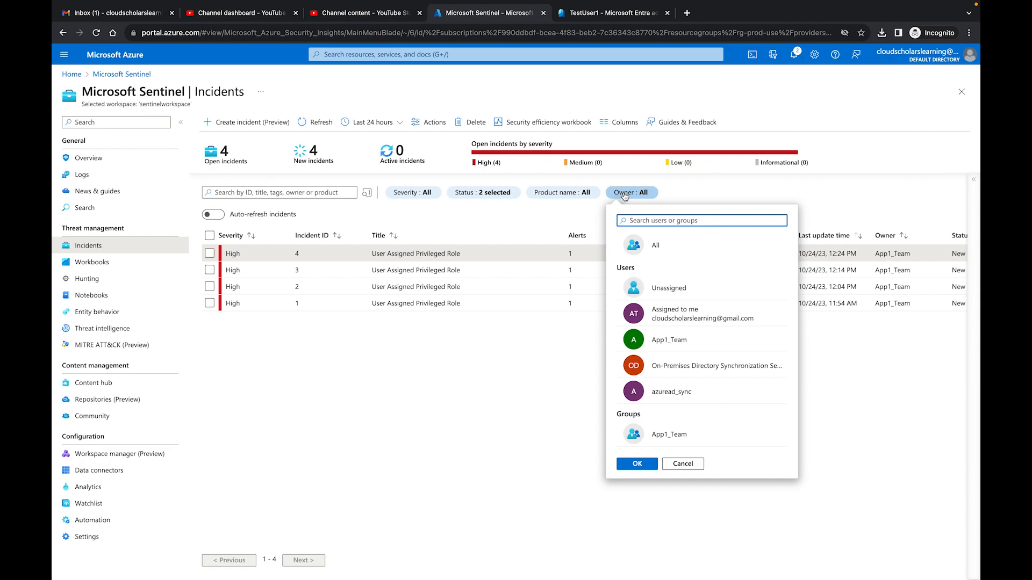
scroll(666, 343, "down", 2)
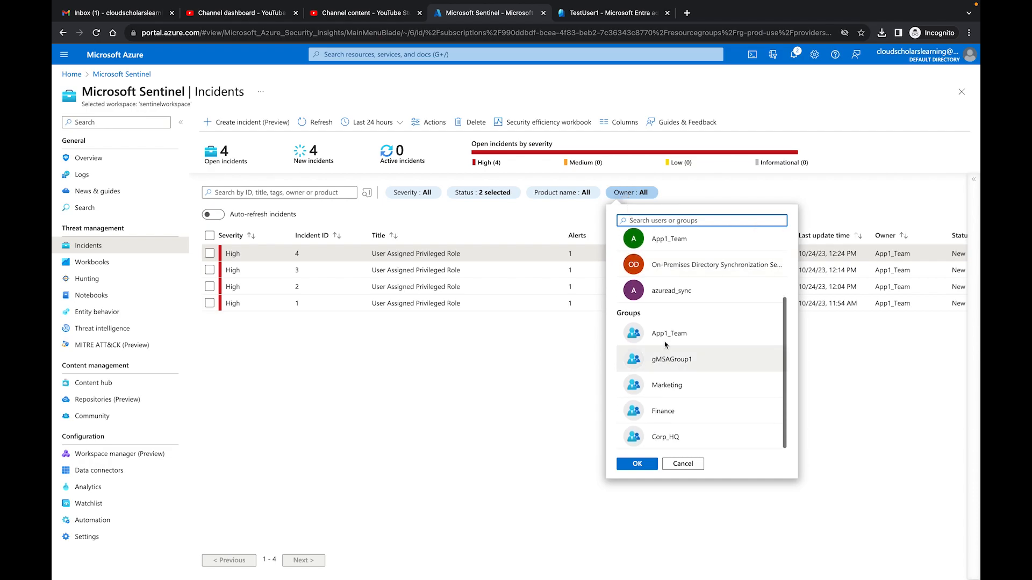
left_click(669, 362)
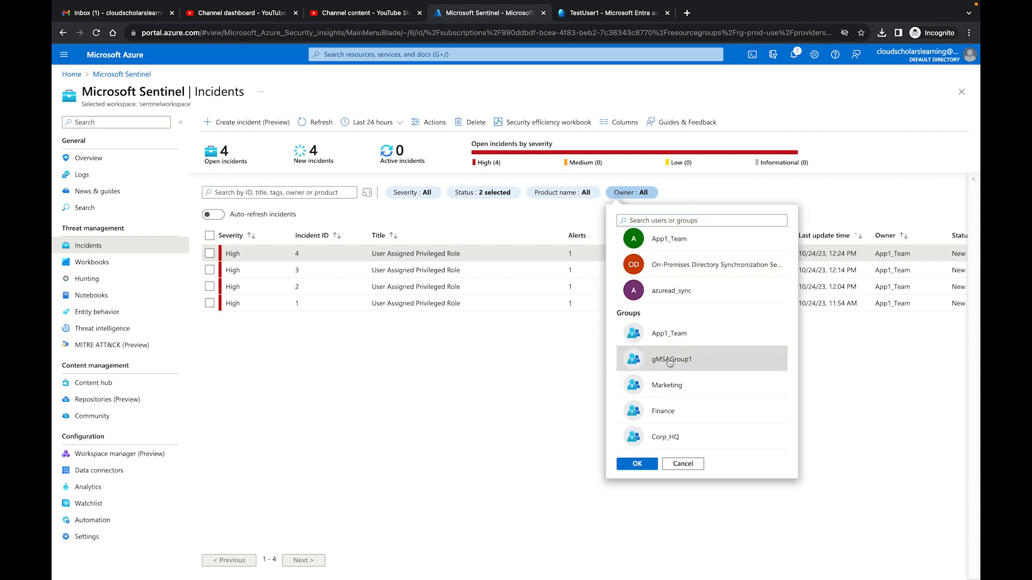
left_click(636, 465)
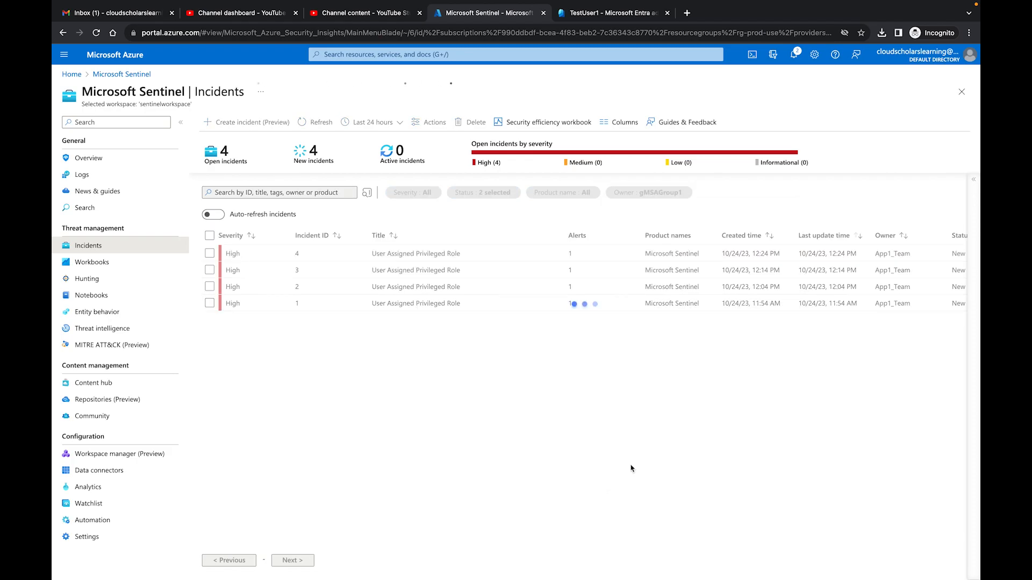
Change the incident list's owner filter to the App1_Team entry under Users
left_click(655, 194)
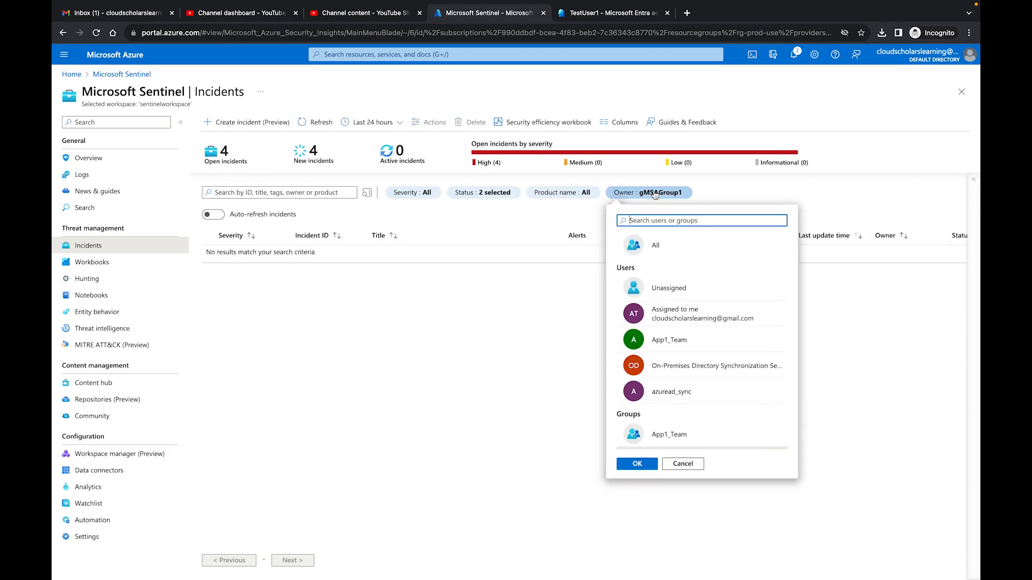
scroll(669, 349, "down", 1)
left_click(666, 321)
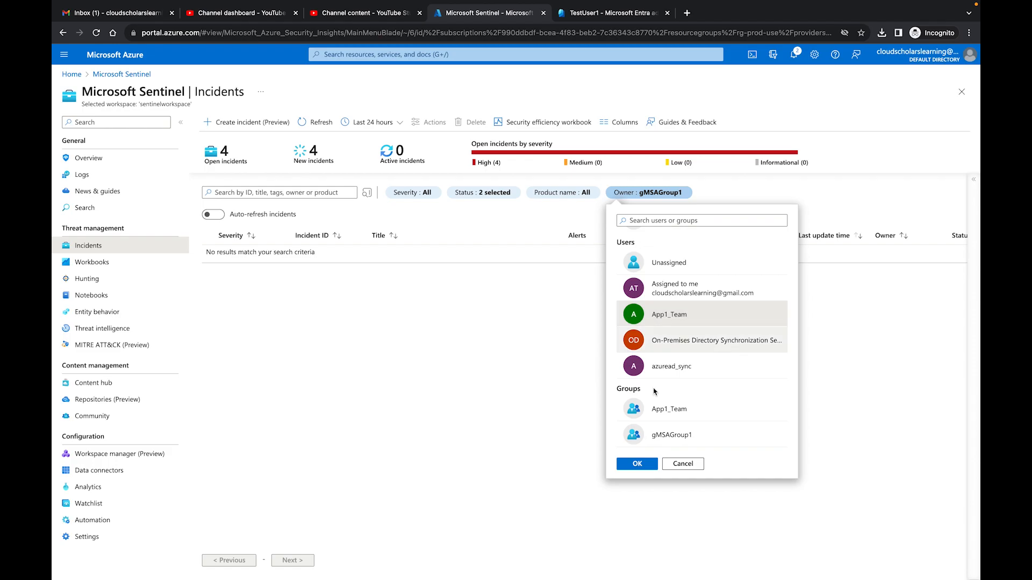
left_click(641, 464)
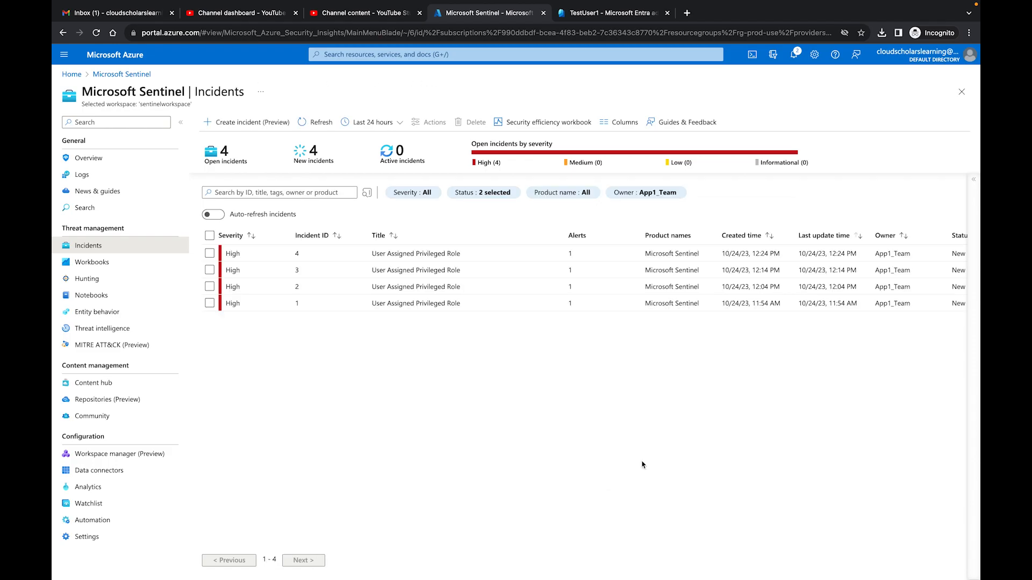
Reset the owner filter to All so incidents from every owner are listed
left_click(655, 194)
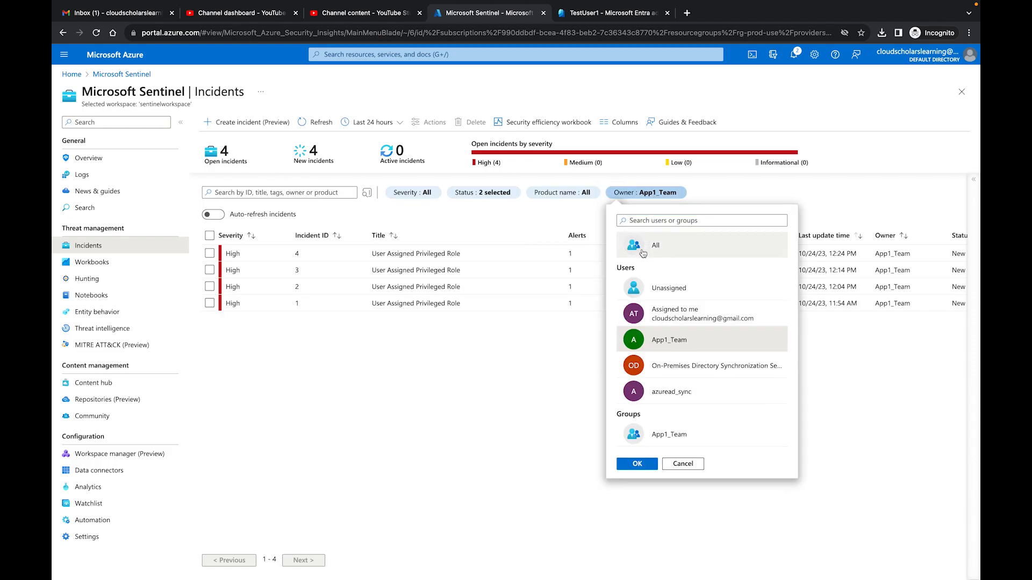
left_click(643, 250)
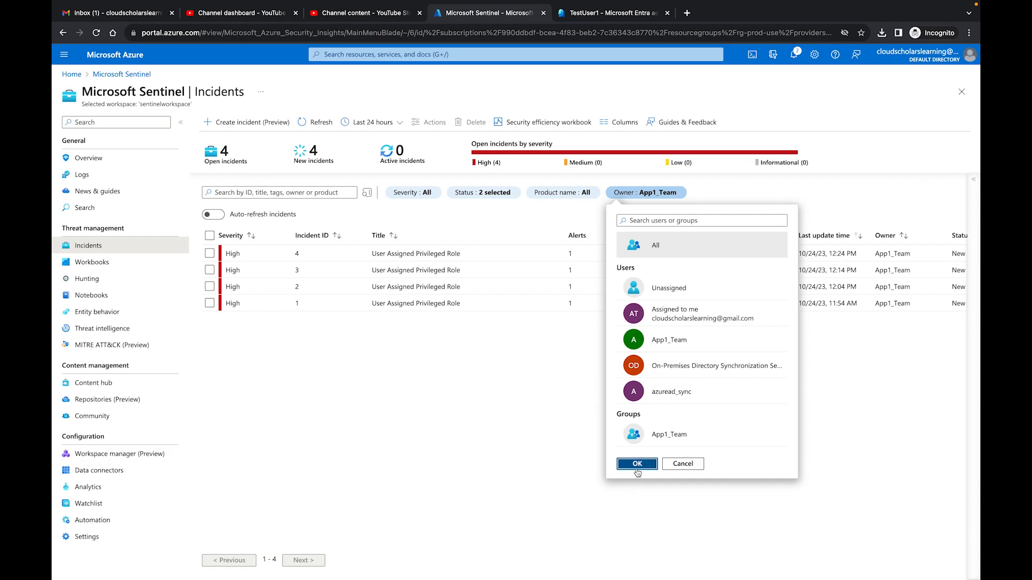
left_click(637, 465)
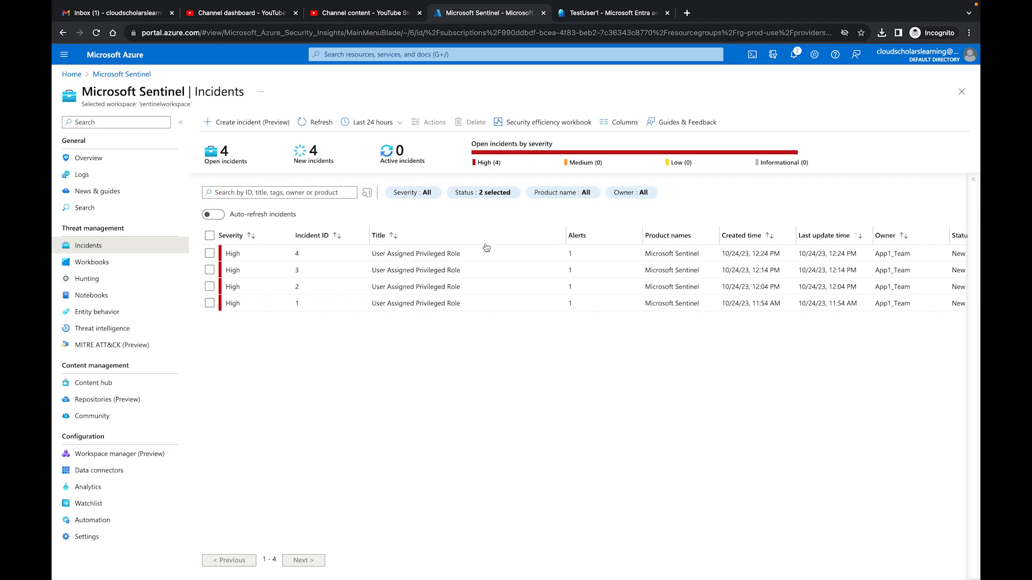
Open the full details page of the User Assigned Privileged Role incident with ID 4, and get past the feature introduction
left_click(470, 259)
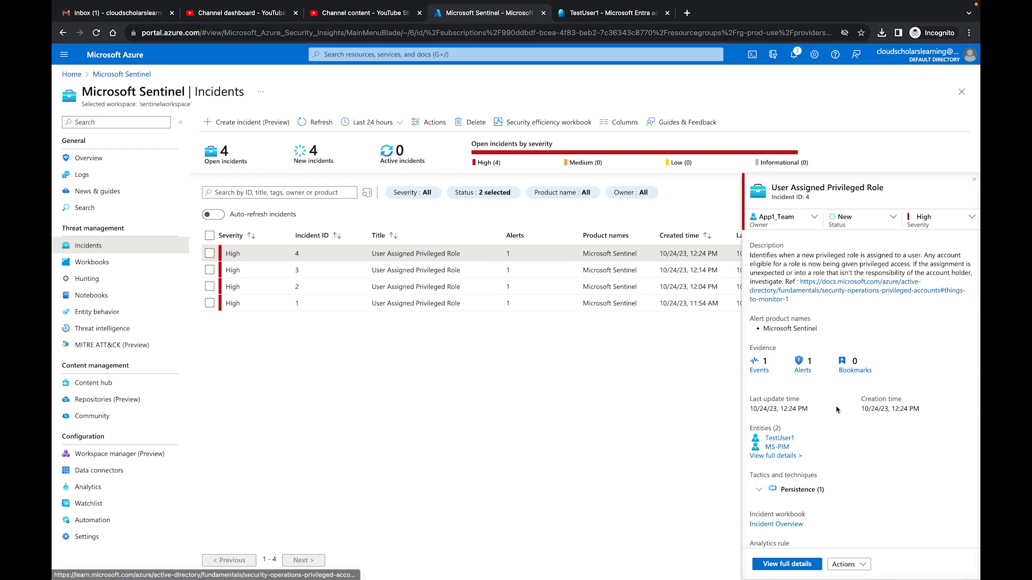
scroll(837, 410, "down", 3)
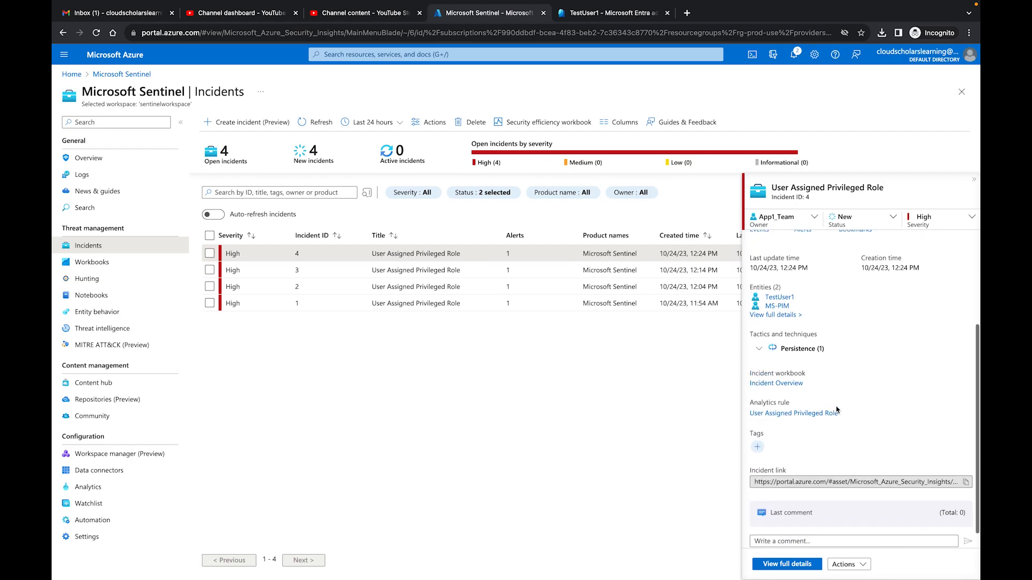
left_click(780, 568)
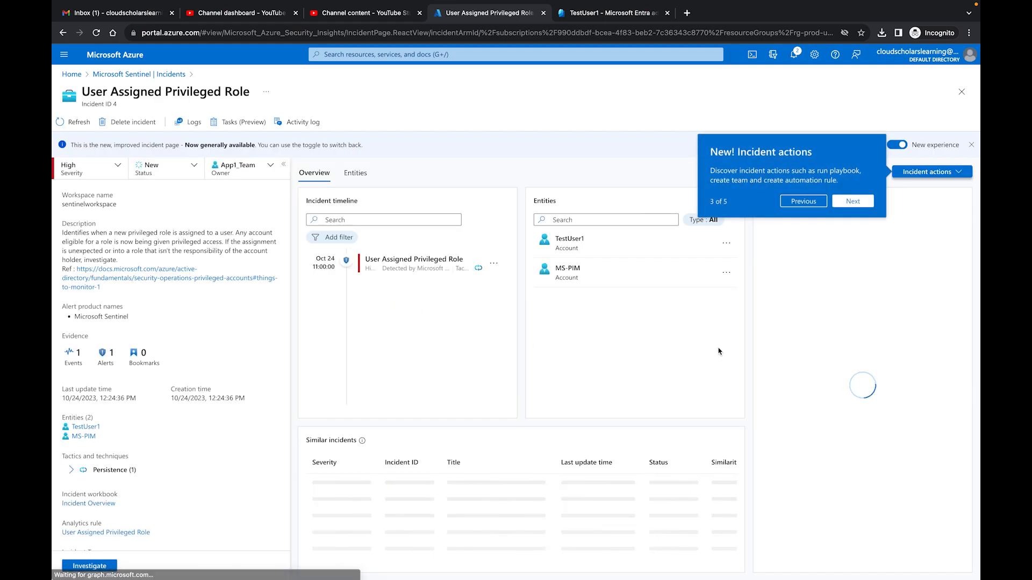
left_click(855, 201)
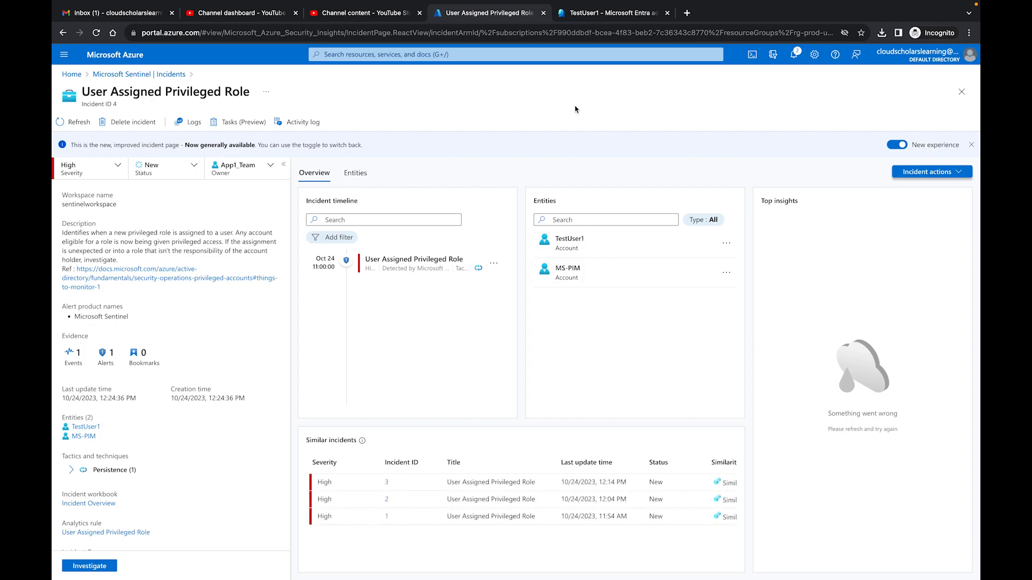
scroll(106, 231, "down", 1)
scroll(106, 231, "up", 1)
Inspect the severity levels offered for the incident, and cancel the severity selection
left_click(116, 168)
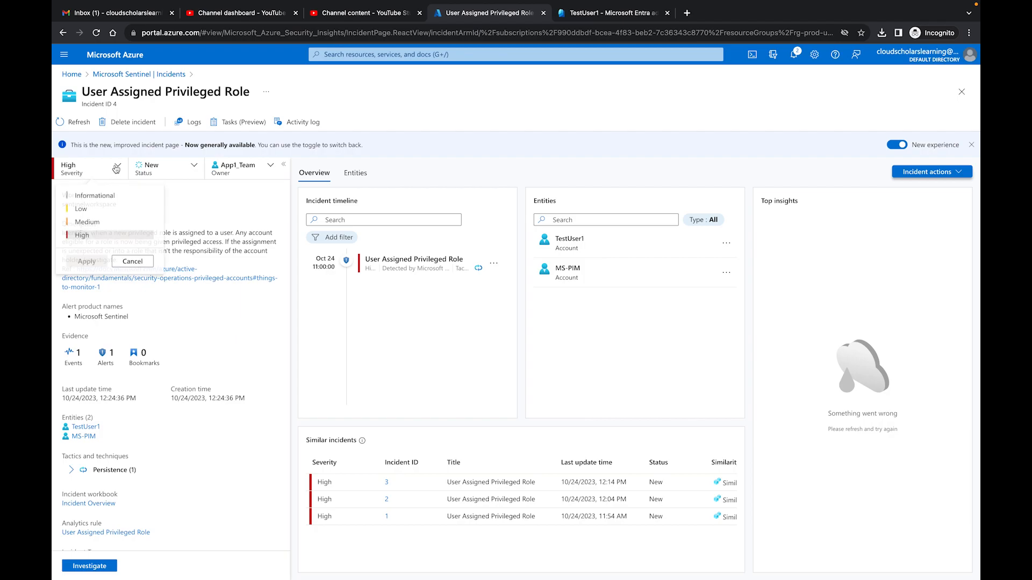
left_click(105, 223)
left_click(133, 262)
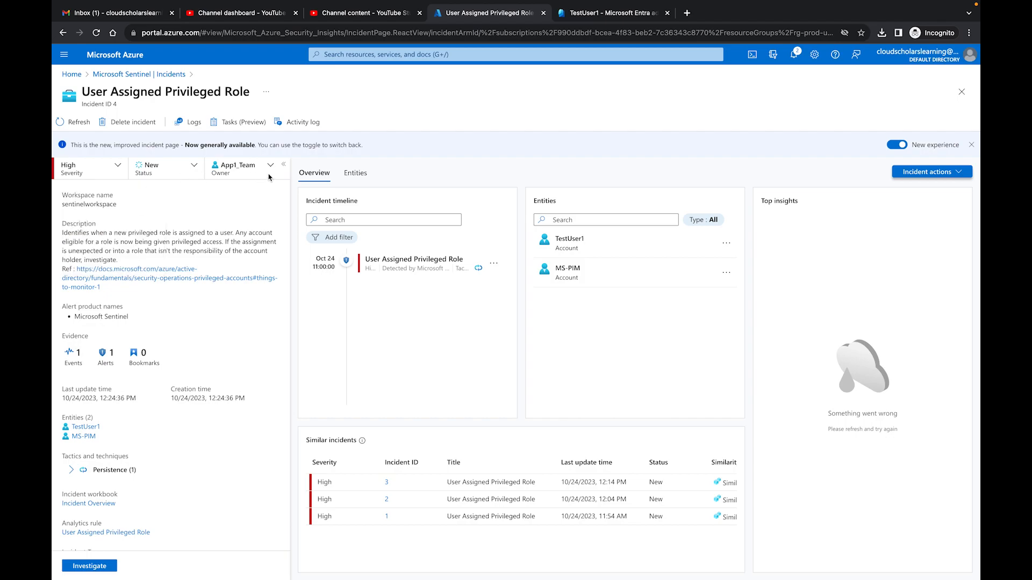
Read through the incident's details, and take a look at its logs before returning to the incident page
scroll(182, 278, "down", 3)
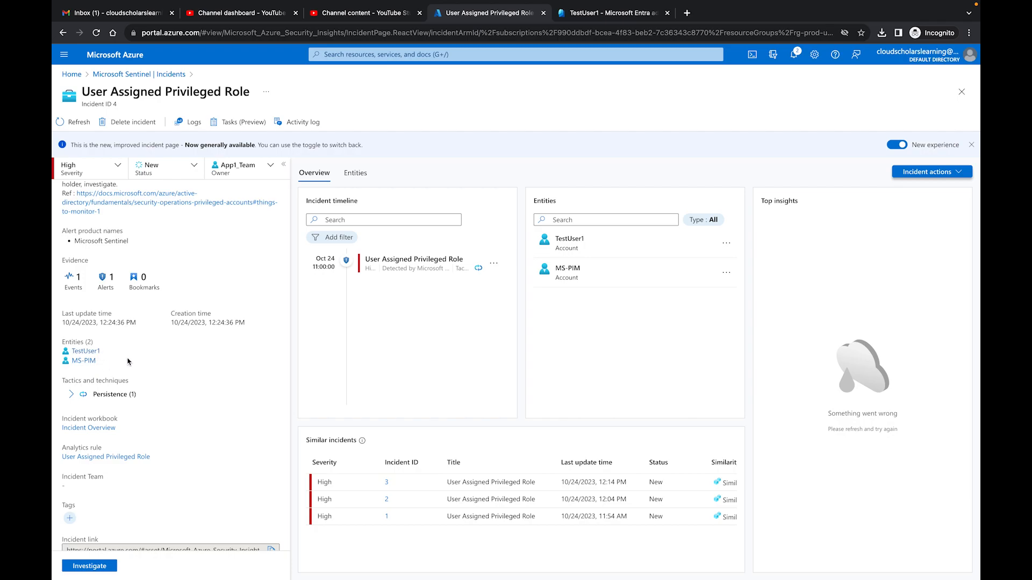
scroll(161, 356, "down", 5)
scroll(161, 356, "up", 7)
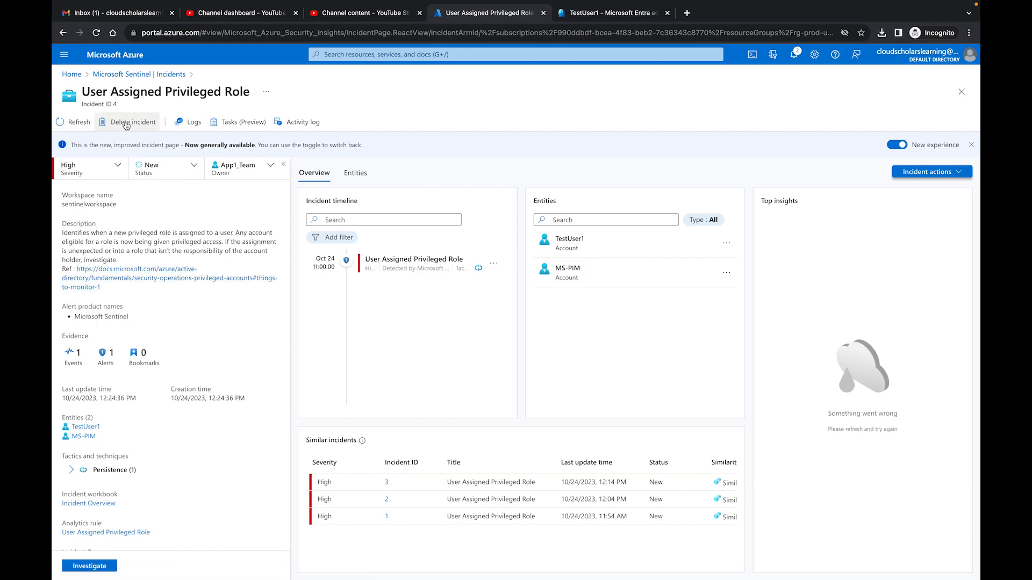
left_click(193, 122)
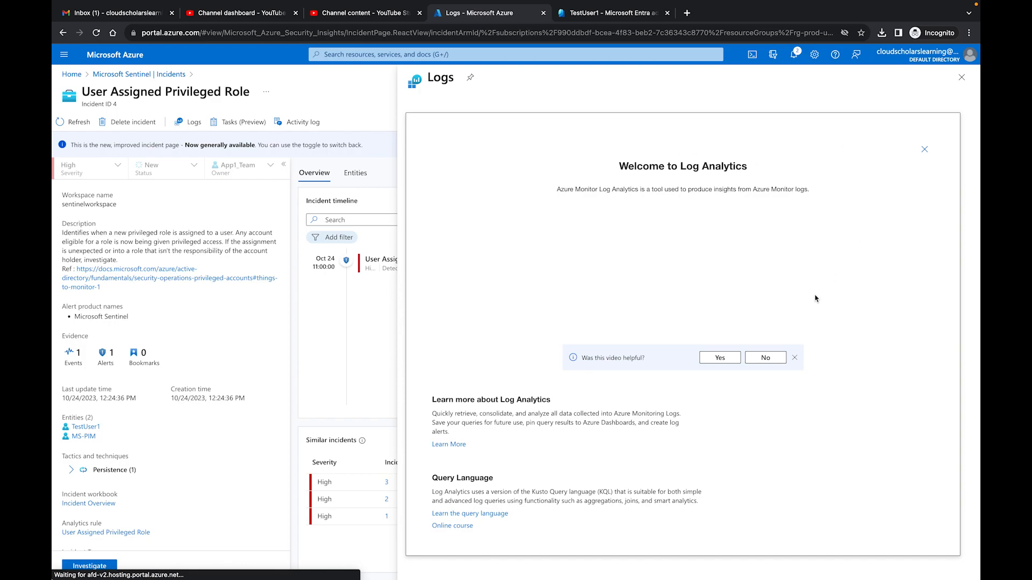
left_click(961, 78)
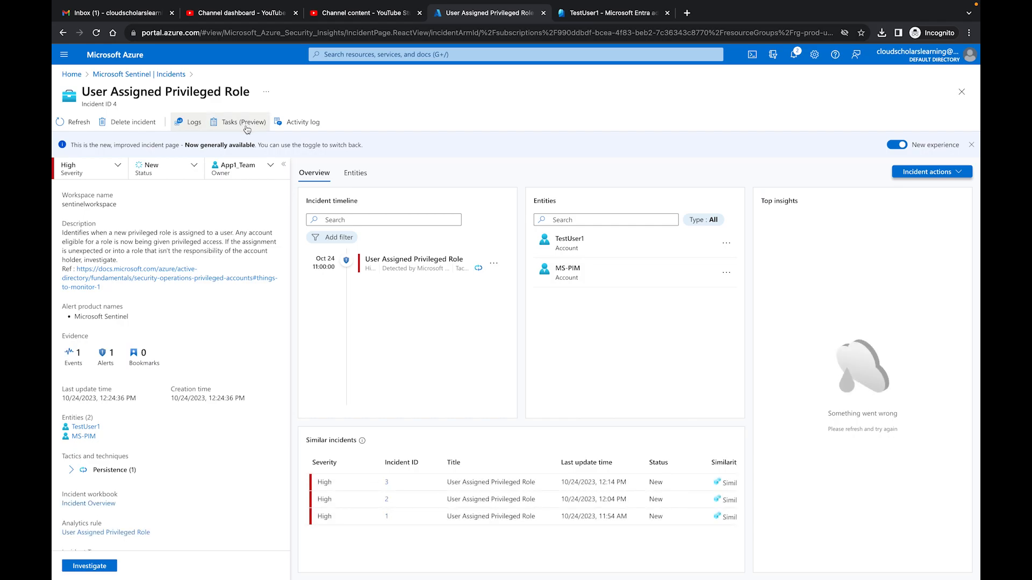
Start a new task for the incident and title it "Investigate"
scroll(247, 129, "up", 5)
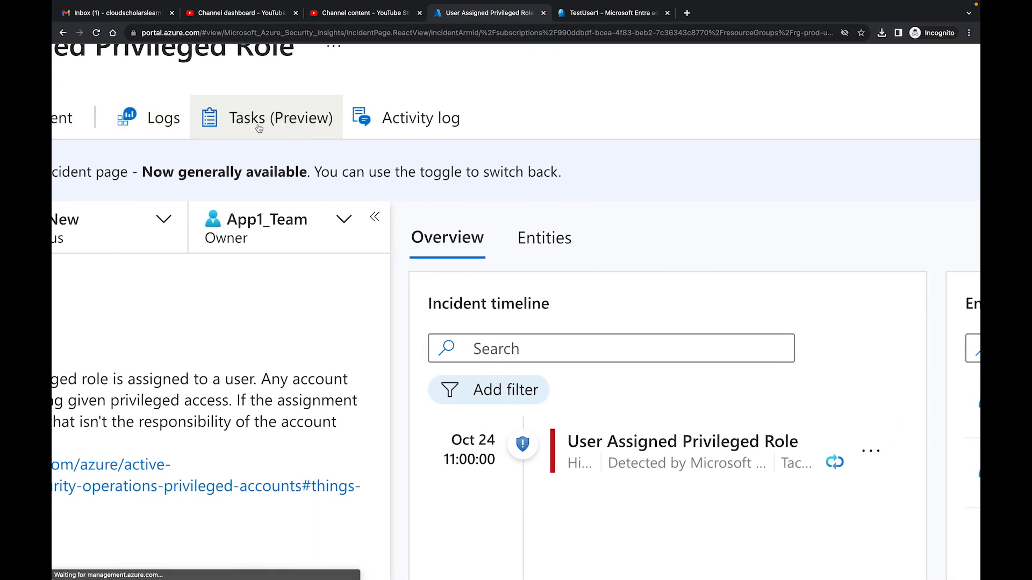
left_click(259, 128)
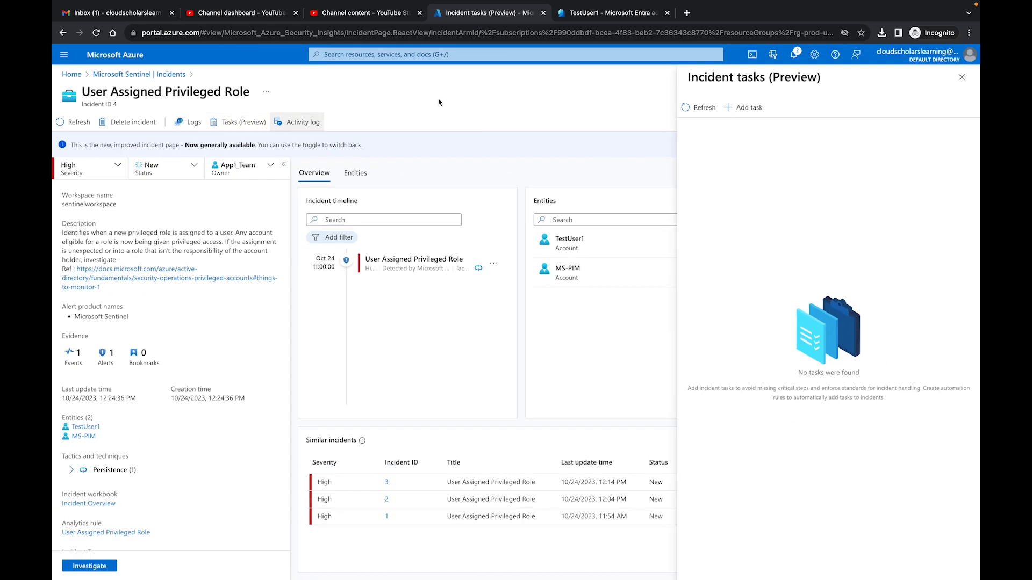
left_click(752, 108)
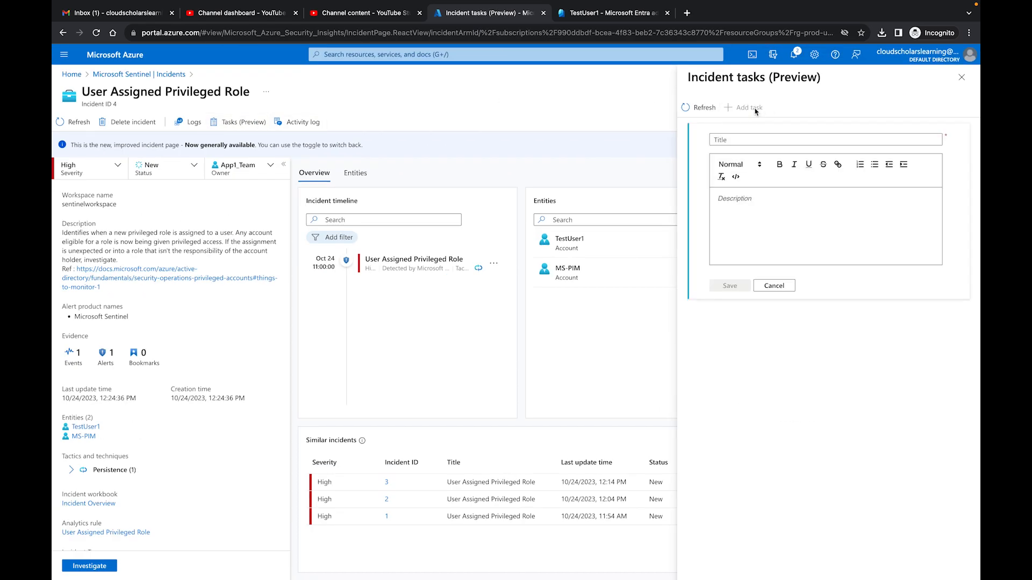
left_click(764, 141)
type("Investi")
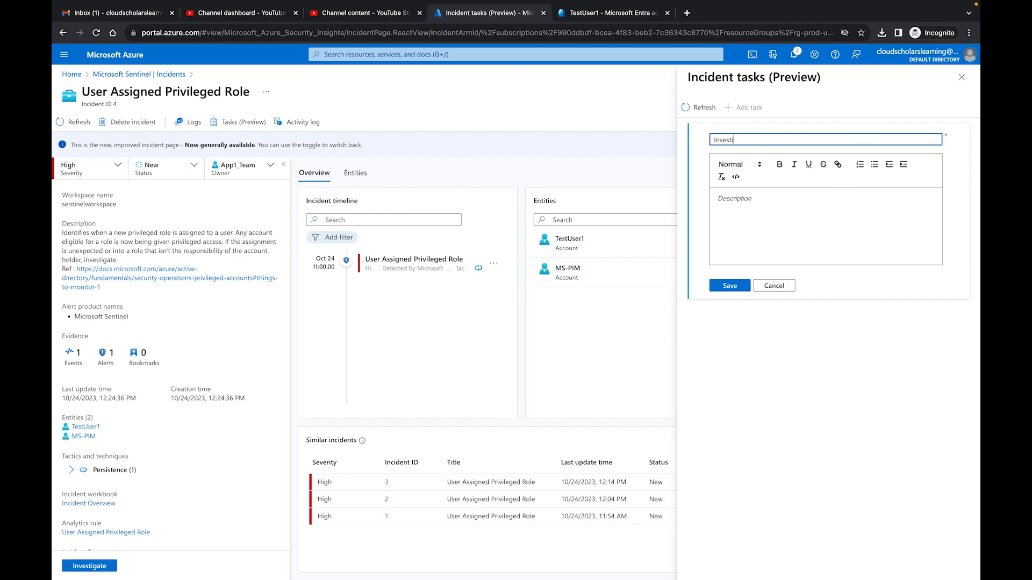
type("gate")
key("Tab")
key("Tab")
key("Tab")
key("Tab")
key("Tab")
key("Tab")
key("Tab")
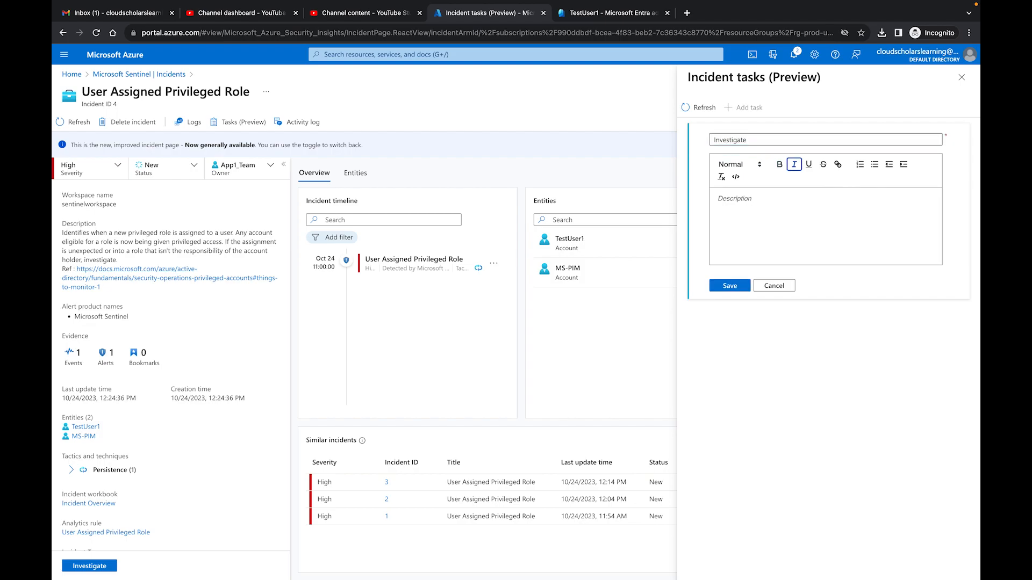
Describe the incident task as "Check on who performed this" and save it
left_click(778, 216)
type("Chedc")
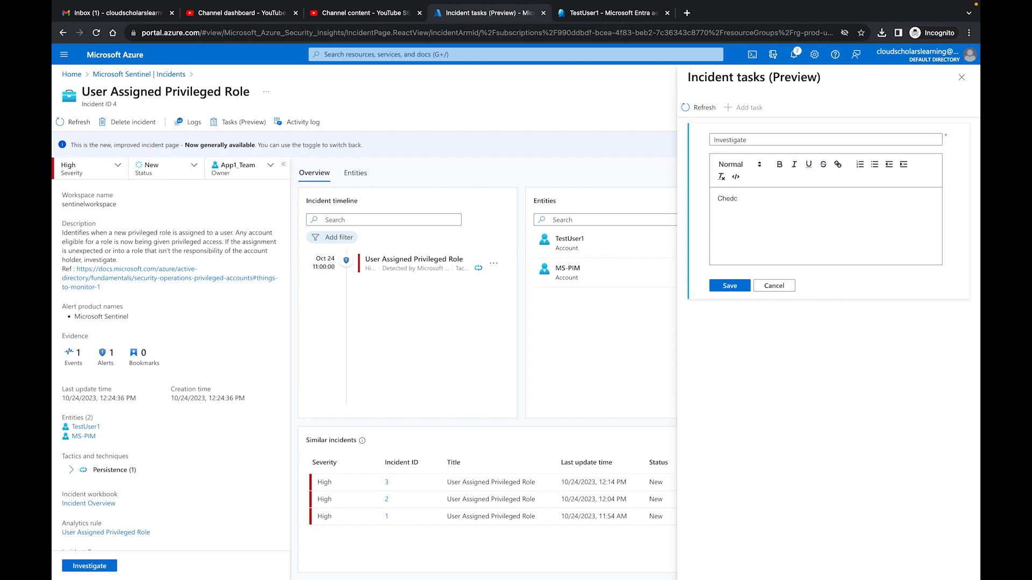
type("k on who performed this")
left_click(736, 290)
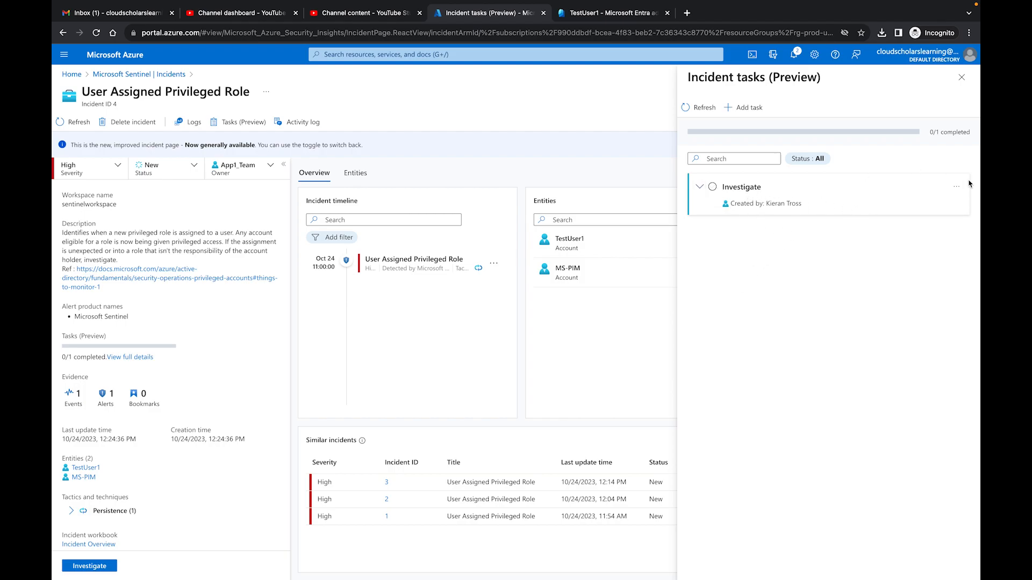
Mark the Investigate task as completed and leave the incident's task list
left_click(953, 190)
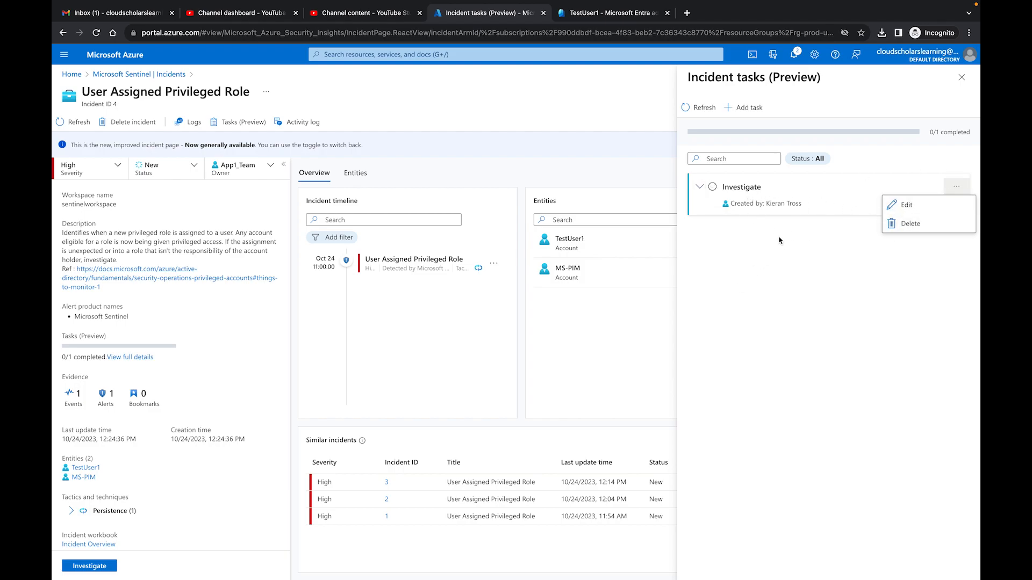
left_click(712, 187)
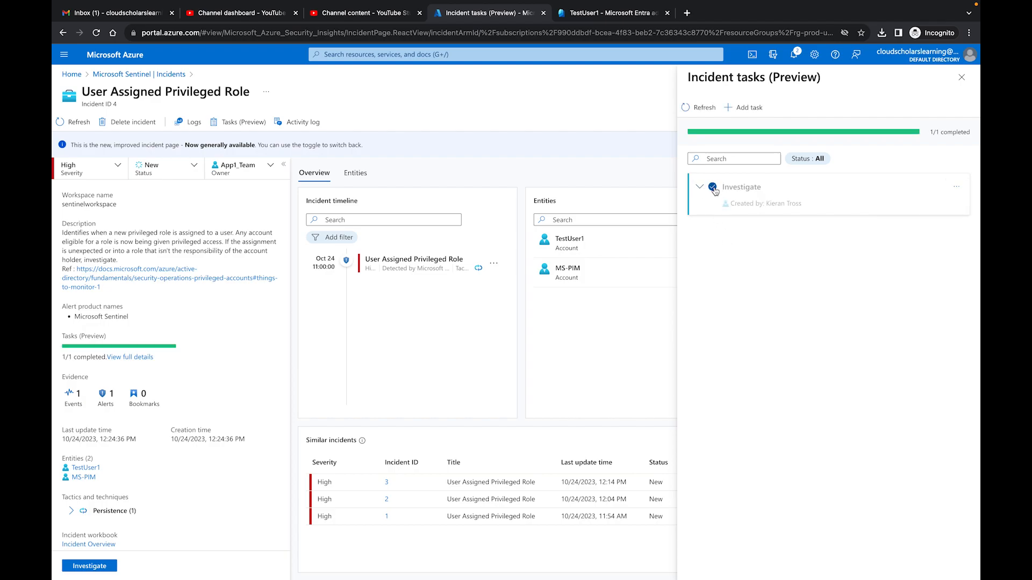
left_click(961, 77)
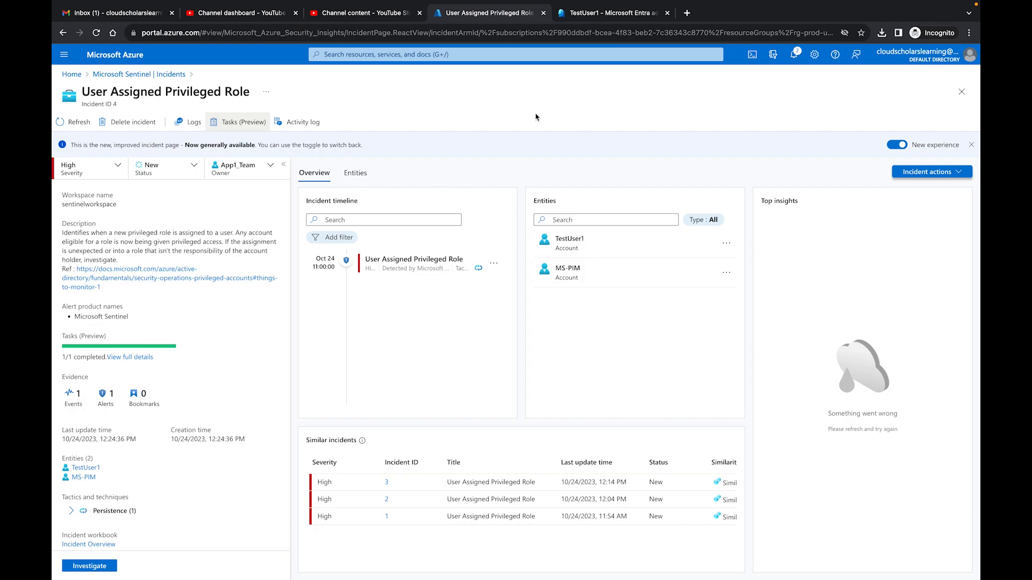
Review the incident's activity log for the automation rule run, owner change and creation entries, and close it
left_click(310, 125)
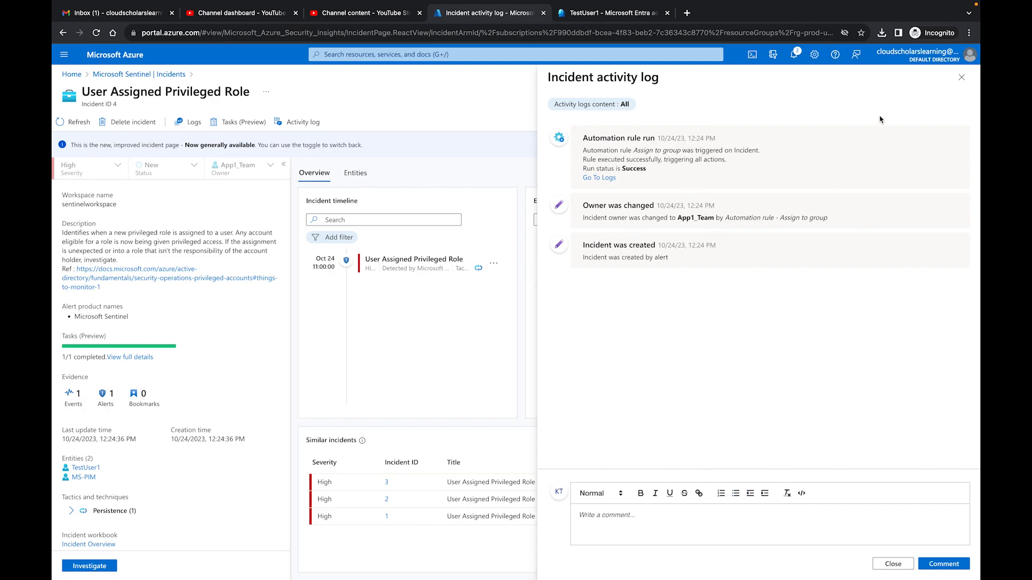
left_click(962, 77)
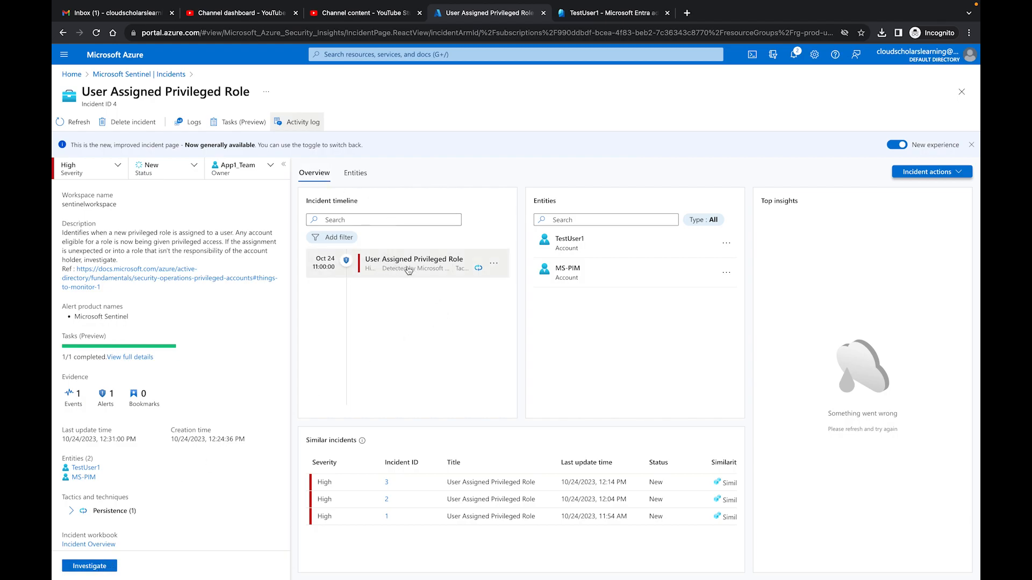
Check the actions available for the alert in the incident timeline, and view the incident's full entity list
left_click(494, 263)
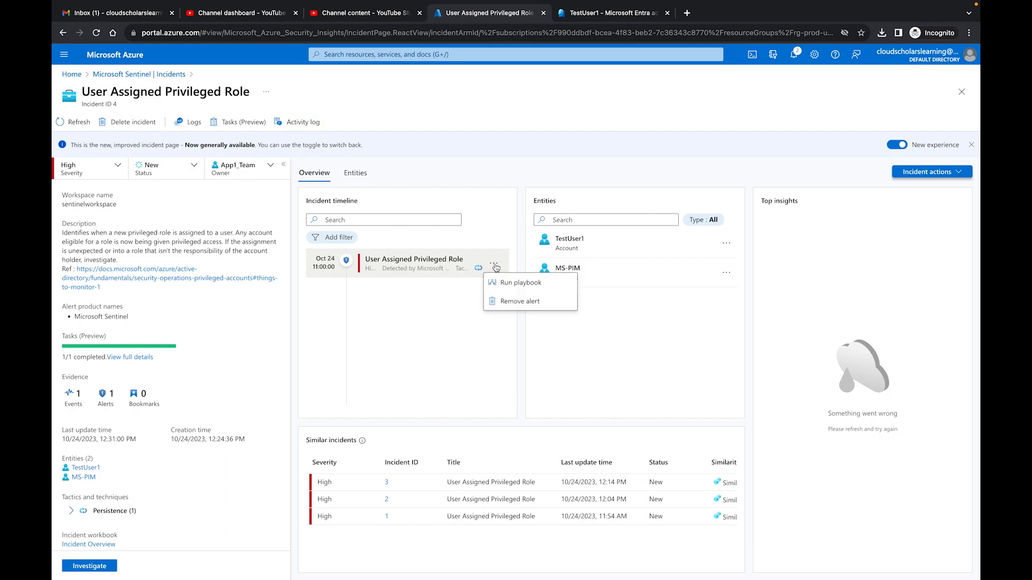
left_click(457, 376)
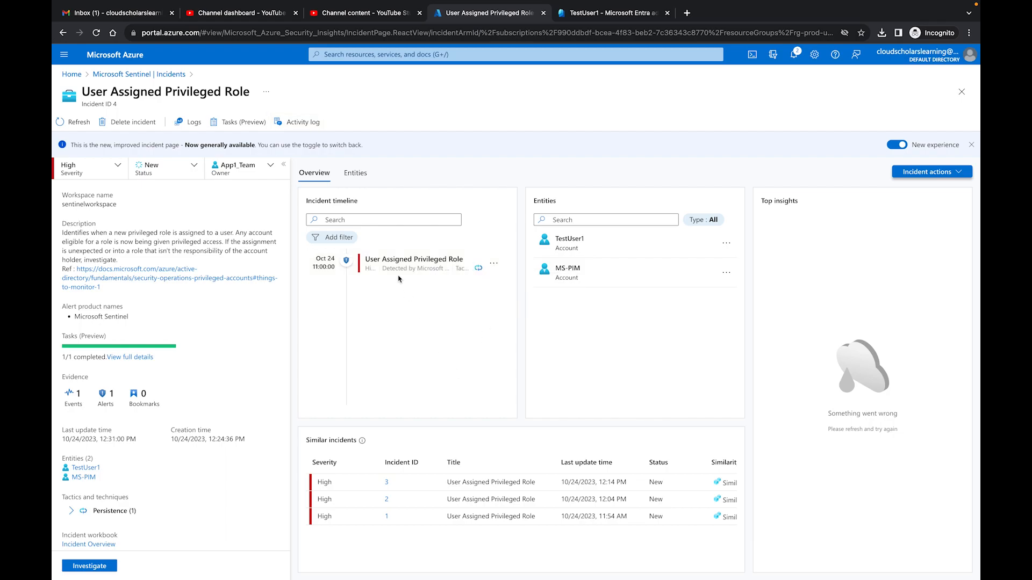
left_click(355, 173)
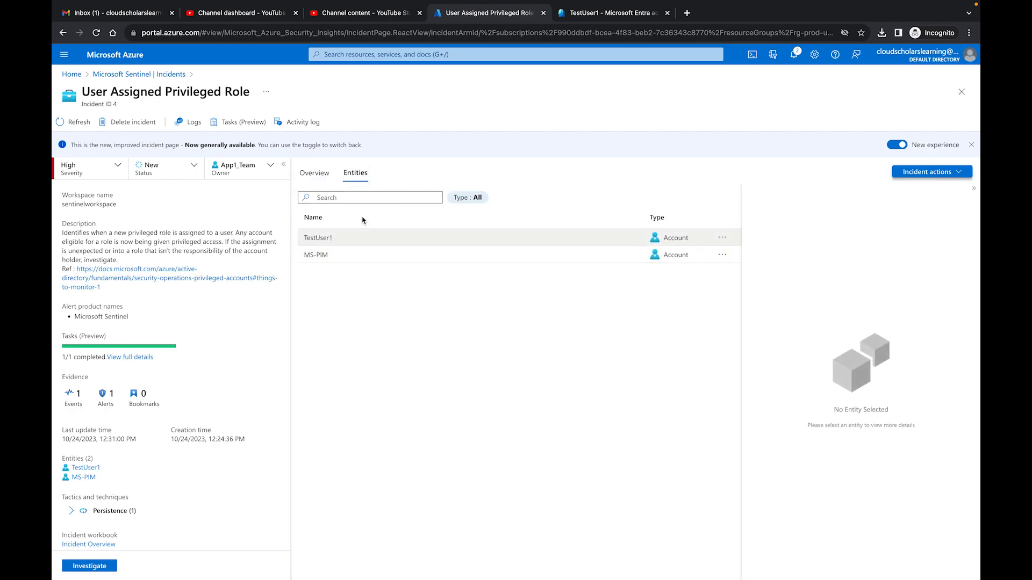
Review the similar incidents in the incident overview, including their similarity reasons and last owners, and check the available incident actions
left_click(319, 178)
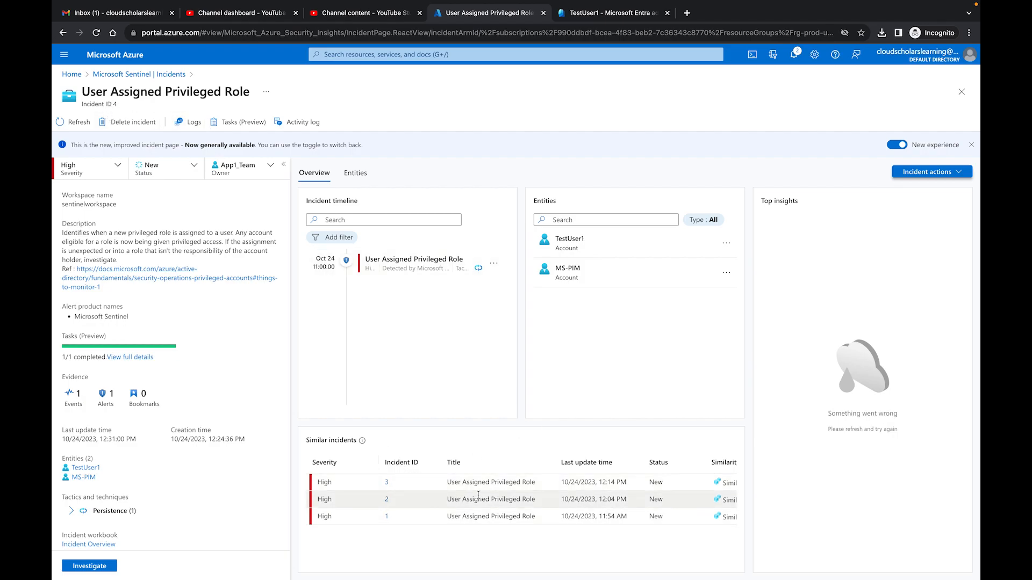
scroll(529, 503, "right", 5)
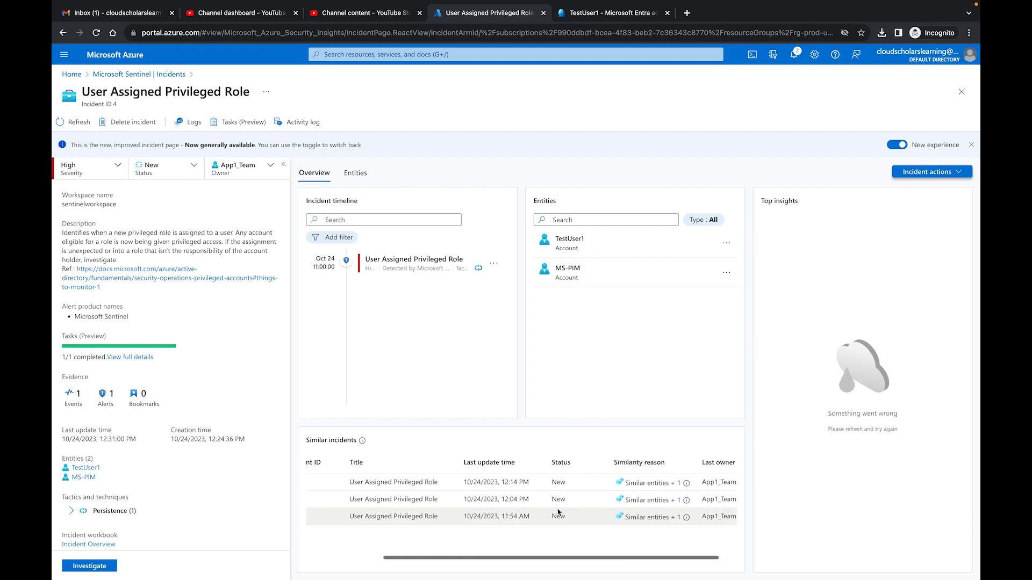
scroll(559, 512, "left", 1)
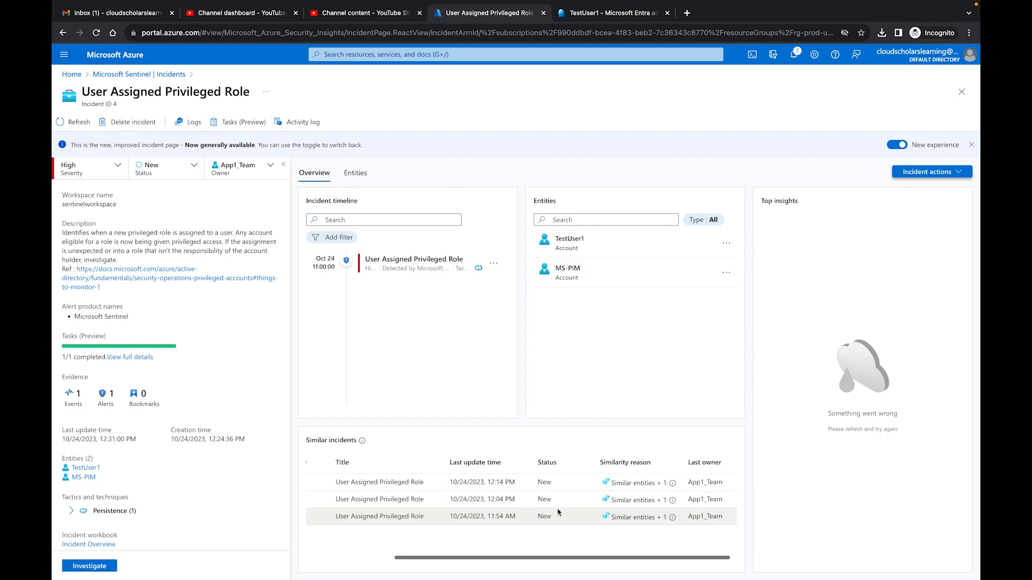
scroll(558, 512, "left", 3)
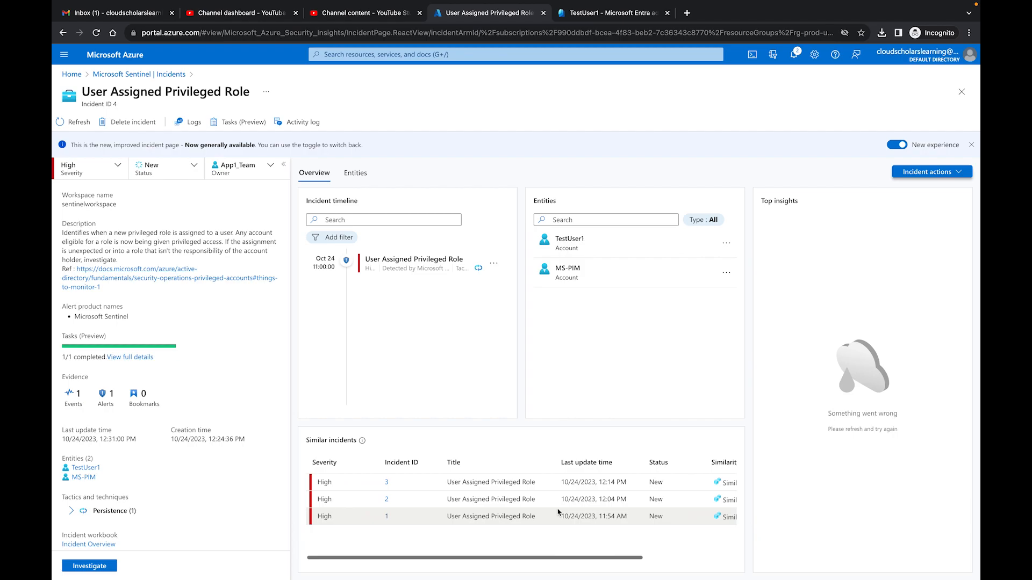
left_click(951, 173)
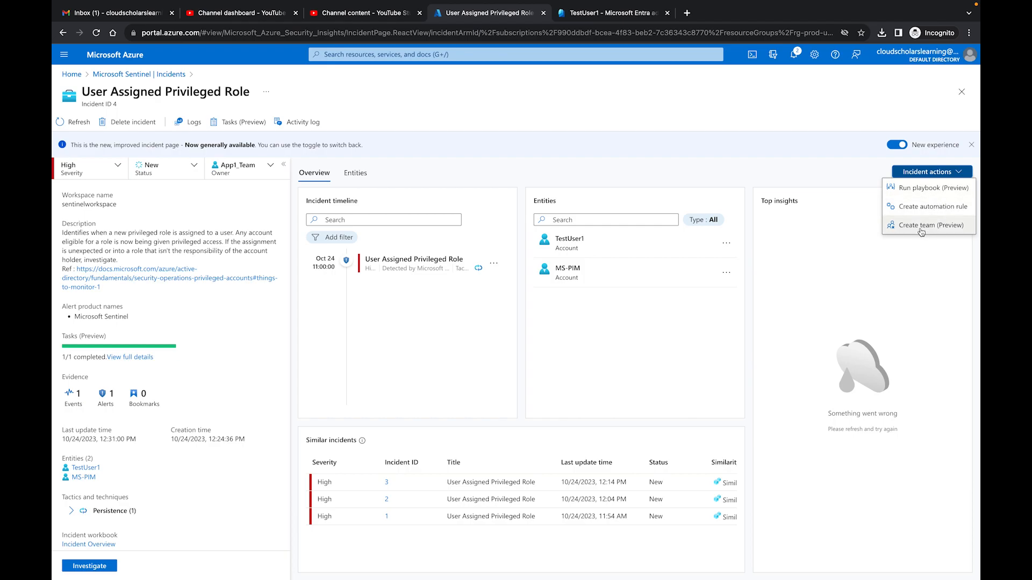
left_click(850, 323)
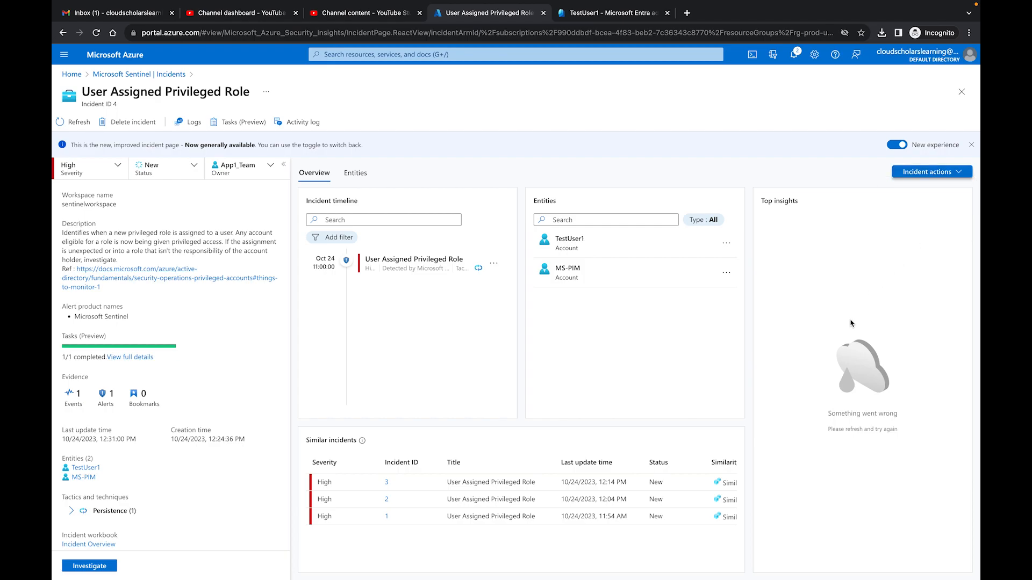
Switch to the old incident page, look through its similar incidents, alerts, bookmarks, entities, comments and timeline, and return to the new experience
left_click(898, 146)
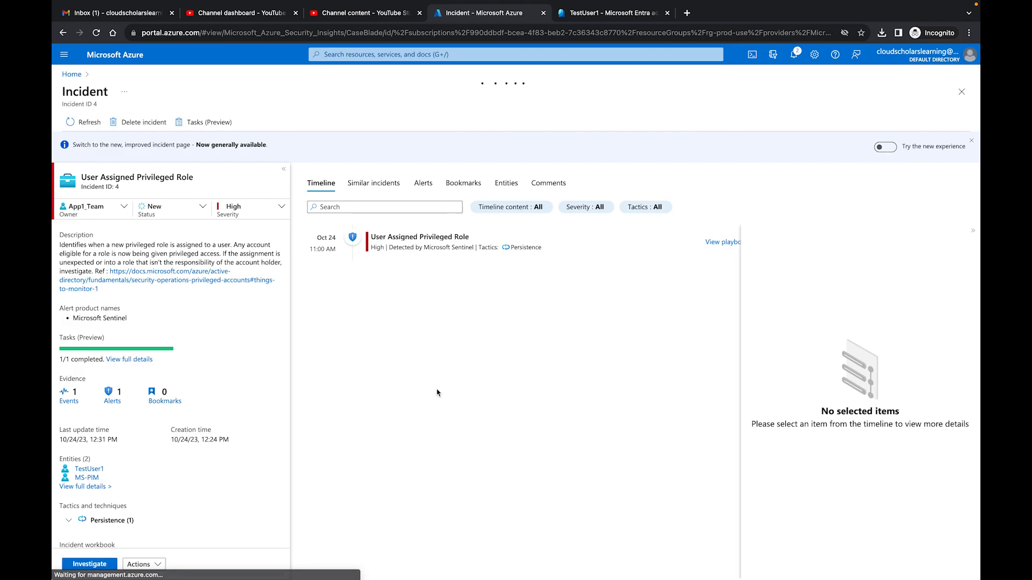
left_click(368, 188)
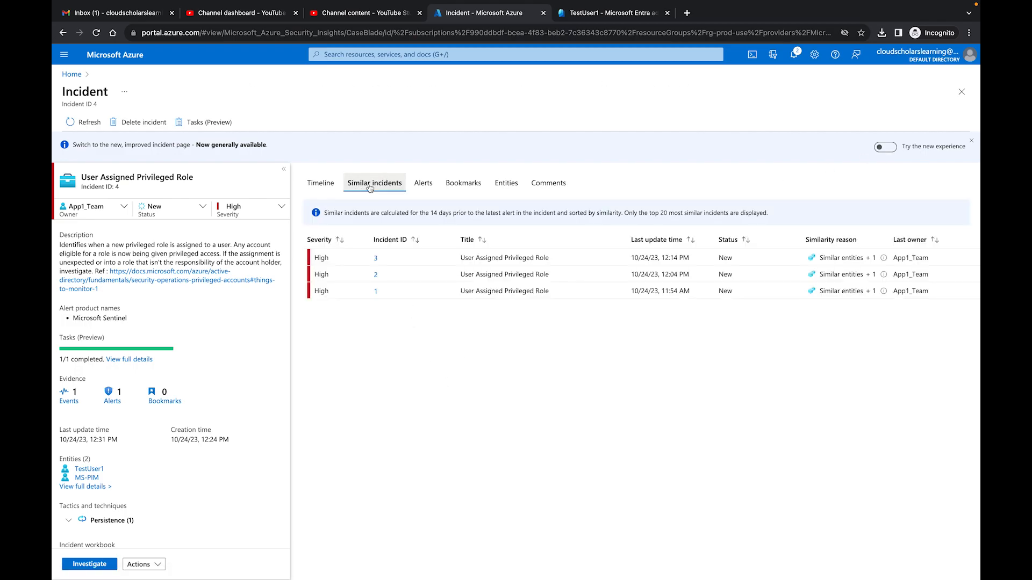
left_click(424, 187)
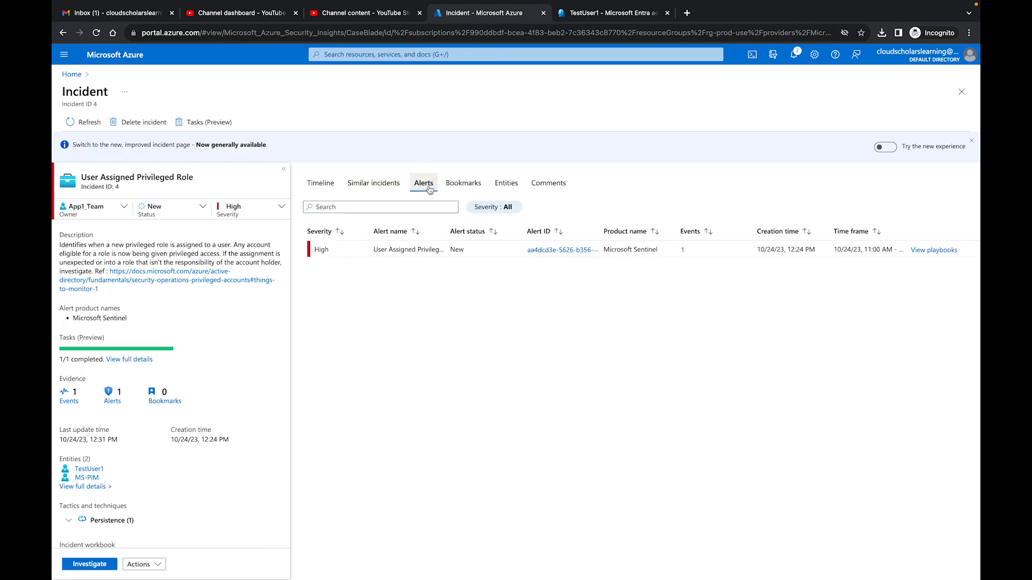
left_click(463, 186)
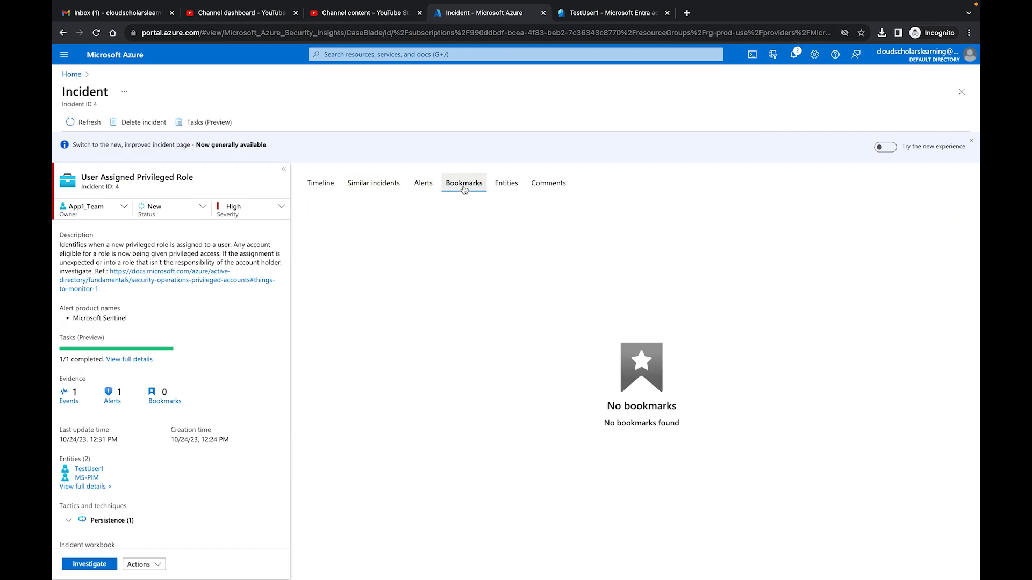
left_click(513, 187)
left_click(562, 187)
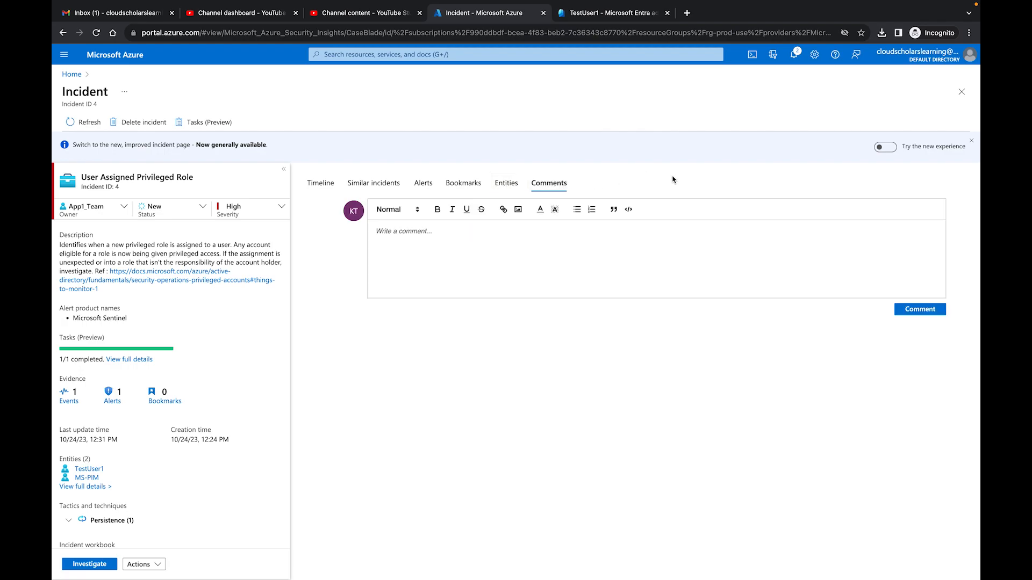
left_click(332, 189)
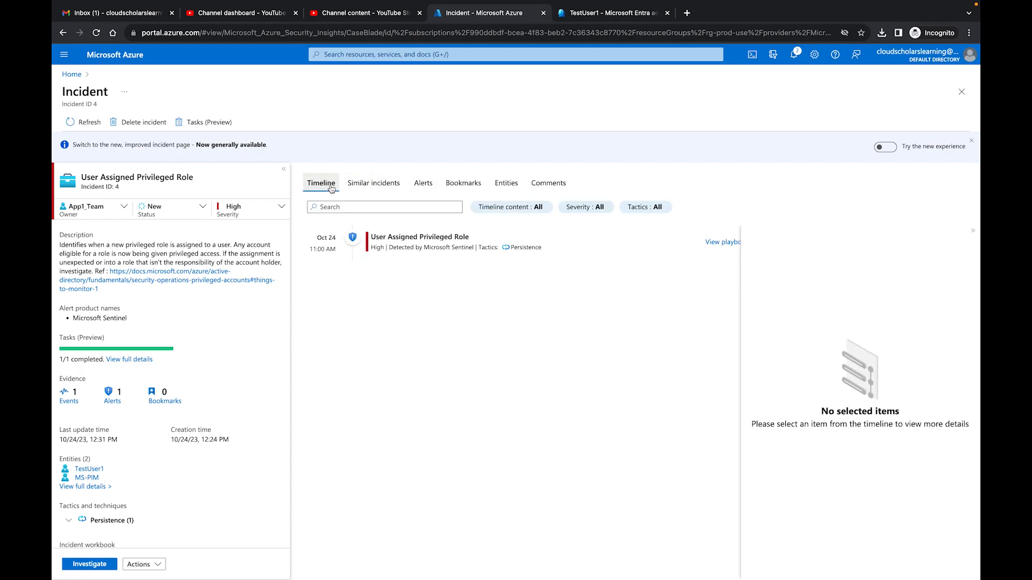
left_click(890, 150)
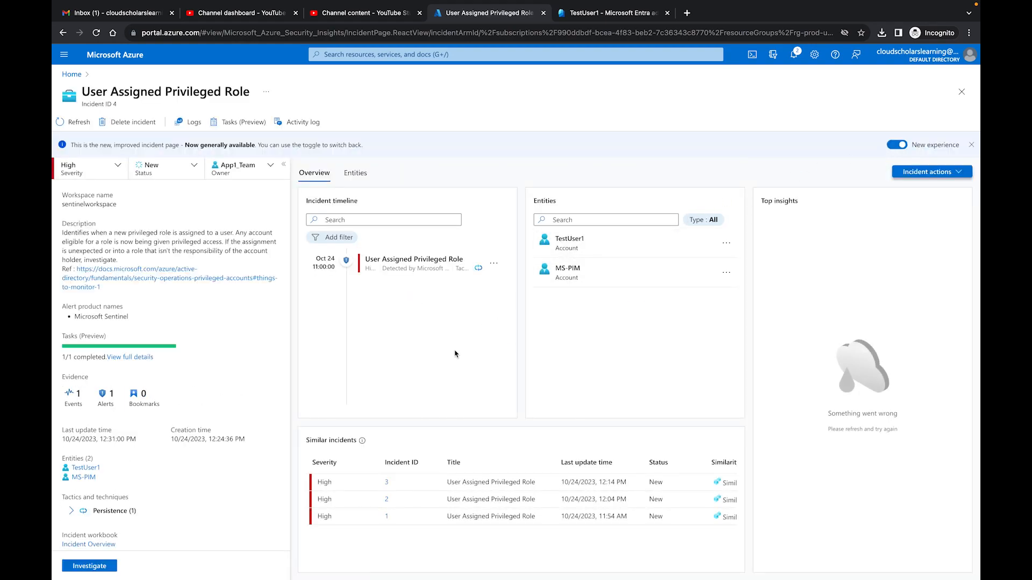
Open the investigation graph of the incident and expand the related alerts of the TestUser1 entity
left_click(104, 568)
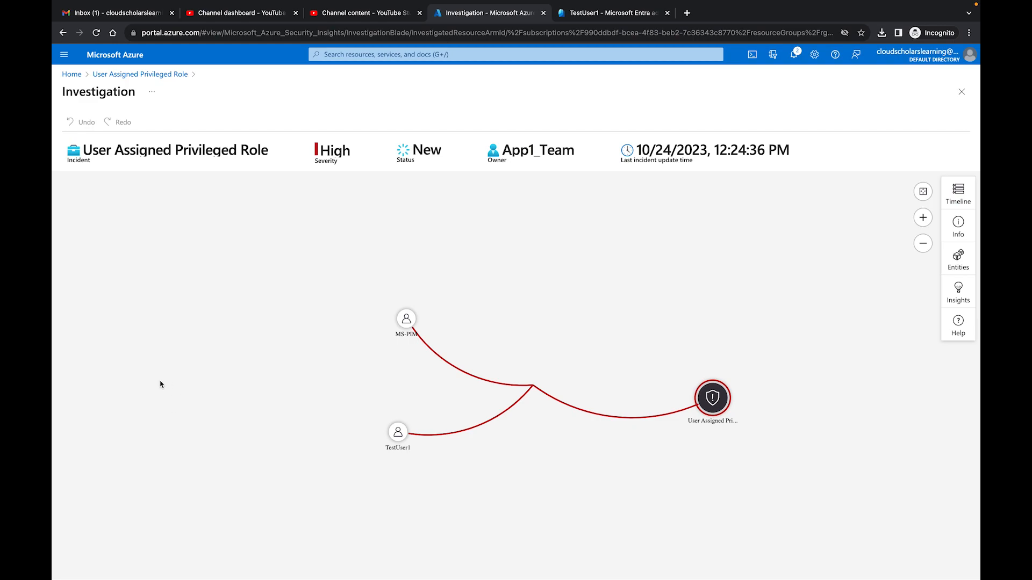
mouse_move(713, 404)
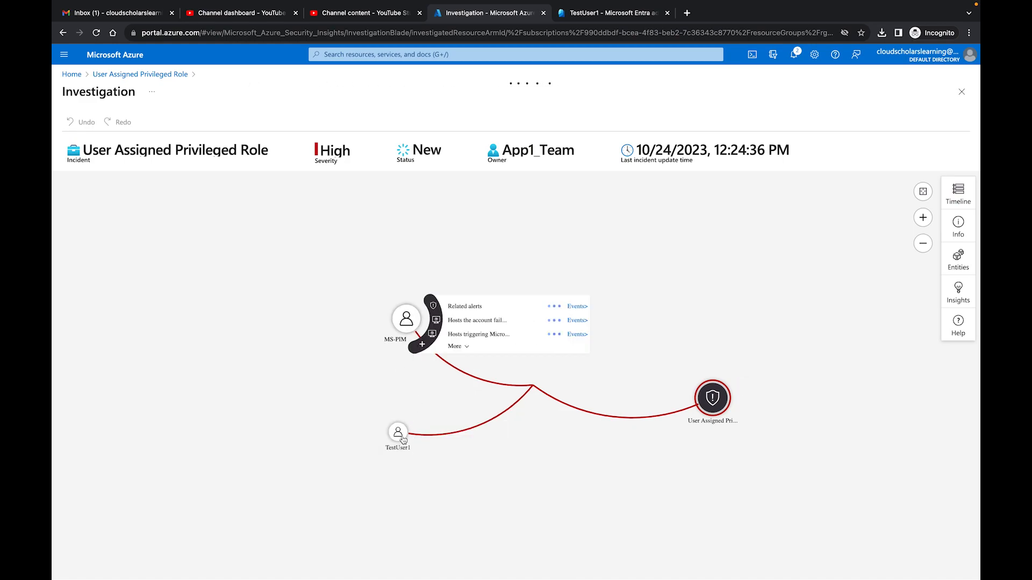
scroll(403, 439, "up", 3)
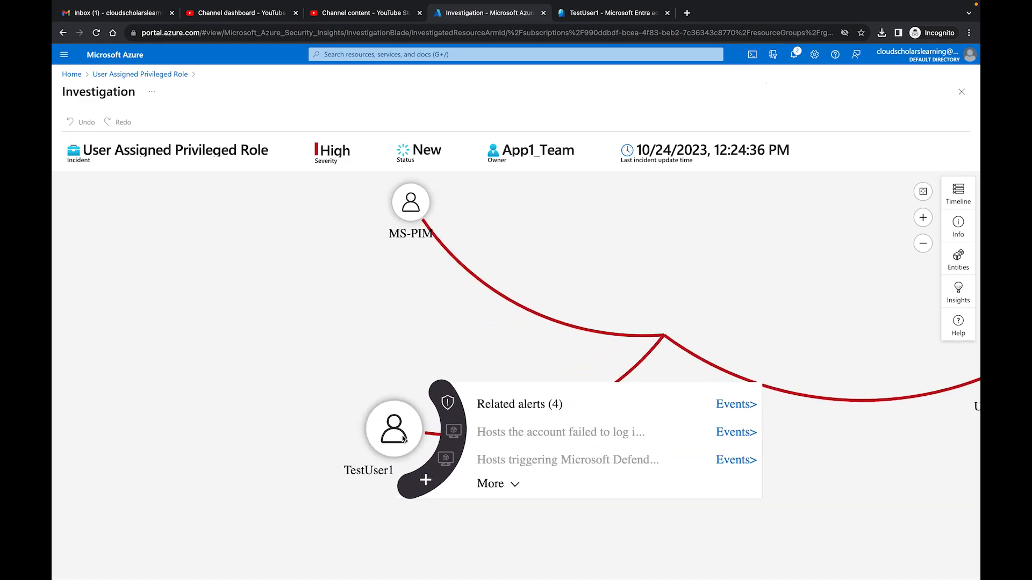
left_click(519, 411)
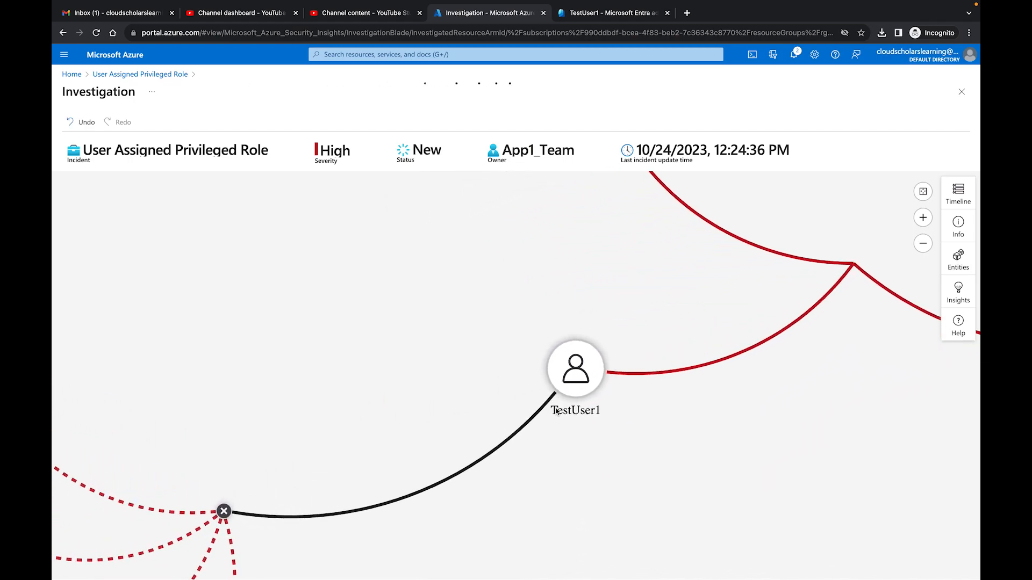
scroll(491, 398, "down", 3)
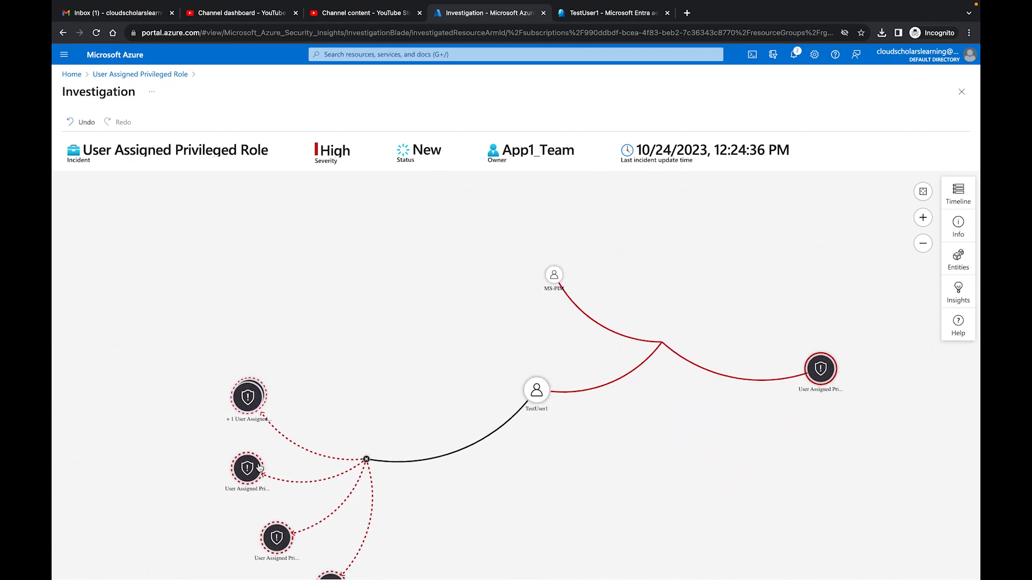
View the details of the two lowest User Assigned Privileged Role alerts related to TestUser1 in the graph
mouse_move(259, 466)
mouse_move(503, 404)
left_click_drag(475, 510, 484, 424)
left_click(337, 487)
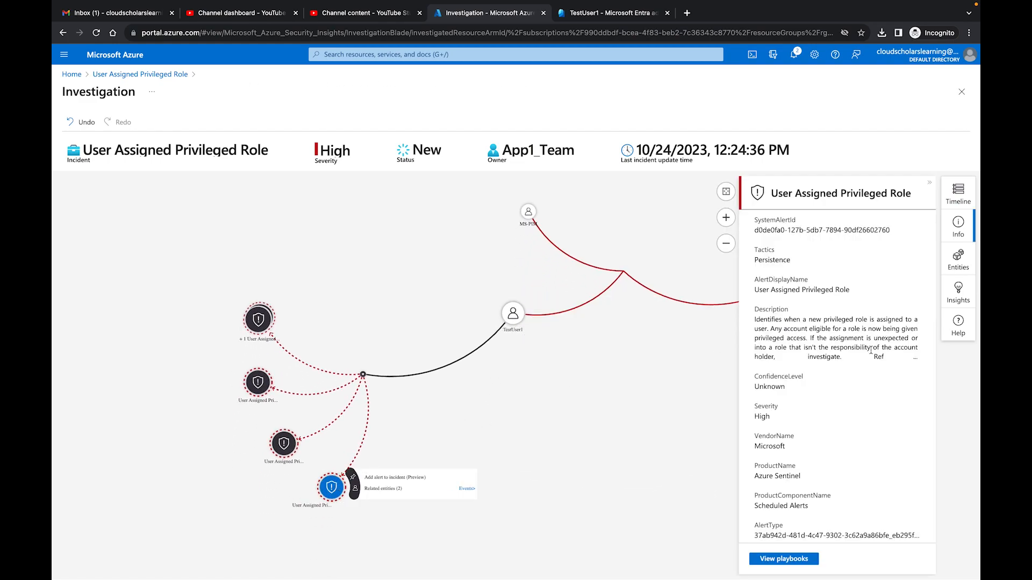
left_click(283, 443)
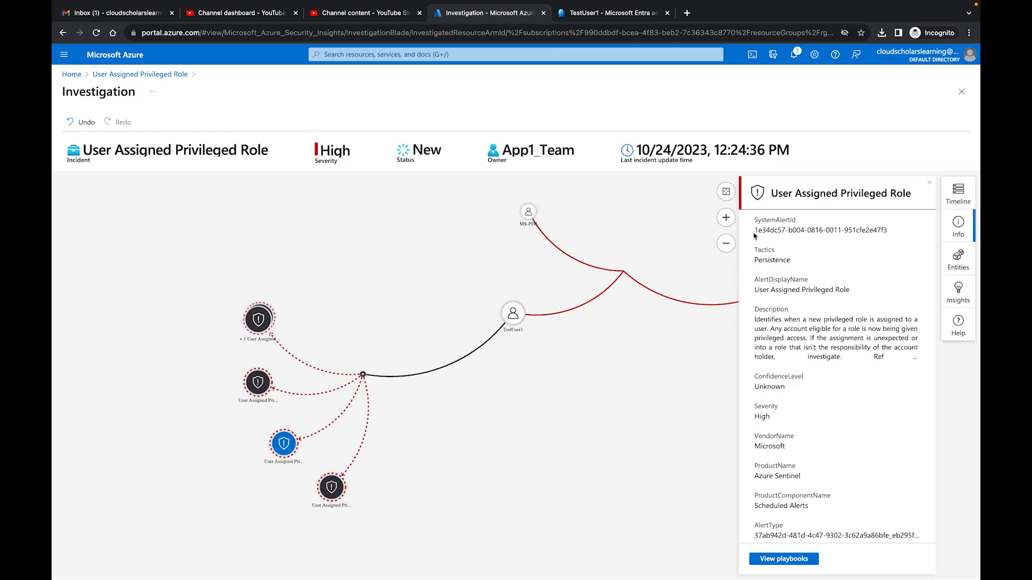
View the TestUser1 entity's account details and its full list of exploration queries in the graph, and deselect it
left_click(512, 313)
mouse_move(535, 316)
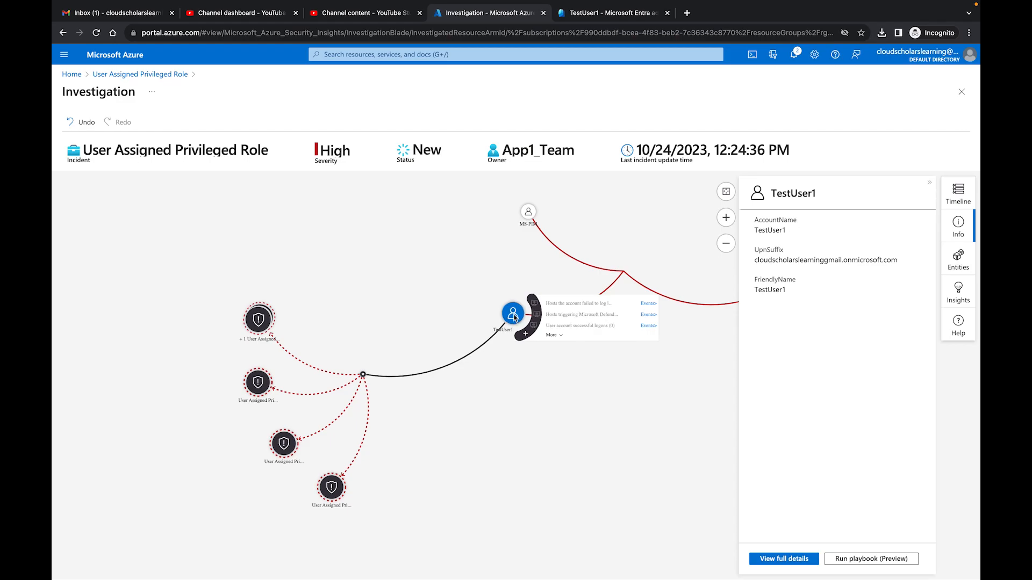
scroll(537, 317, "up", 3)
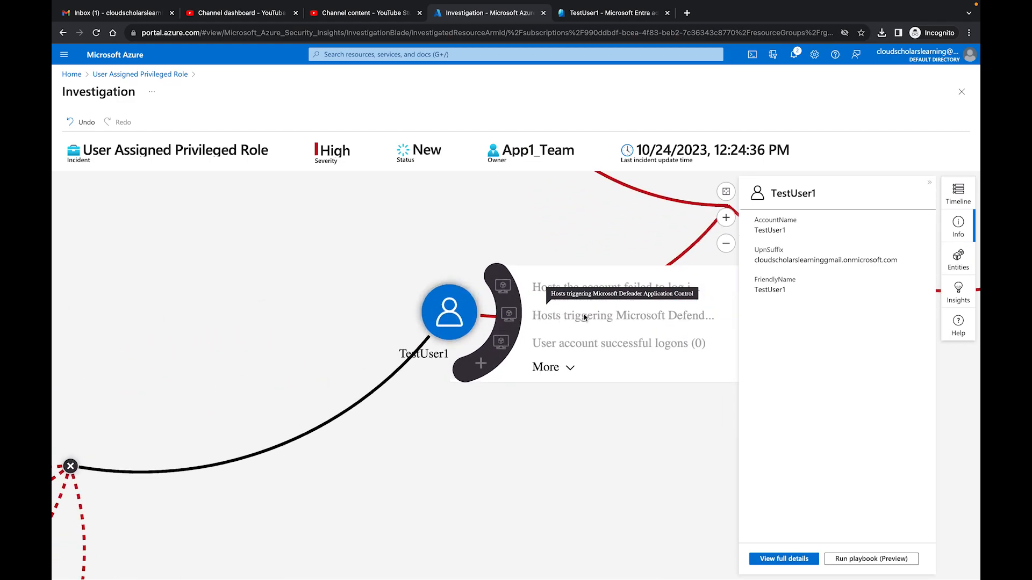
scroll(584, 317, "down", 5)
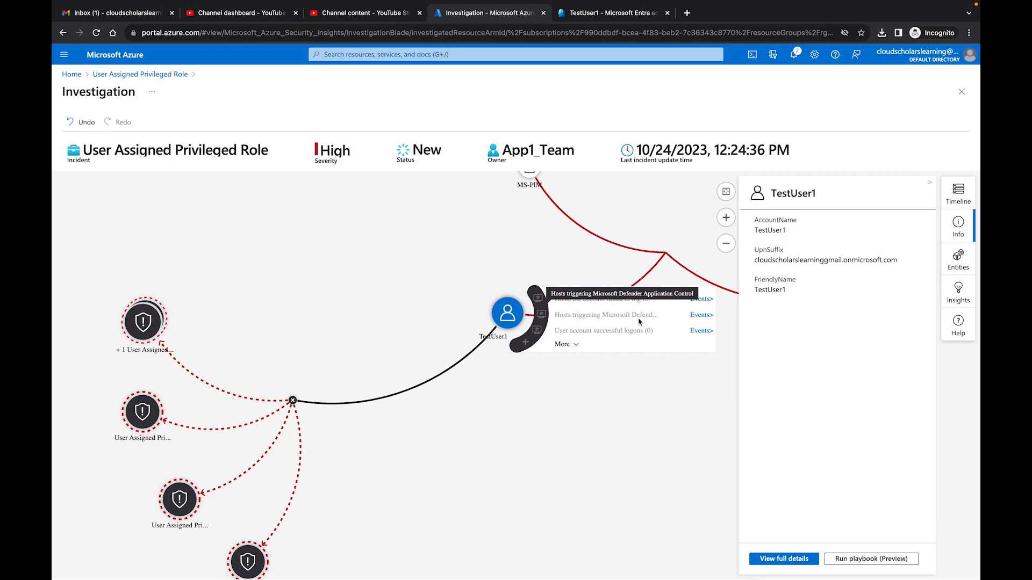
left_click(580, 345)
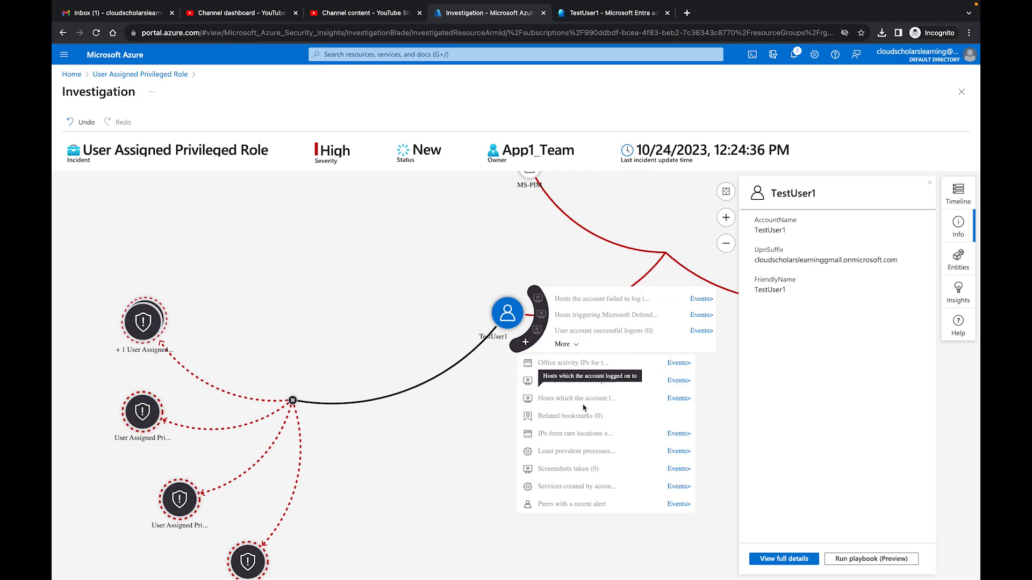
left_click(467, 453)
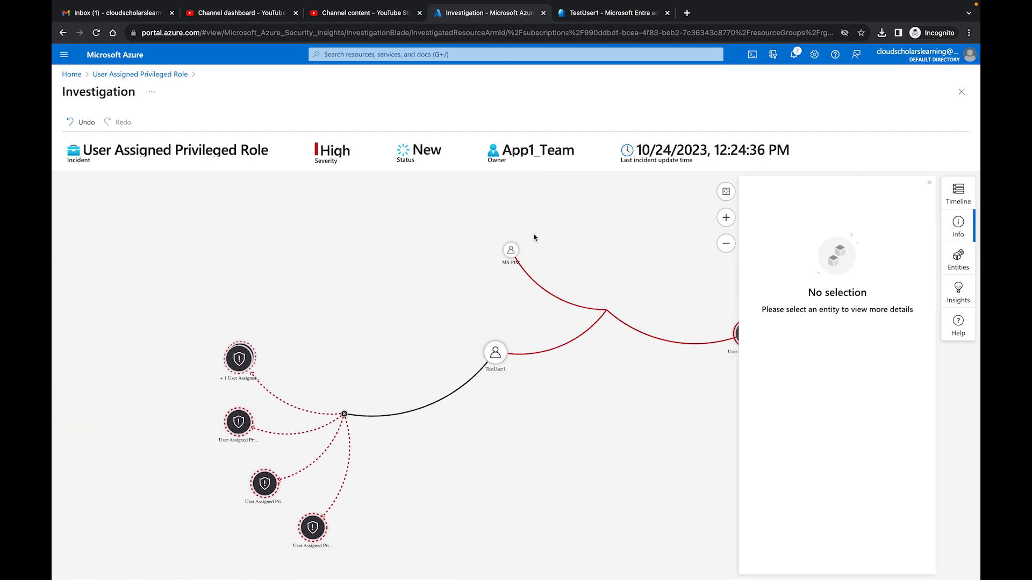
View the MS-PIM entity's details and additional exploration queries, deselect it and collapse the details pane
left_click(511, 250)
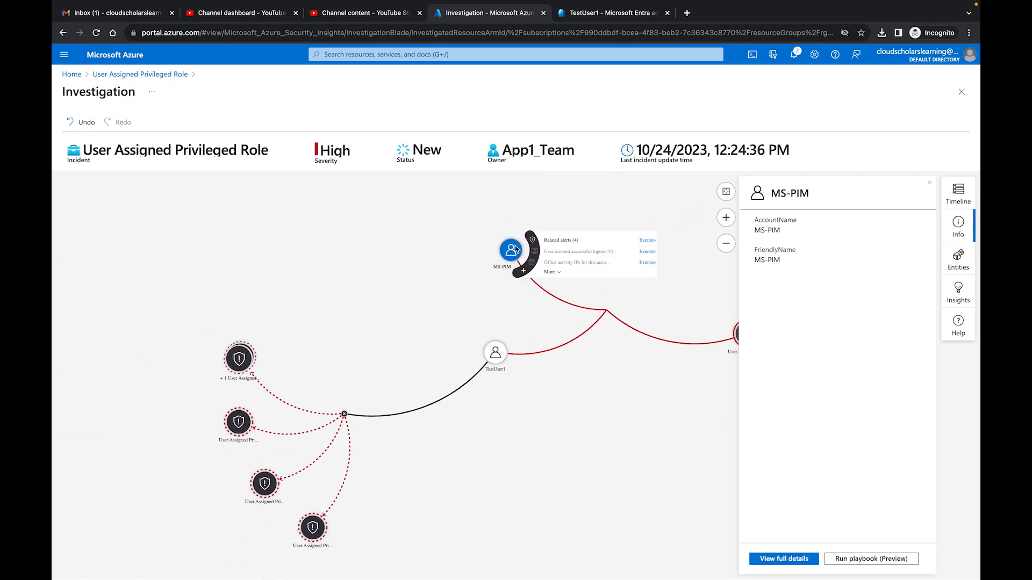
left_click(549, 272)
left_click(606, 396)
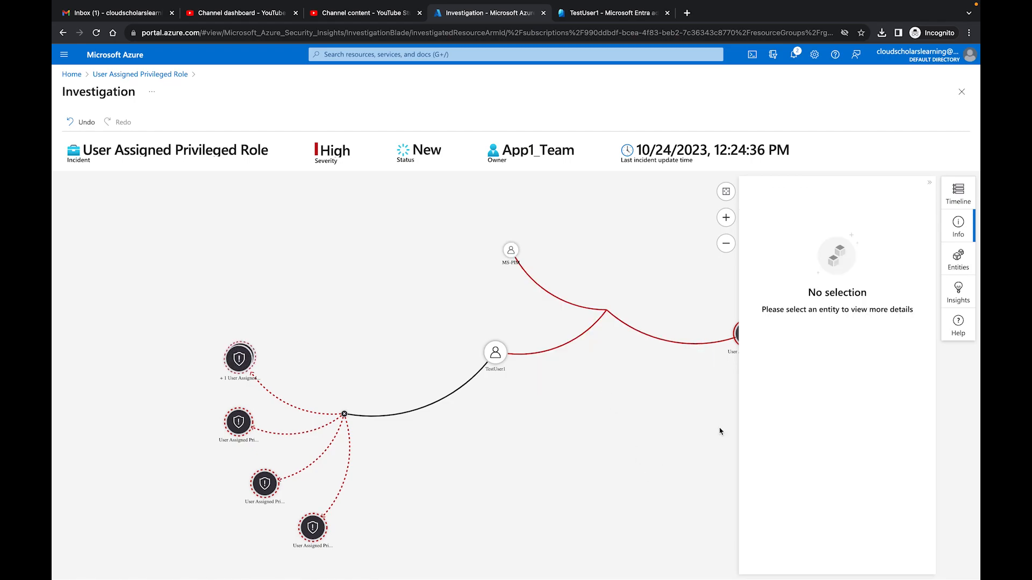
left_click(929, 184)
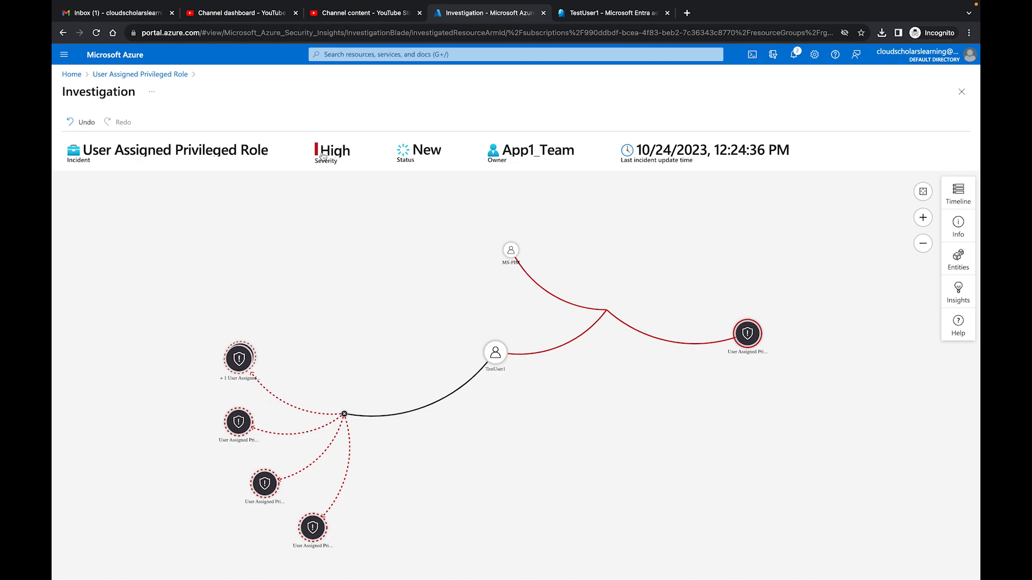
Check the status choices for the incident without applying any, and view the users and groups available as owner
left_click(425, 153)
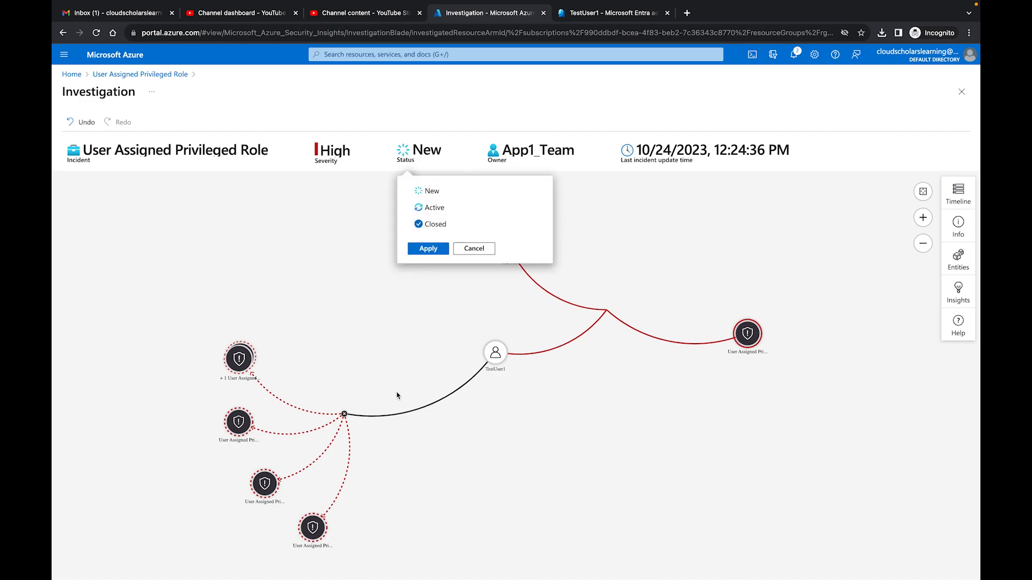
left_click(491, 249)
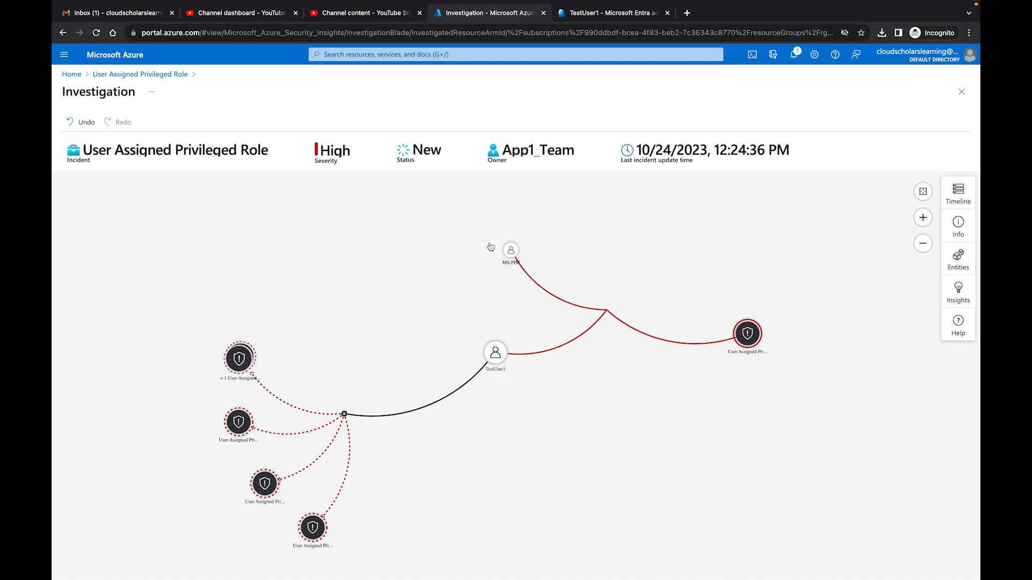
left_click(526, 150)
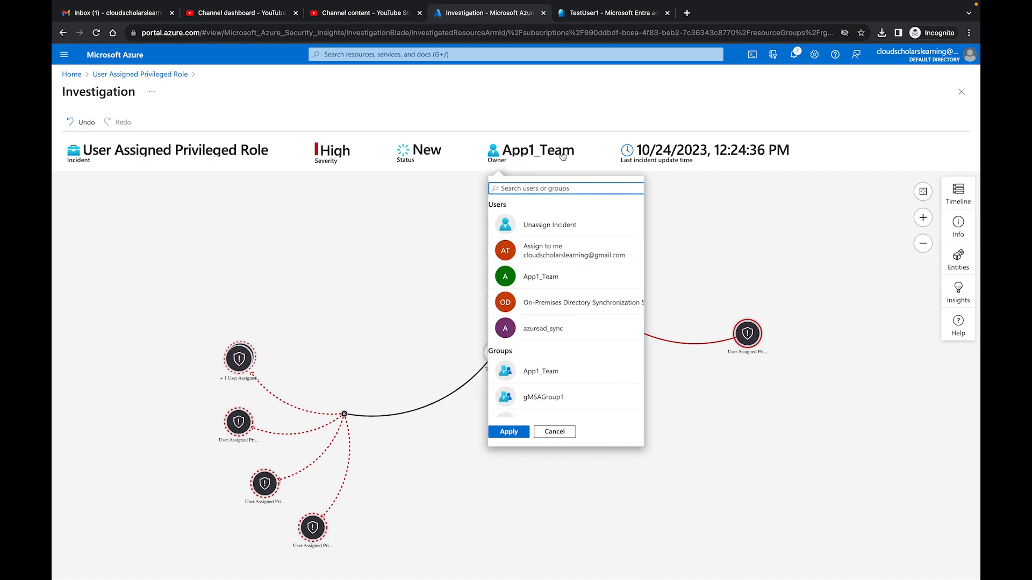
Examine the investigation's timeline, info, entities and insights, including which graph nodes the listed alerts correspond to
left_click(961, 194)
left_click(961, 195)
left_click(960, 195)
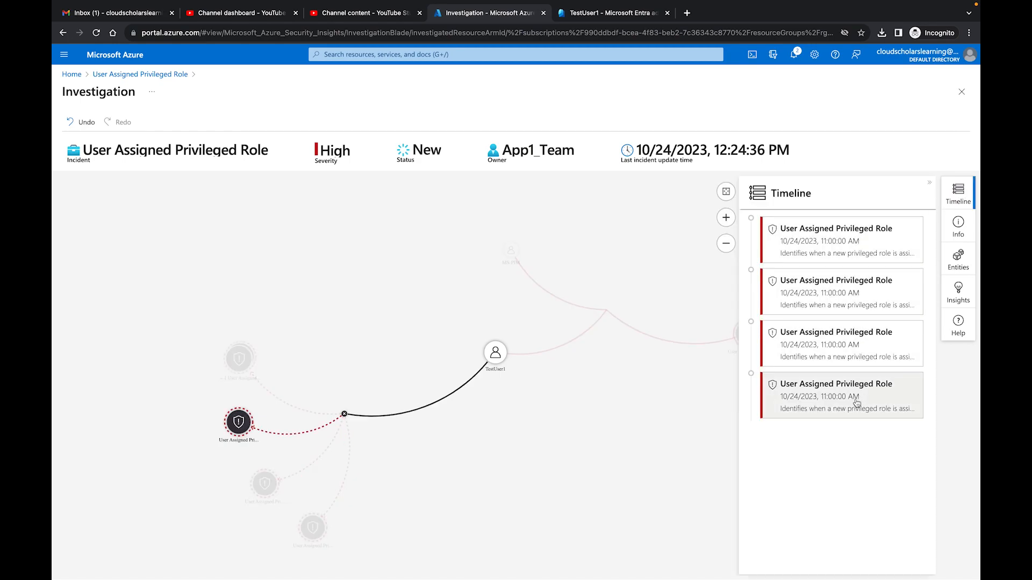
left_click(957, 226)
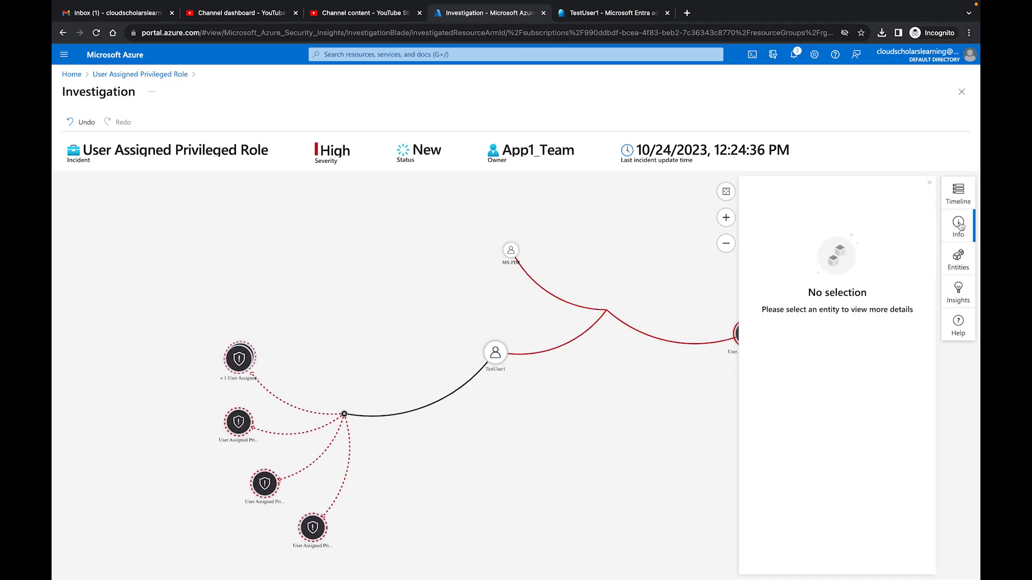
left_click(962, 262)
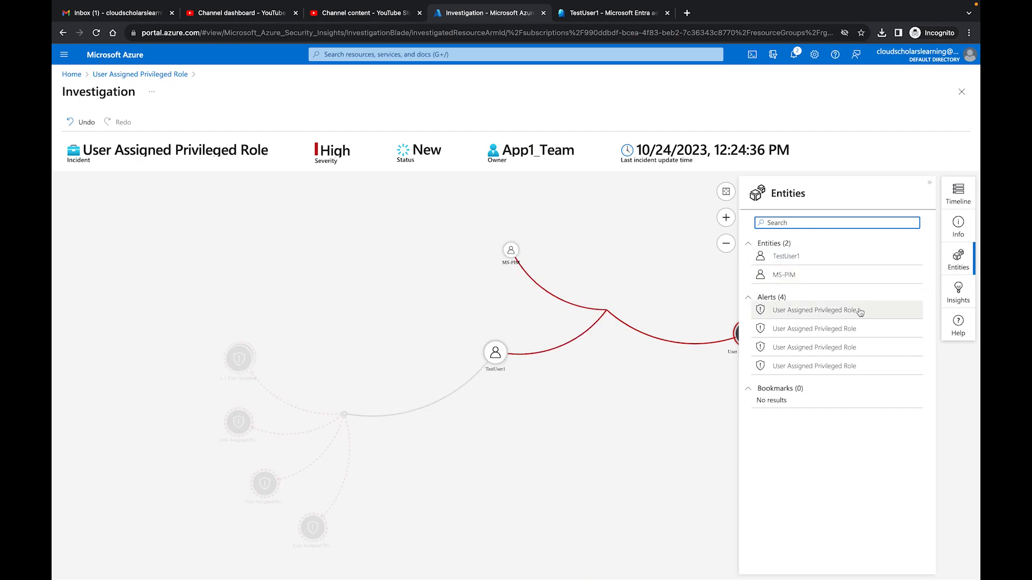
left_click(961, 296)
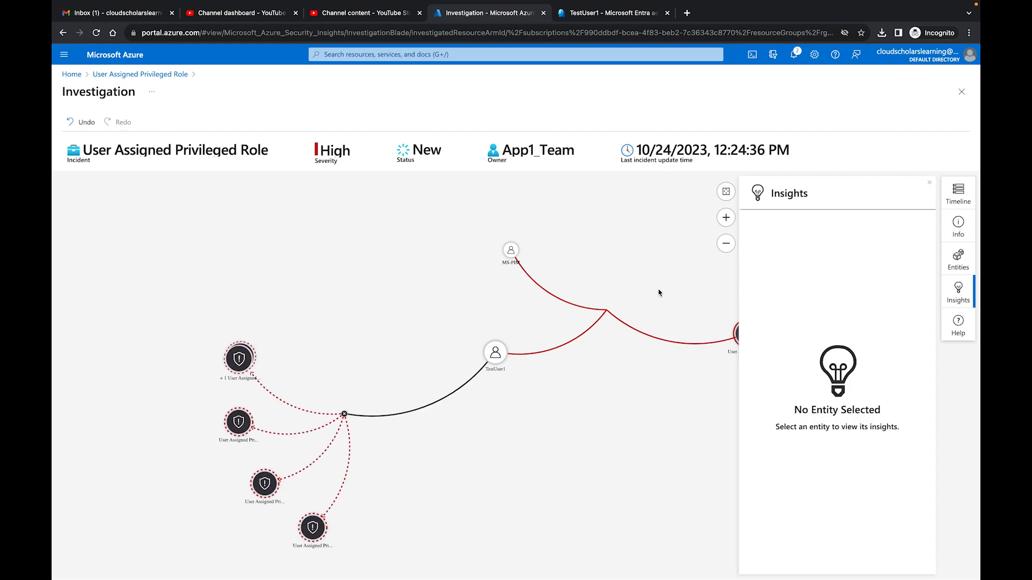
Leave the investigation and incident pages and open the incidents list of SentinelWorkspace in Microsoft Sentinel
left_click(158, 77)
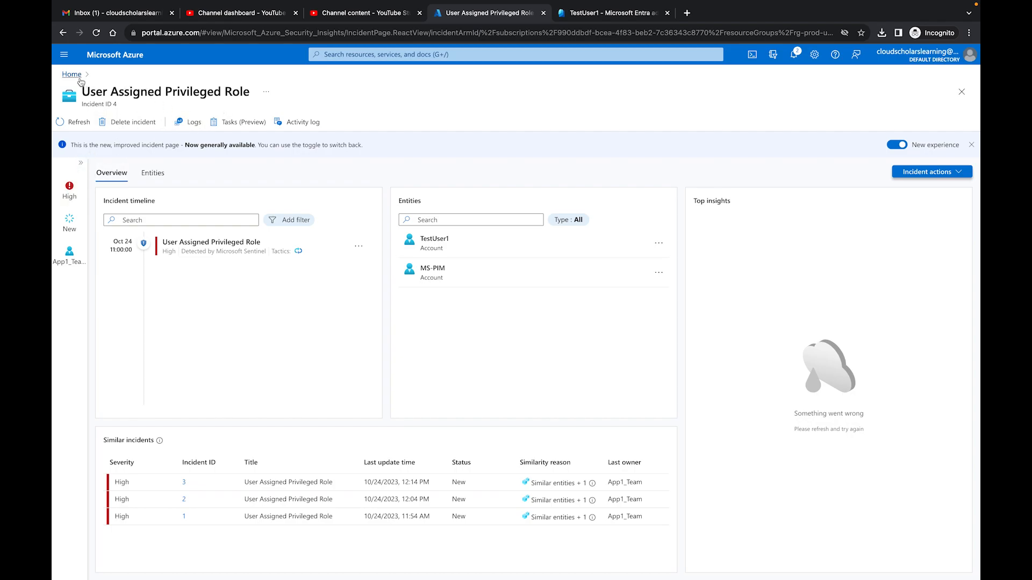
left_click(385, 54)
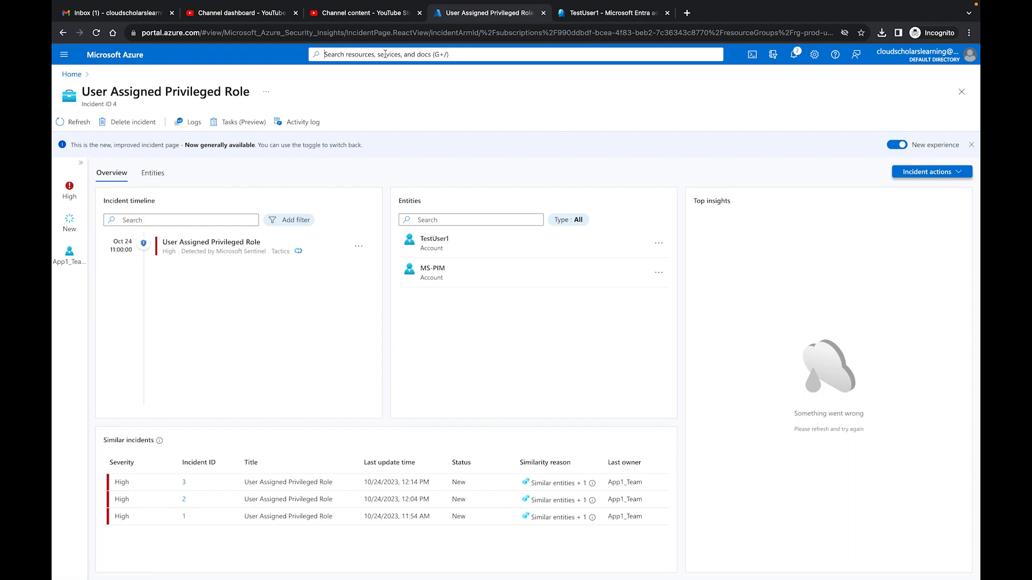
left_click(961, 92)
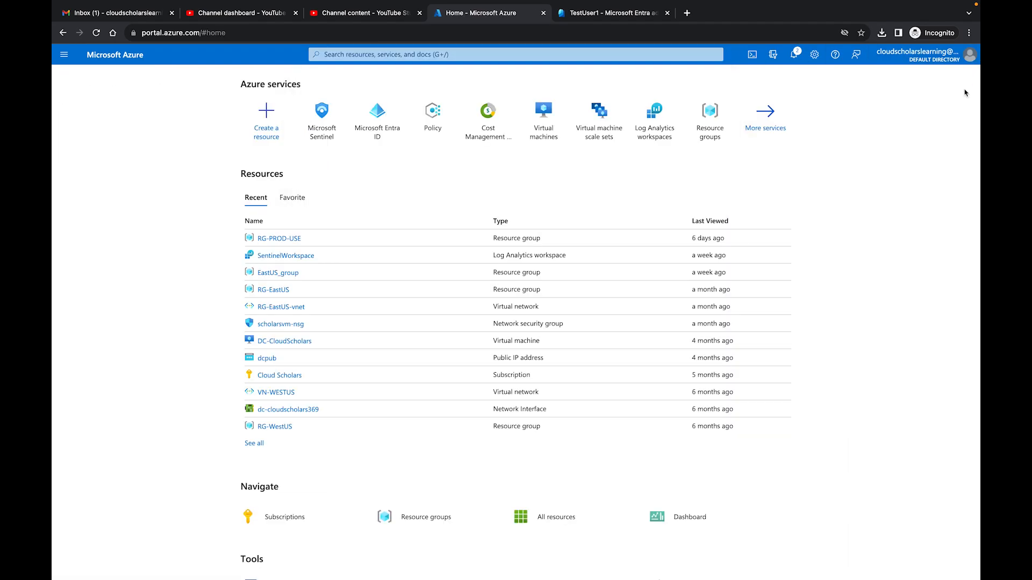
left_click(322, 116)
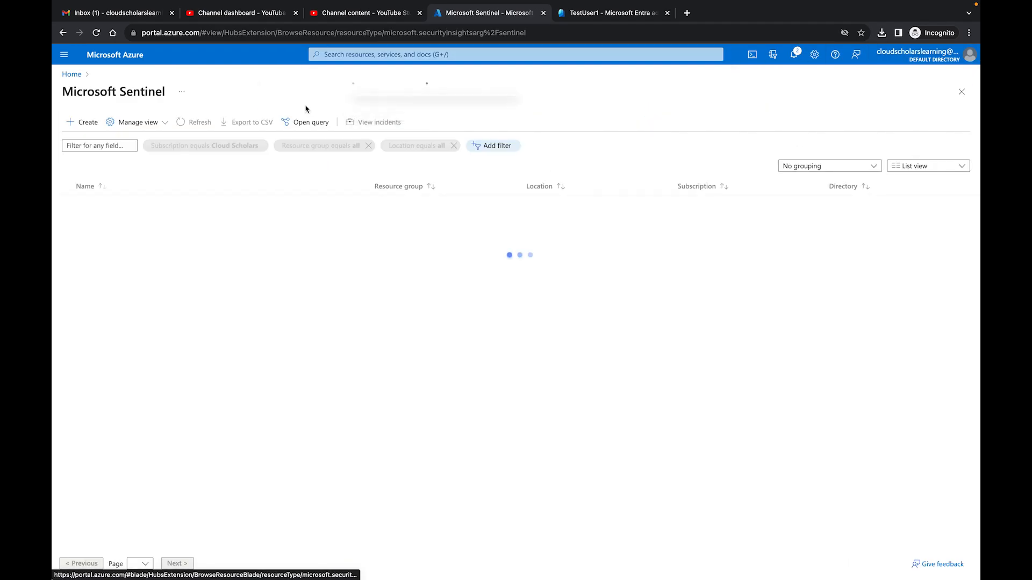
left_click(136, 205)
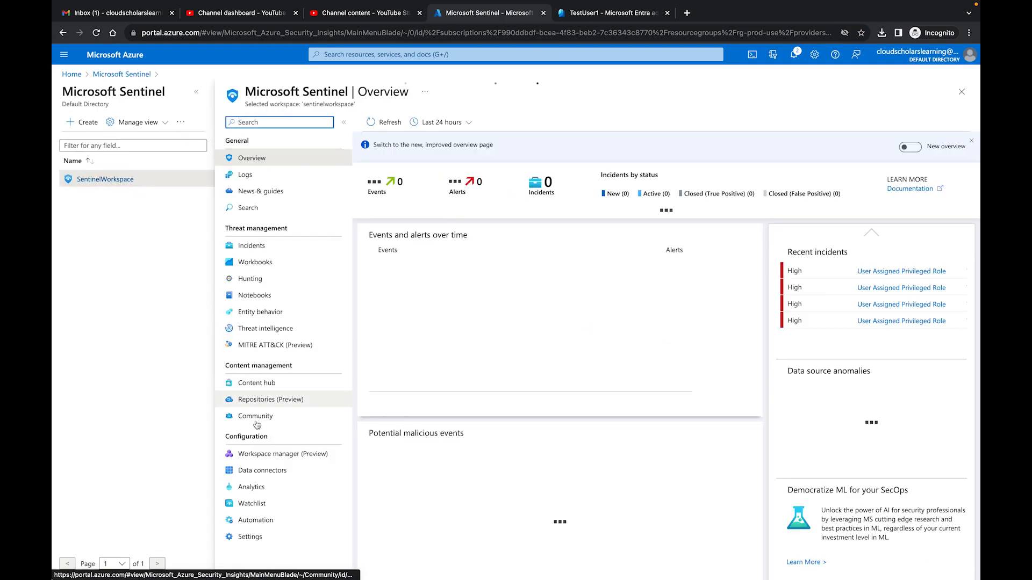
left_click(250, 246)
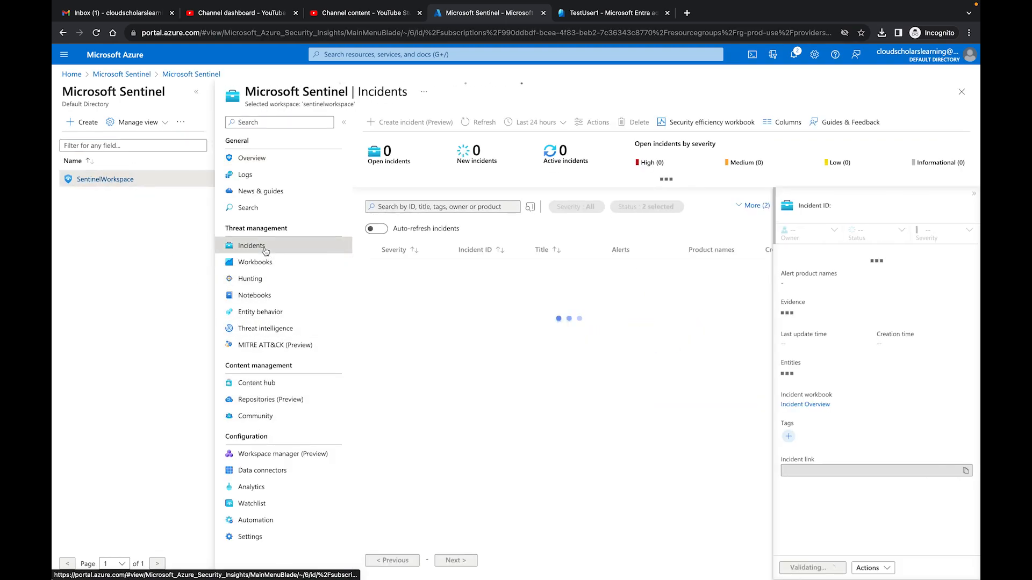
Close incident 4 with the classification False Positive - Incorrect alert logic
left_click(374, 255)
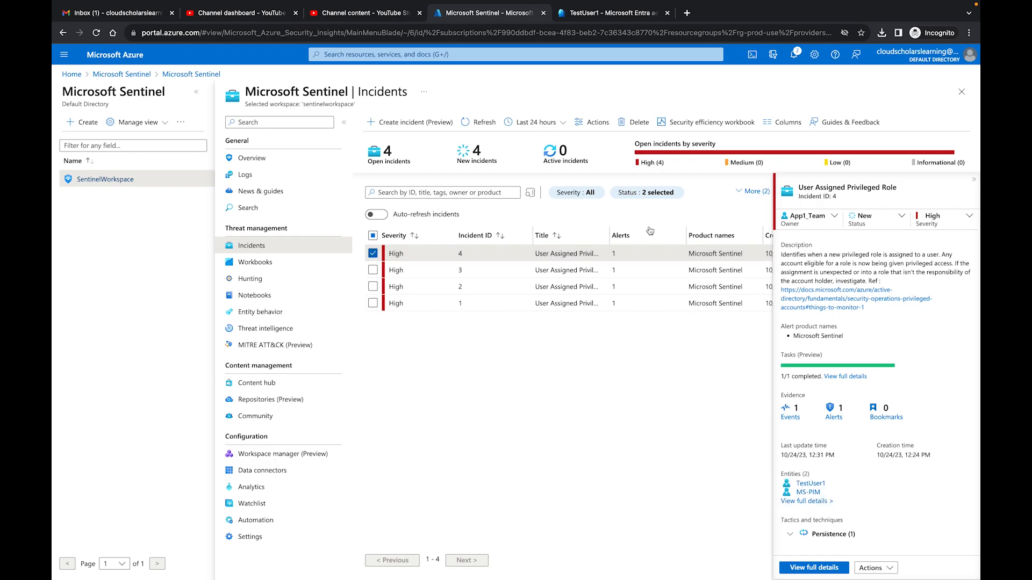
left_click(892, 225)
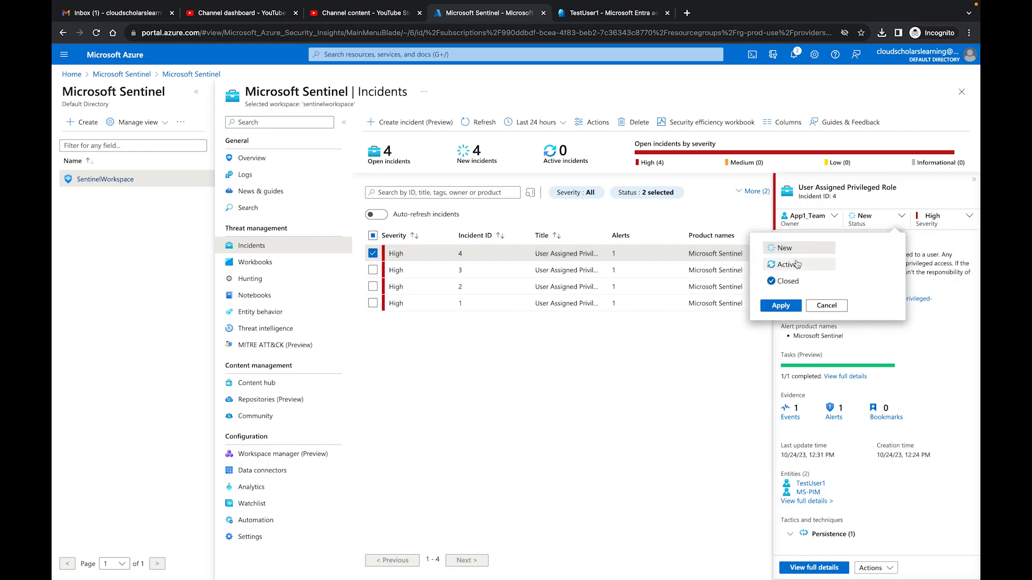
left_click(793, 282)
left_click(806, 304)
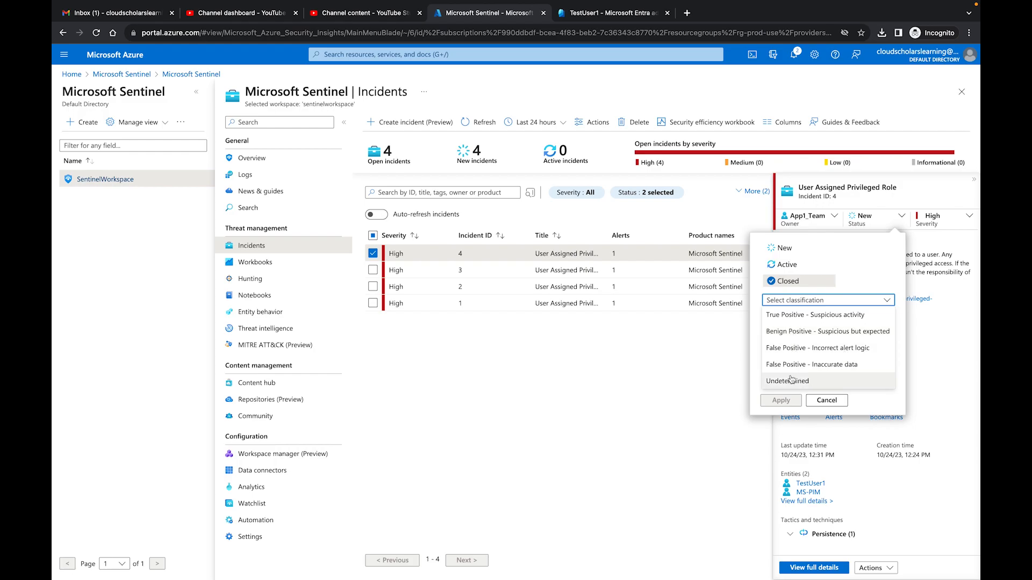
left_click(796, 349)
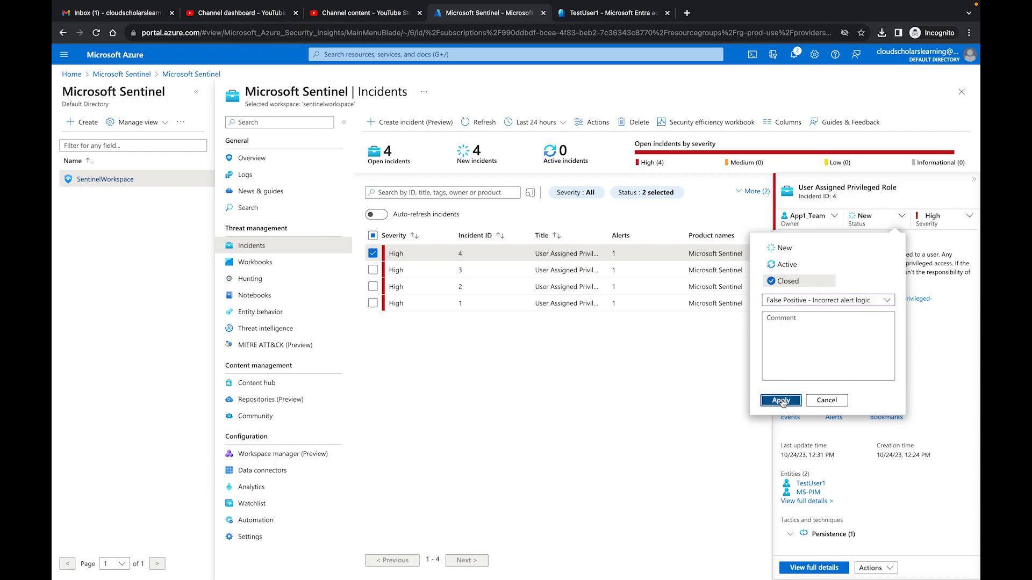
left_click(781, 400)
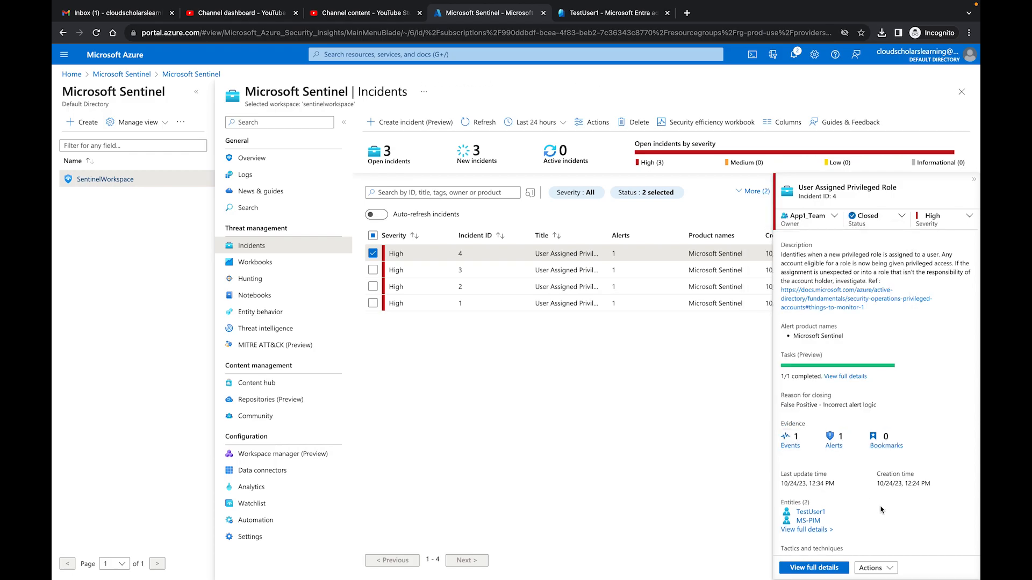
Deselect the closed incident, refresh the incidents list and collapse the details pane
left_click(372, 253)
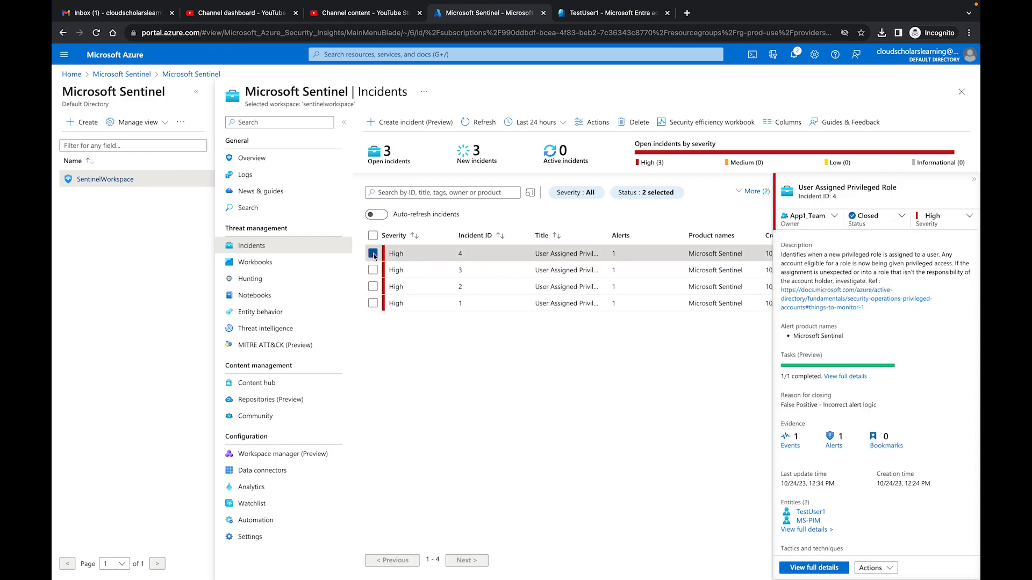
left_click(479, 123)
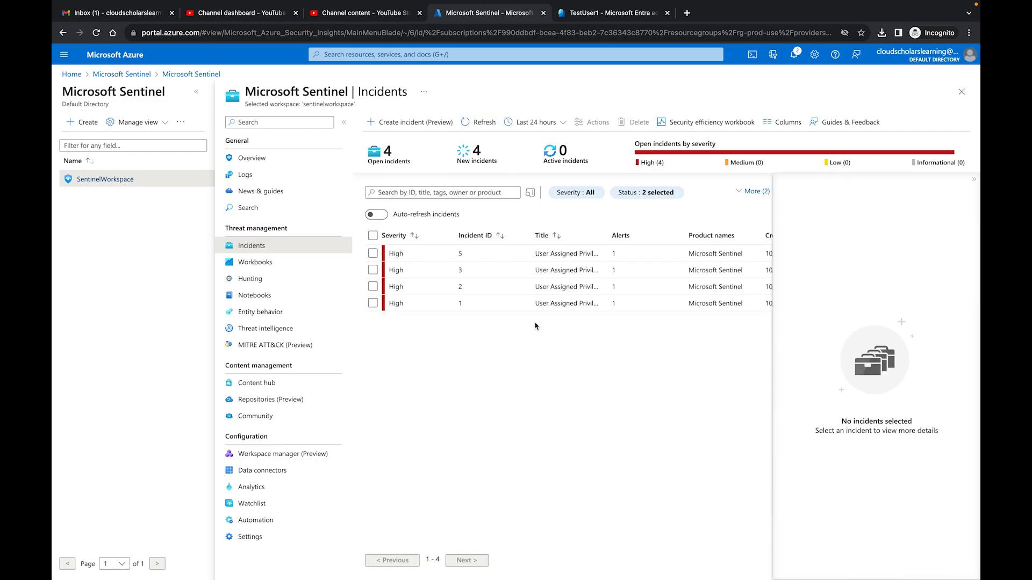
left_click(973, 180)
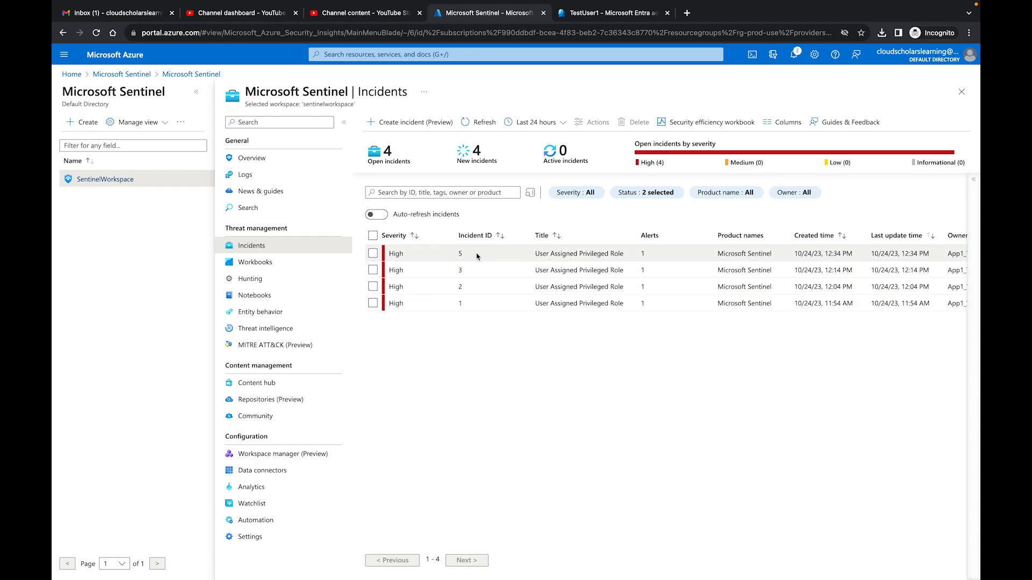
Select all the remaining open incidents in the list and collapse the details pane
left_click(375, 257)
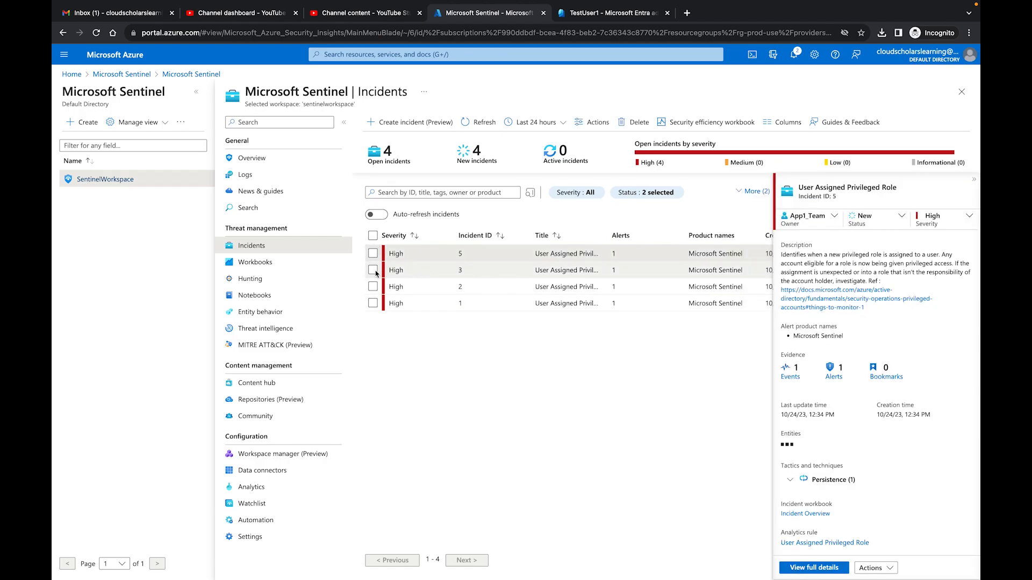
left_click(374, 272)
left_click(374, 288)
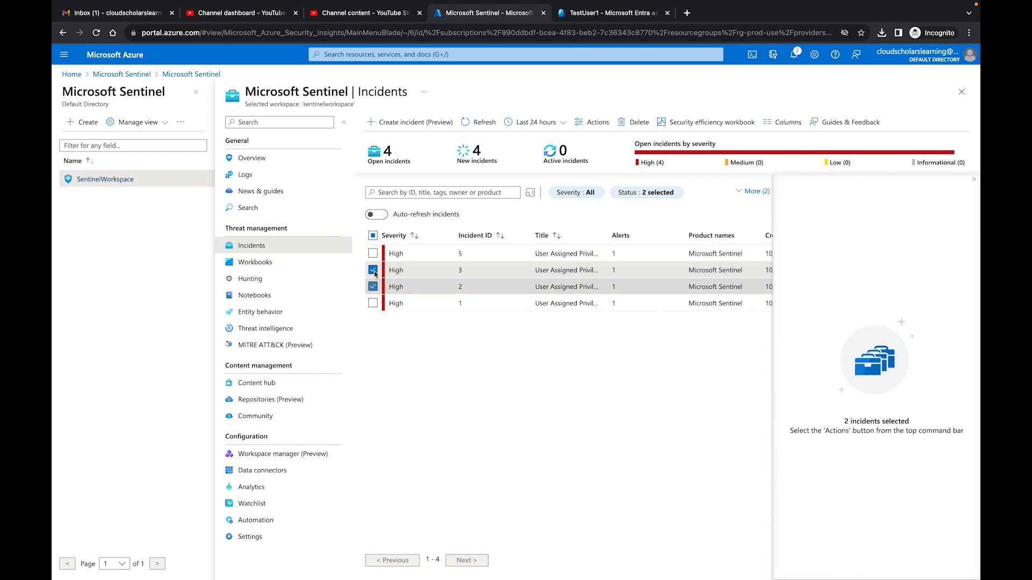
left_click(373, 235)
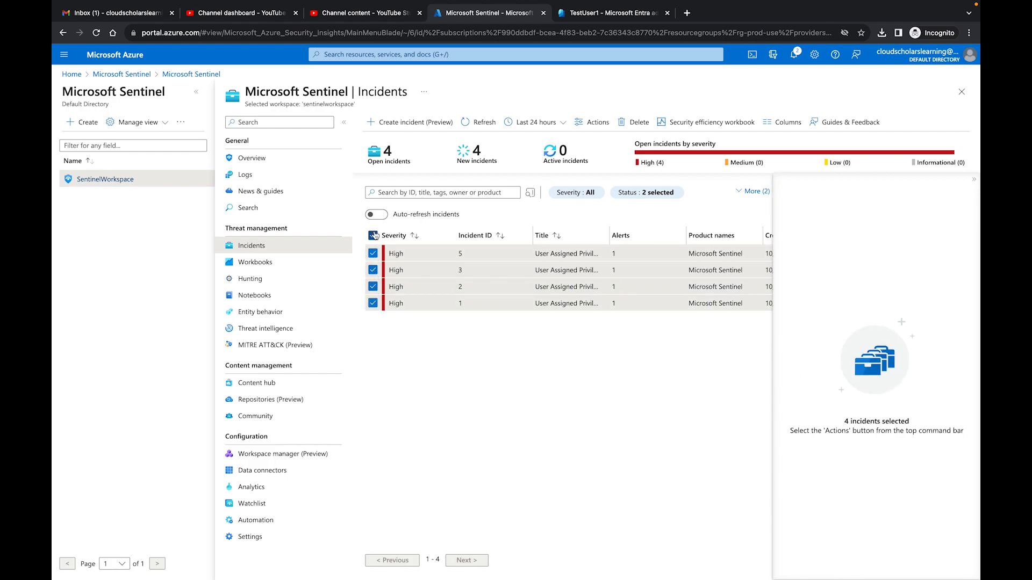
left_click(973, 179)
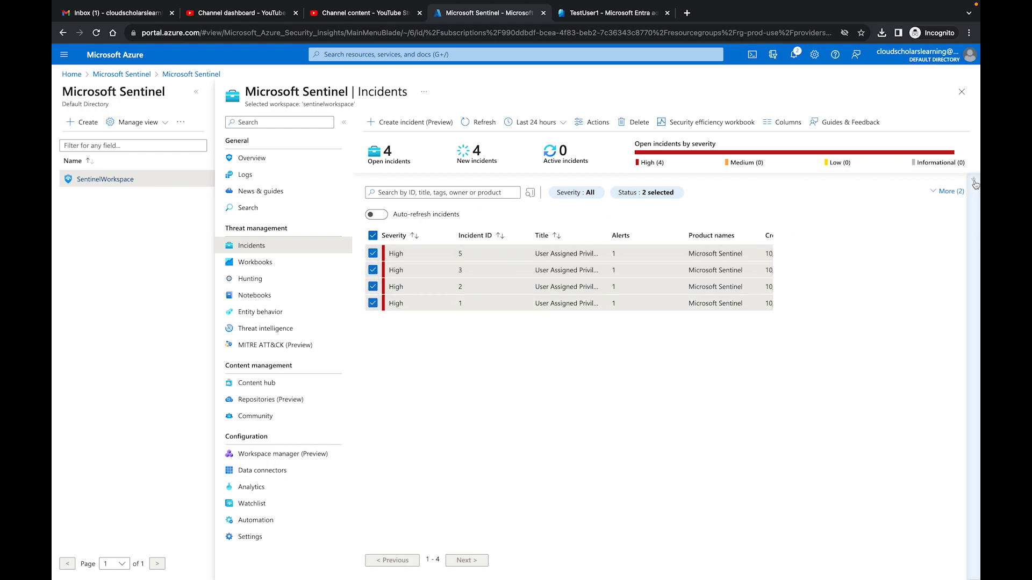
left_click(630, 123)
left_click(428, 189)
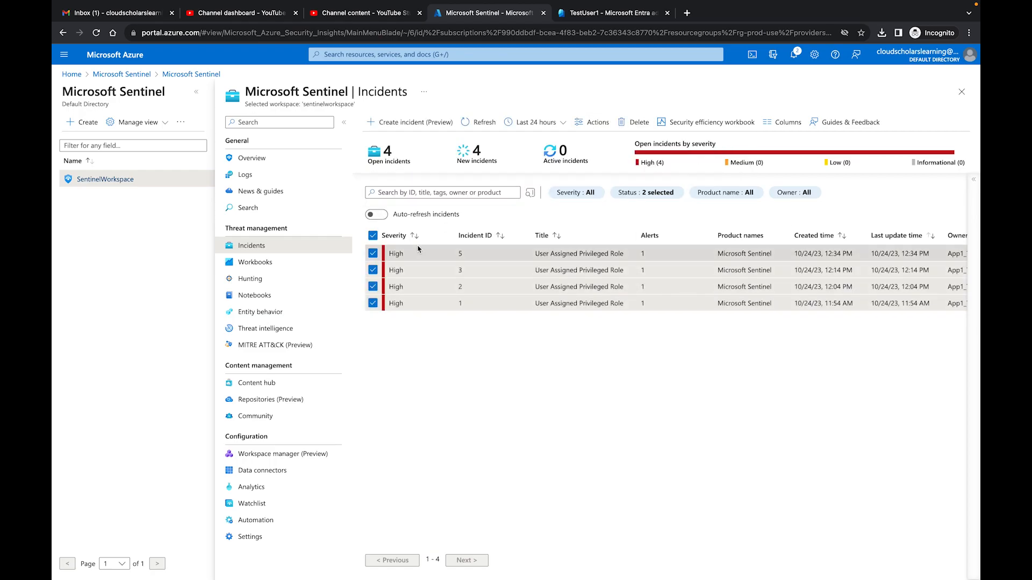
In the bulk actions for the selected incidents, set the severity to High and the status to Closed
left_click(595, 122)
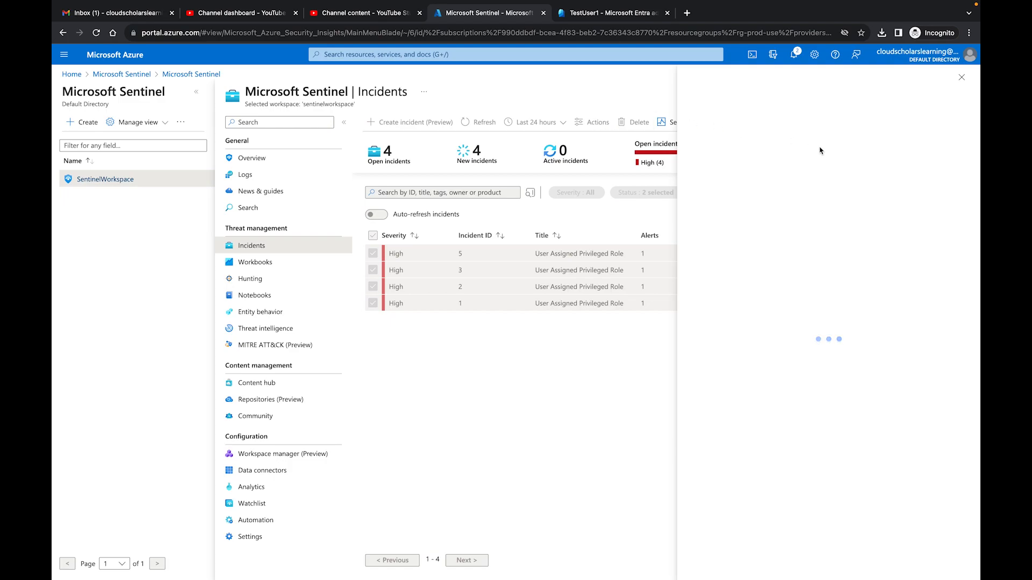
left_click(892, 129)
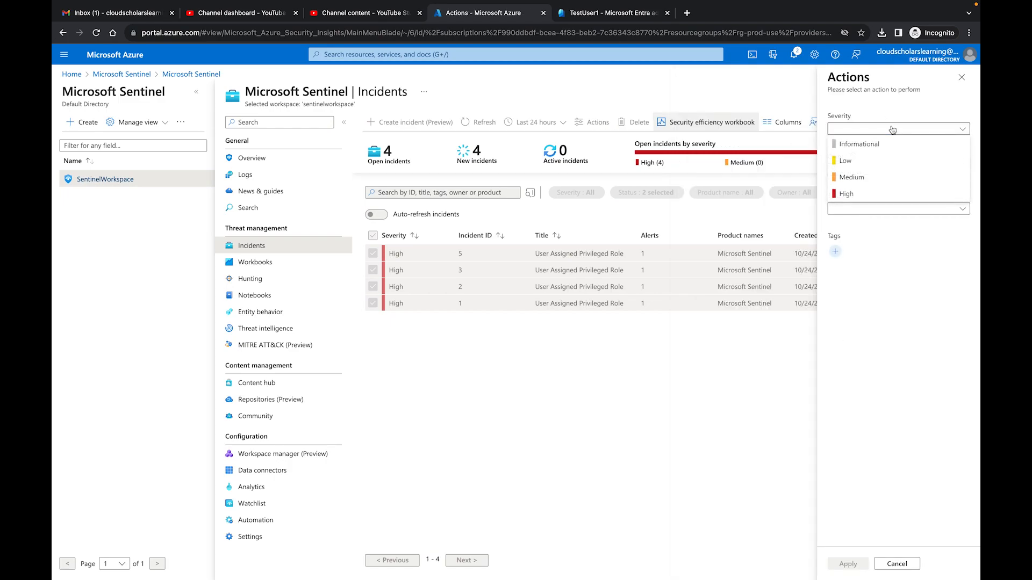
left_click(879, 198)
left_click(879, 169)
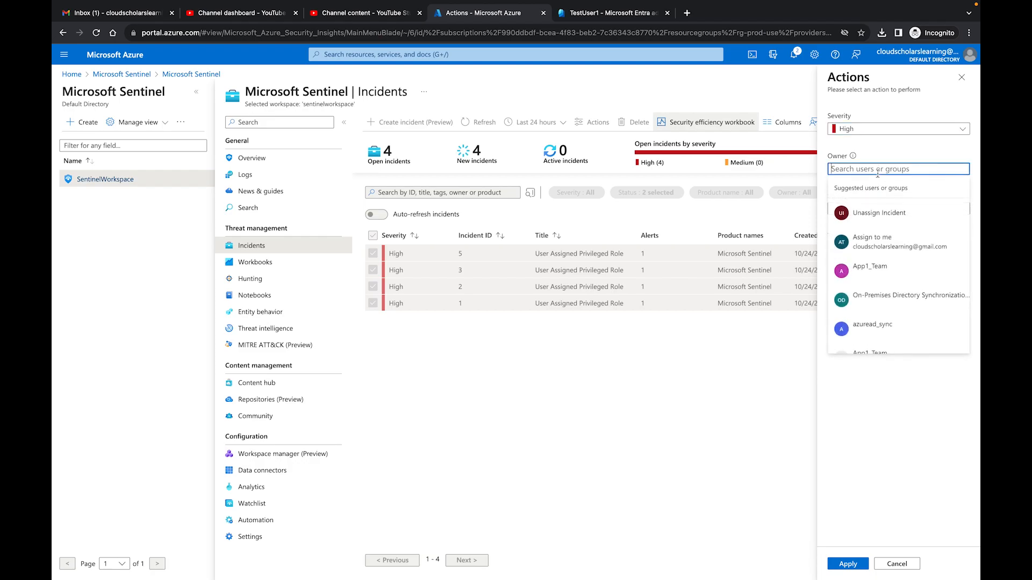
left_click_drag(851, 385, 859, 219)
left_click(859, 210)
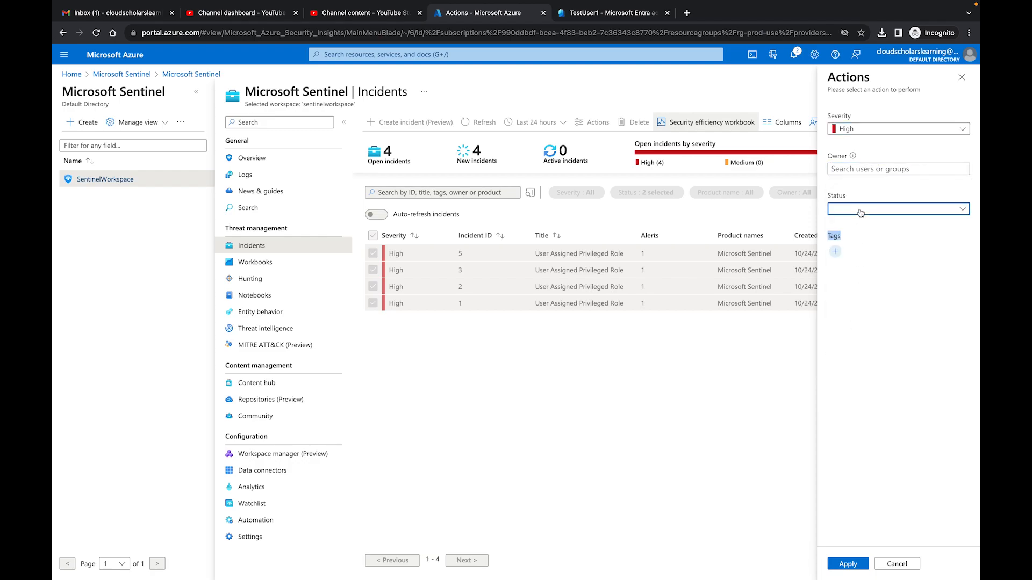
left_click(860, 253)
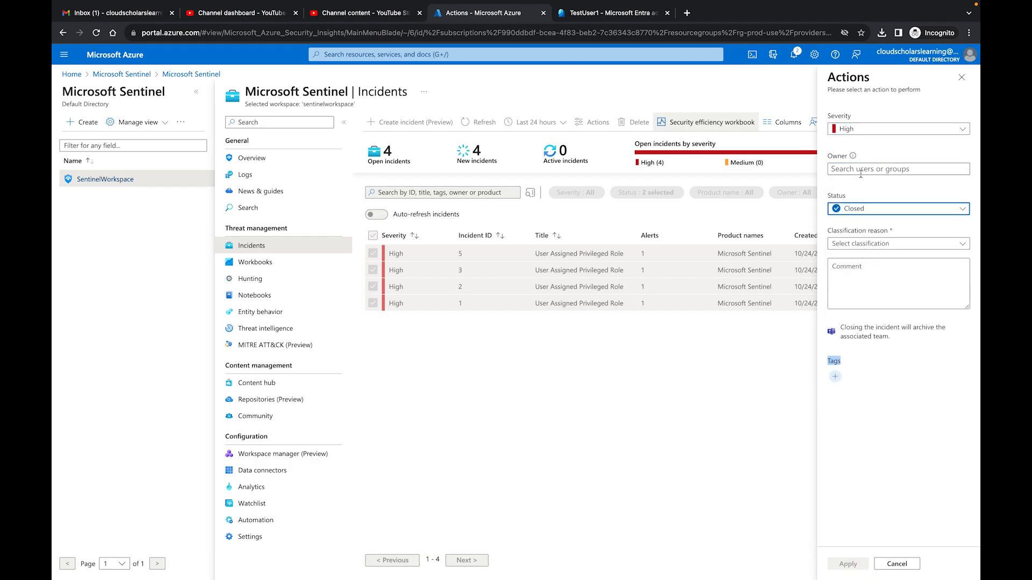
Assign the selected incidents to App1_Team, choose Undetermined as the classification reason and apply the bulk changes
left_click(862, 169)
scroll(887, 321, "down", 3)
scroll(887, 321, "down", 2)
scroll(876, 269, "up", 5)
left_click(873, 244)
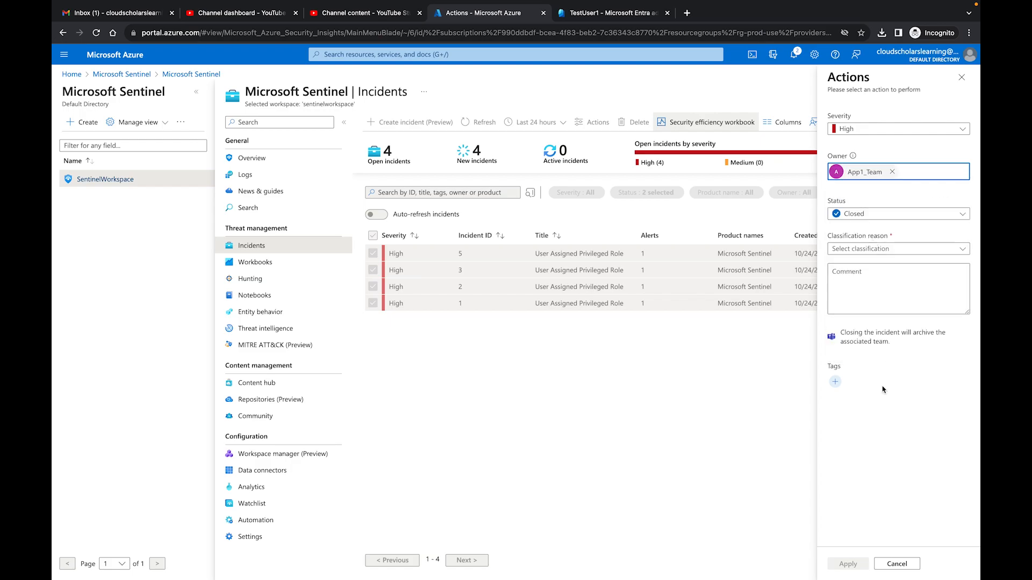
left_click(888, 251)
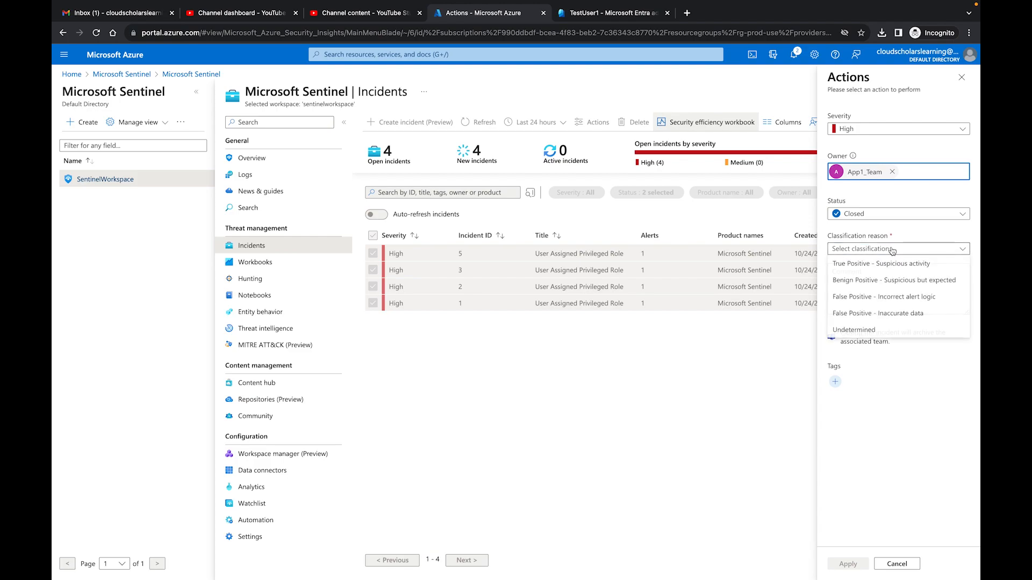
left_click(877, 331)
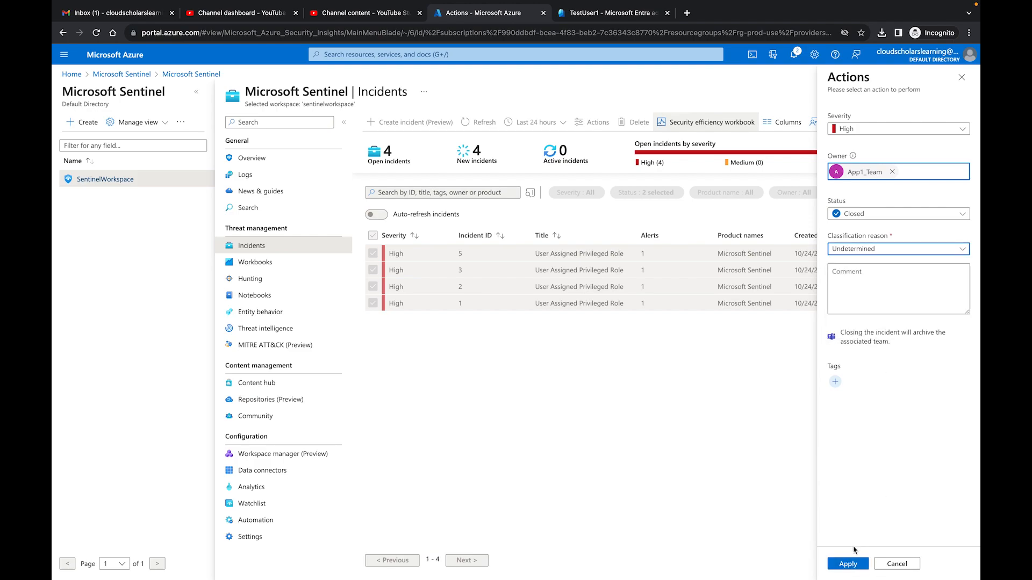
left_click(848, 563)
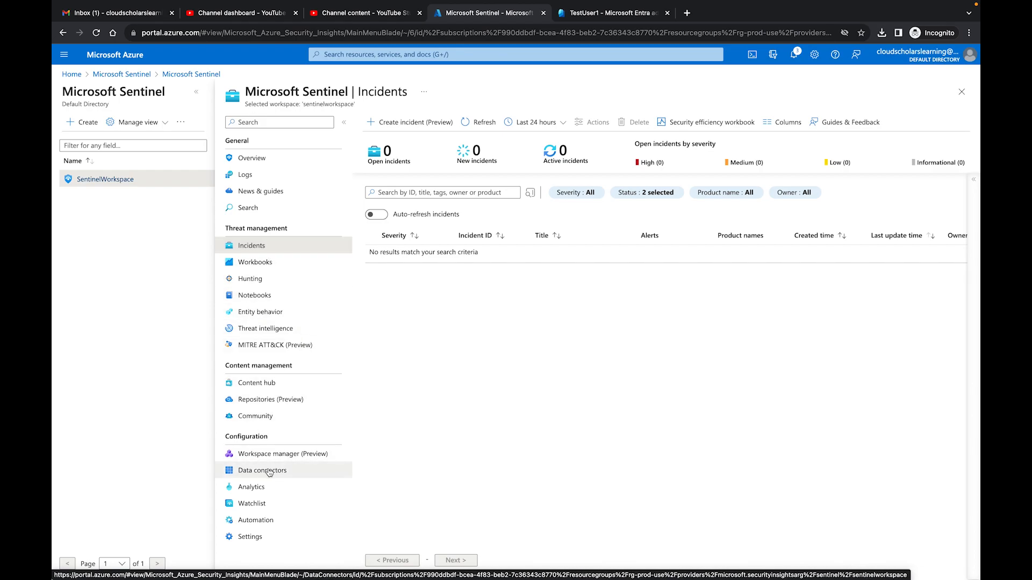
Open the Analytics page of the Sentinel workspace
left_click(259, 493)
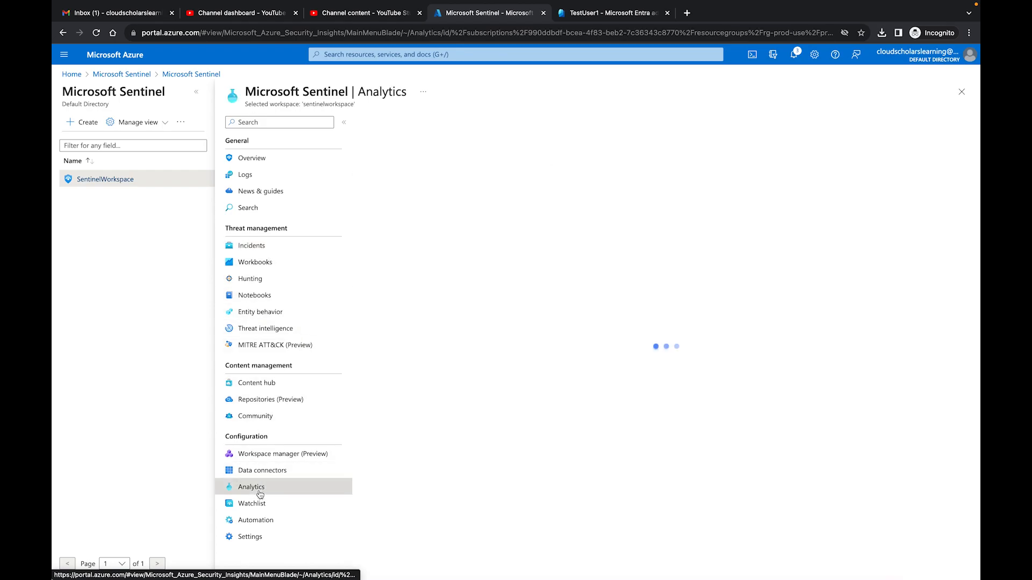